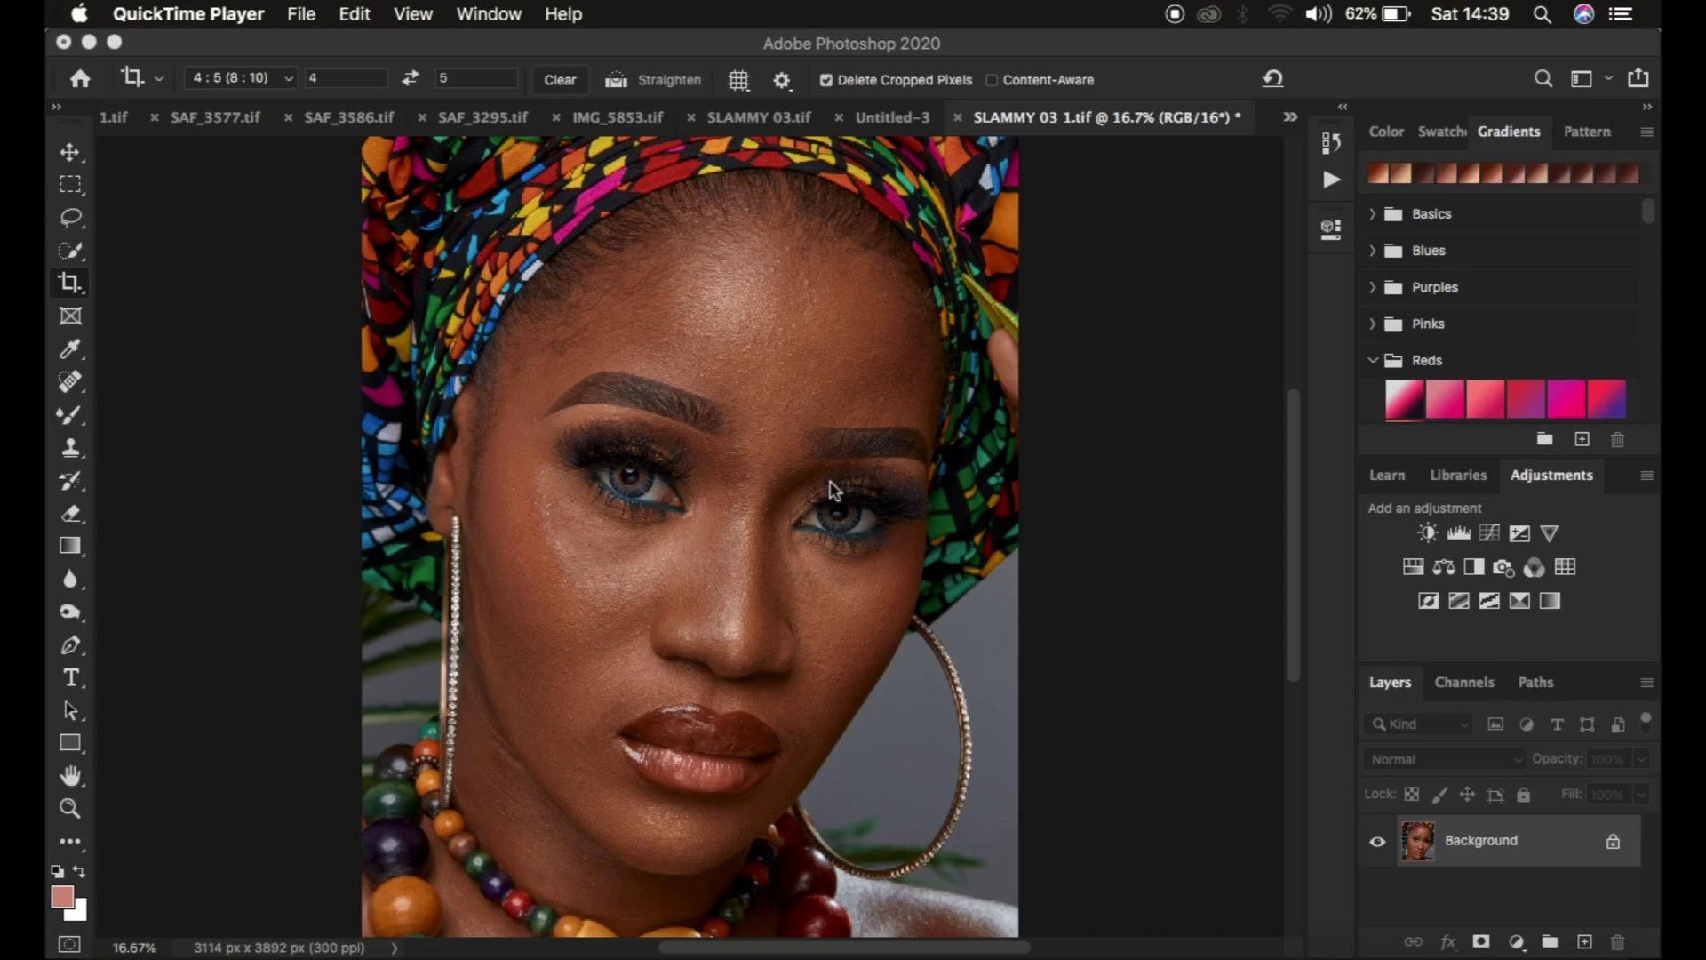
Create a new action set named SKIN RETOUCHING.
{"action": "left_click", "coordinate": [795, 39]}
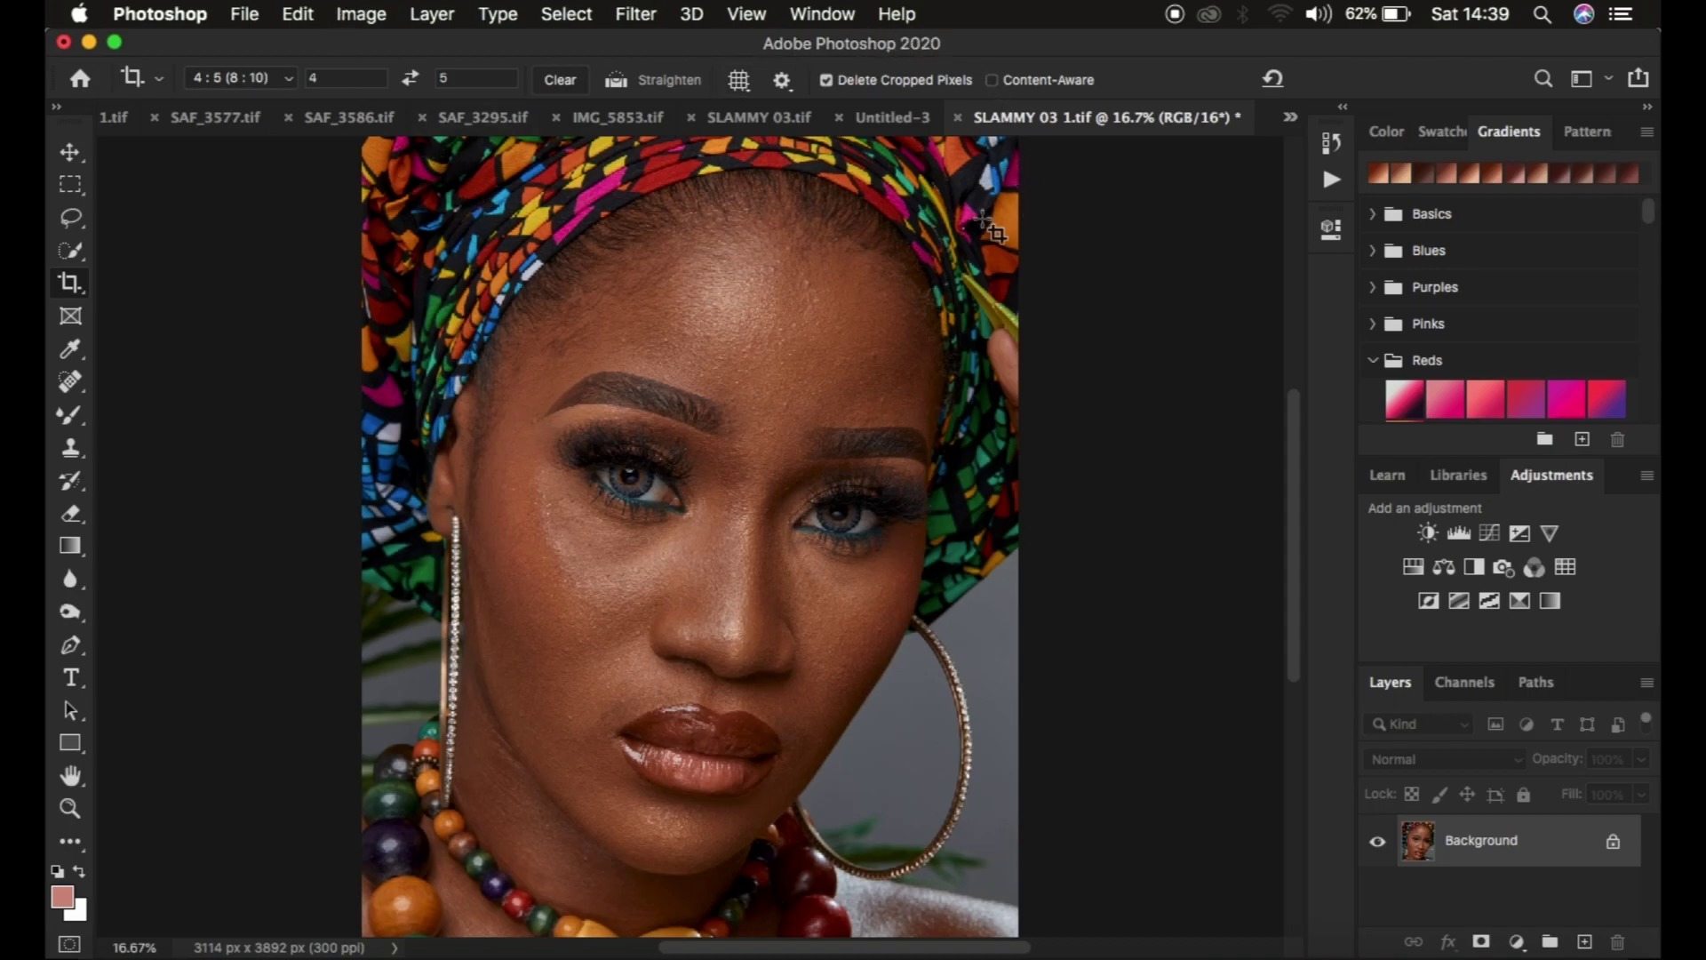
{"action": "left_click", "coordinate": [71, 218]}
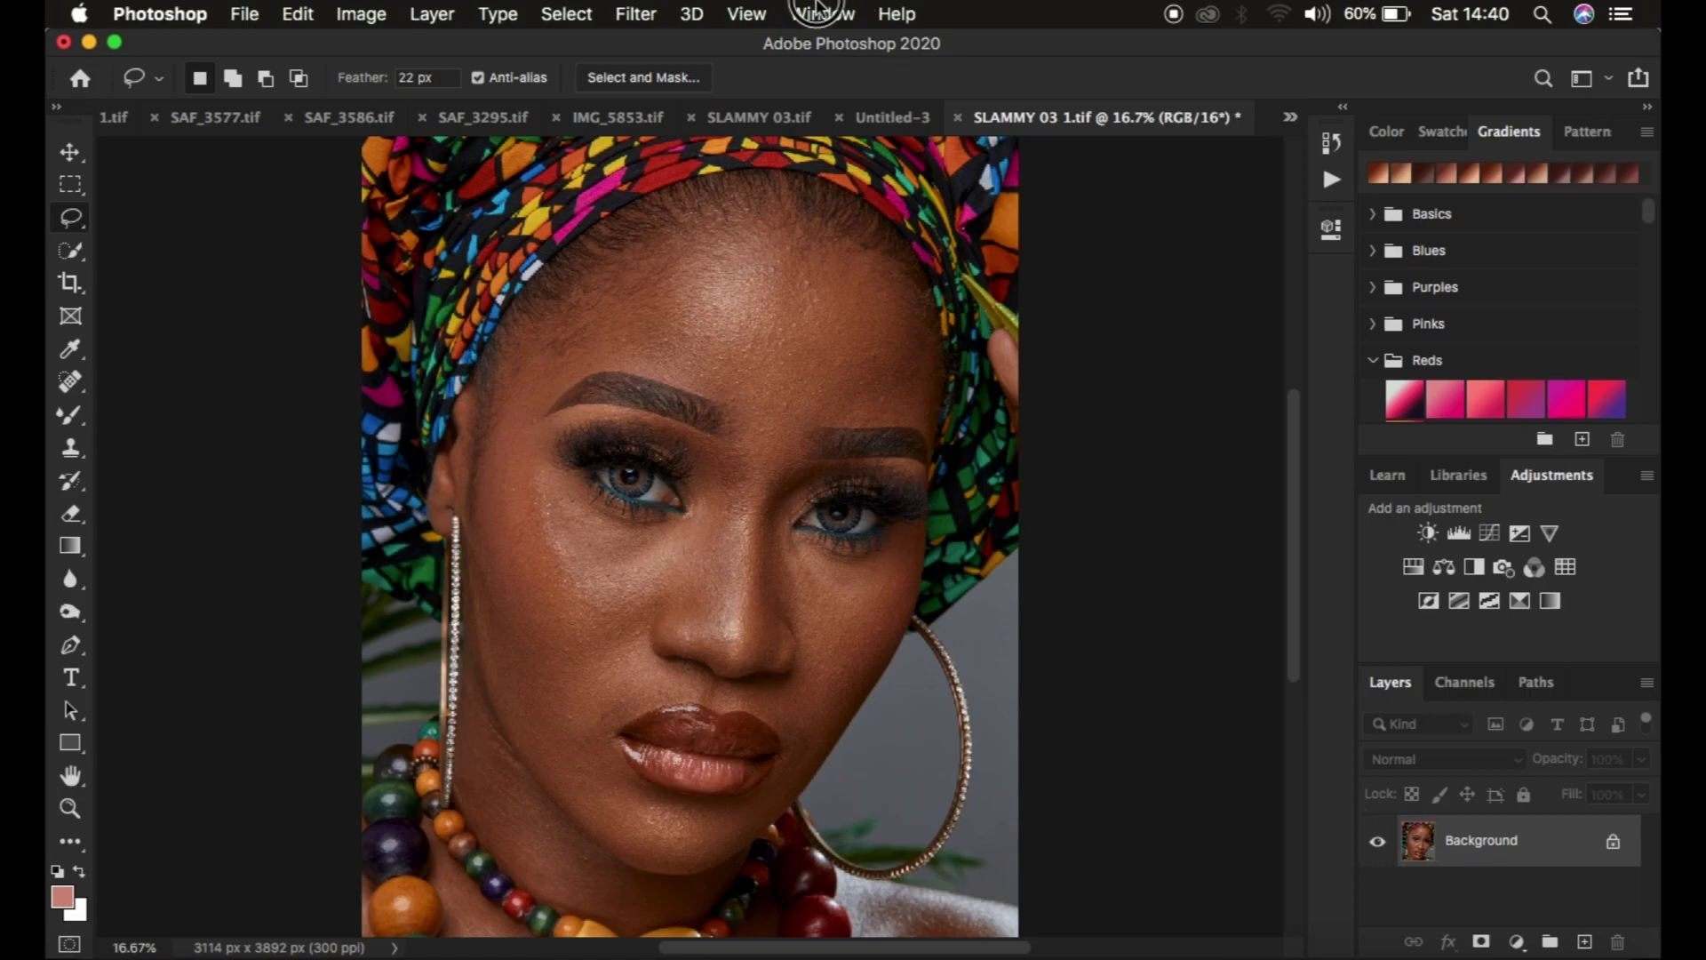
{"action": "left_click", "coordinate": [821, 13]}
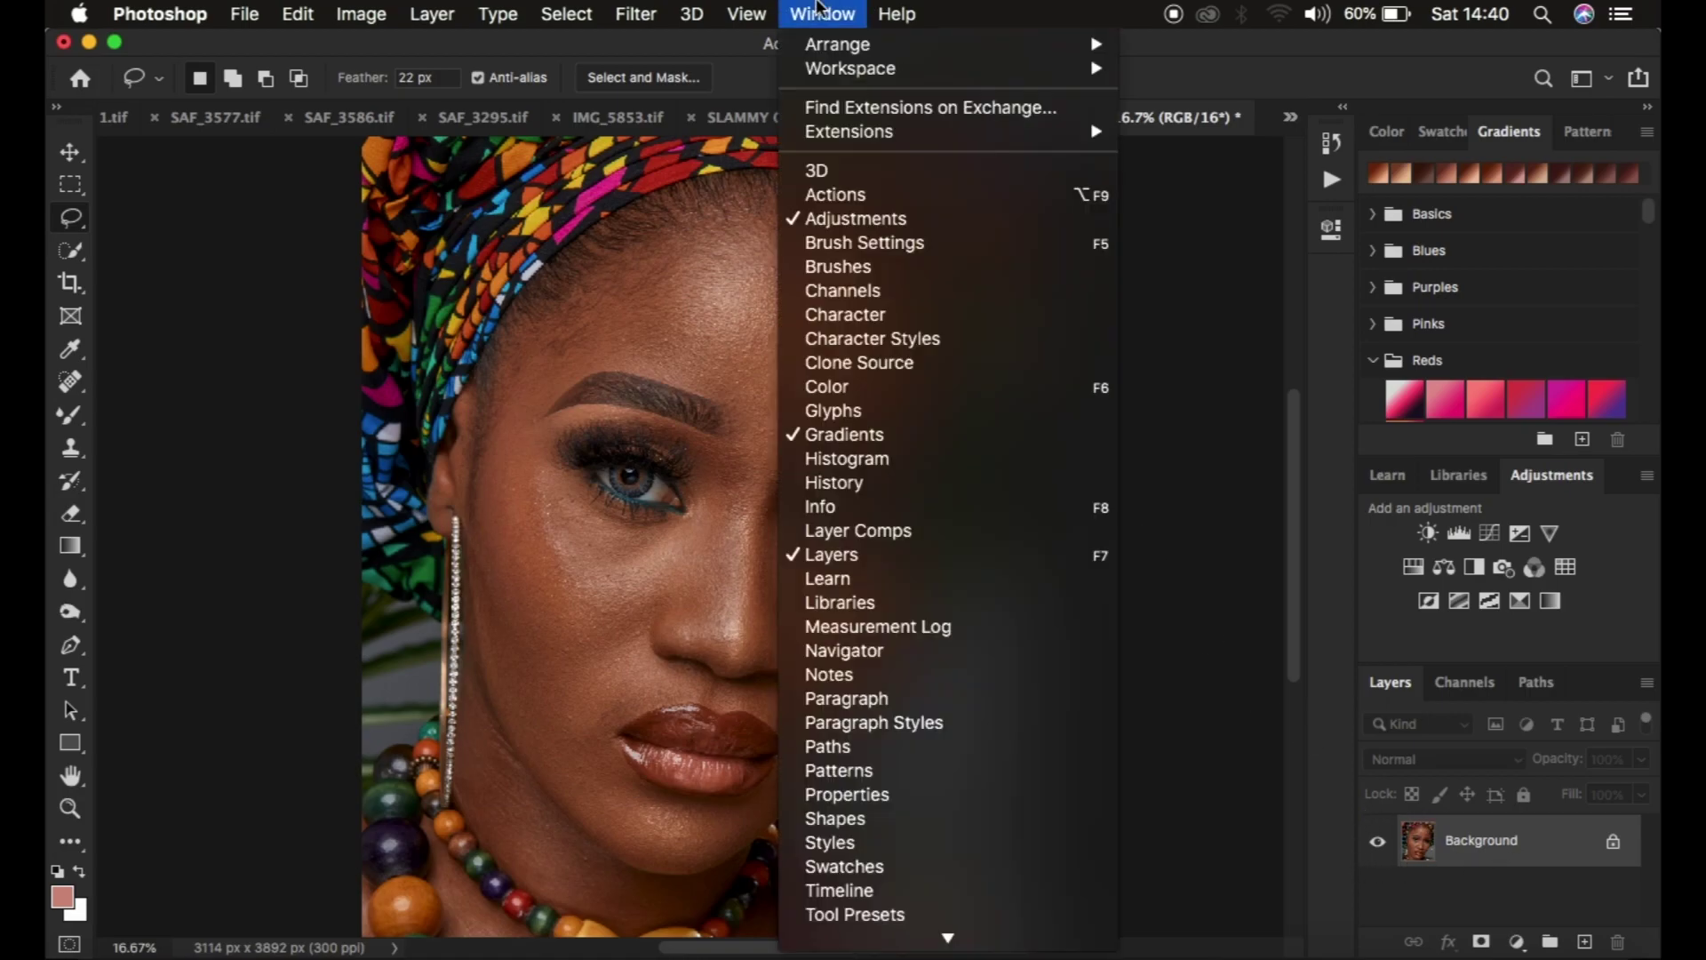
{"action": "left_click", "coordinate": [847, 196]}
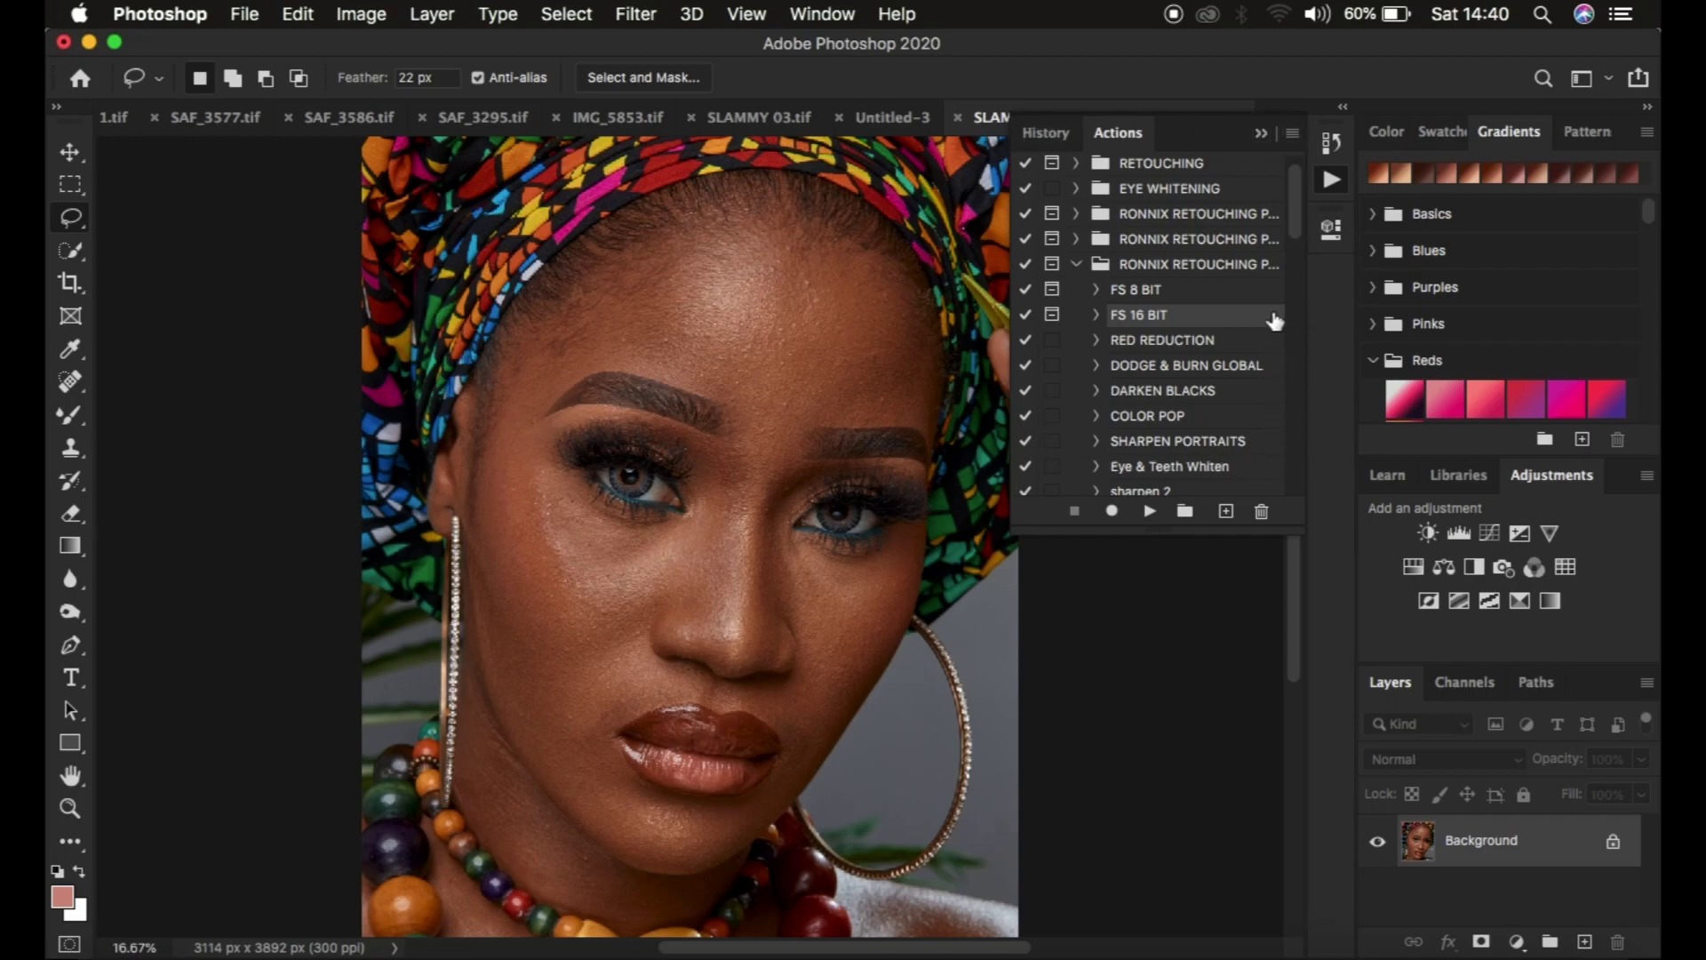
{"action": "left_click_drag", "start_coordinate": [1299, 206], "coordinate": [1308, 519]}
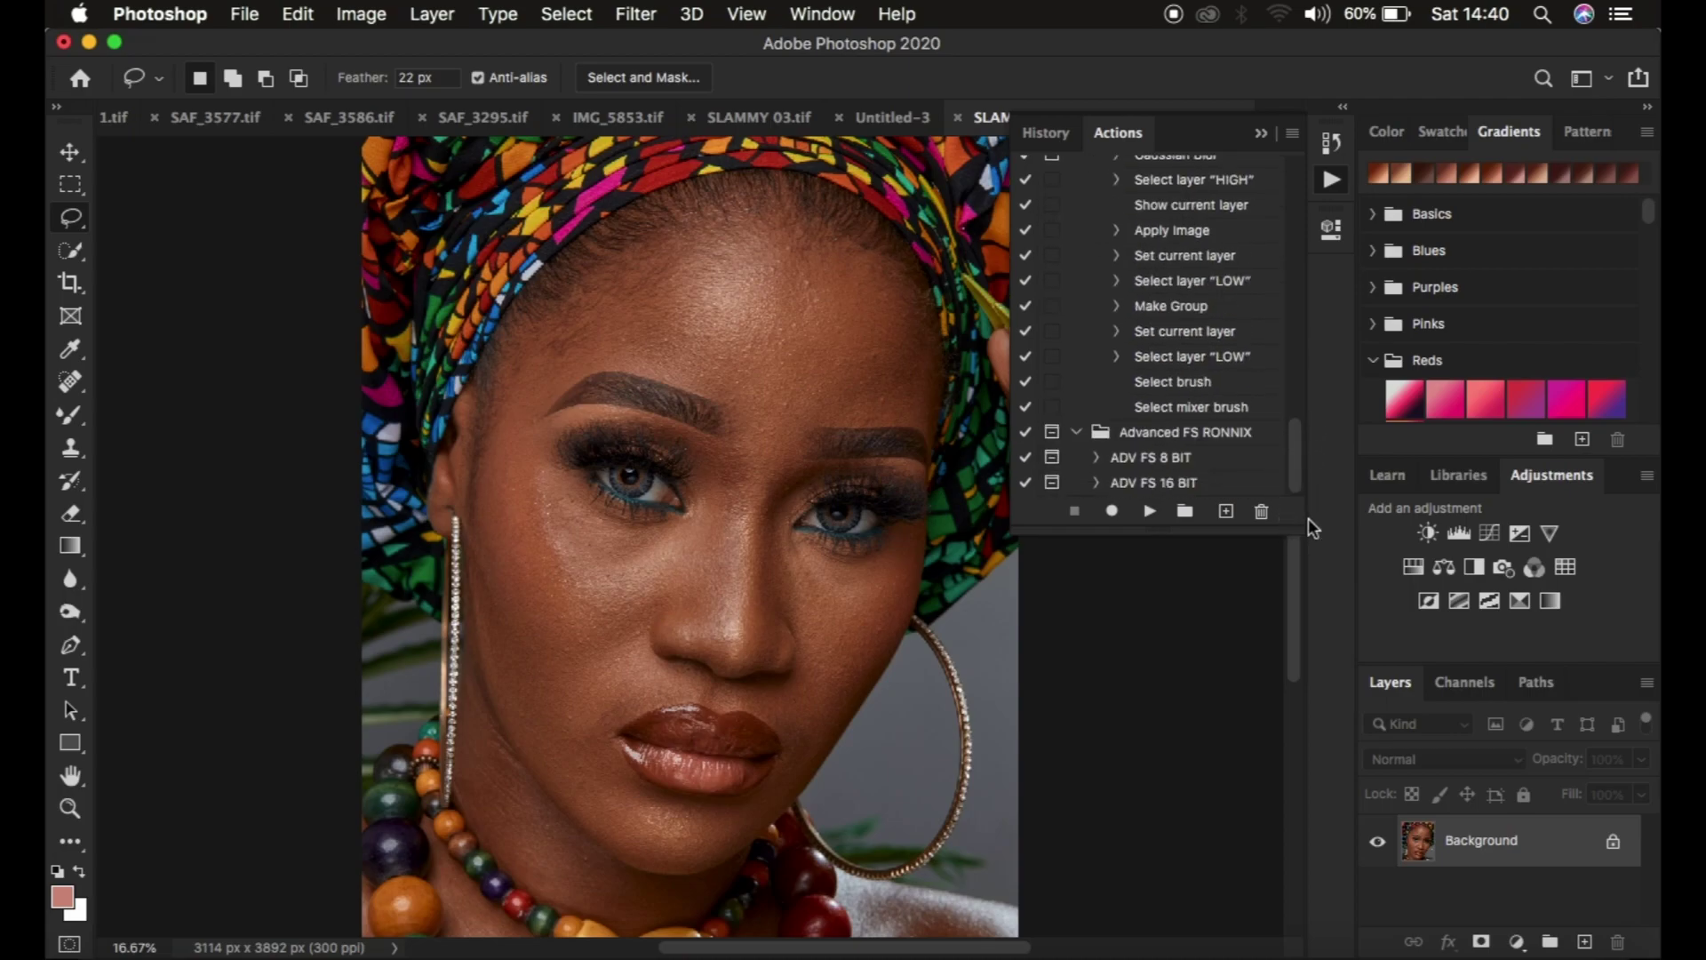
{"action": "left_click", "coordinate": [1187, 512]}
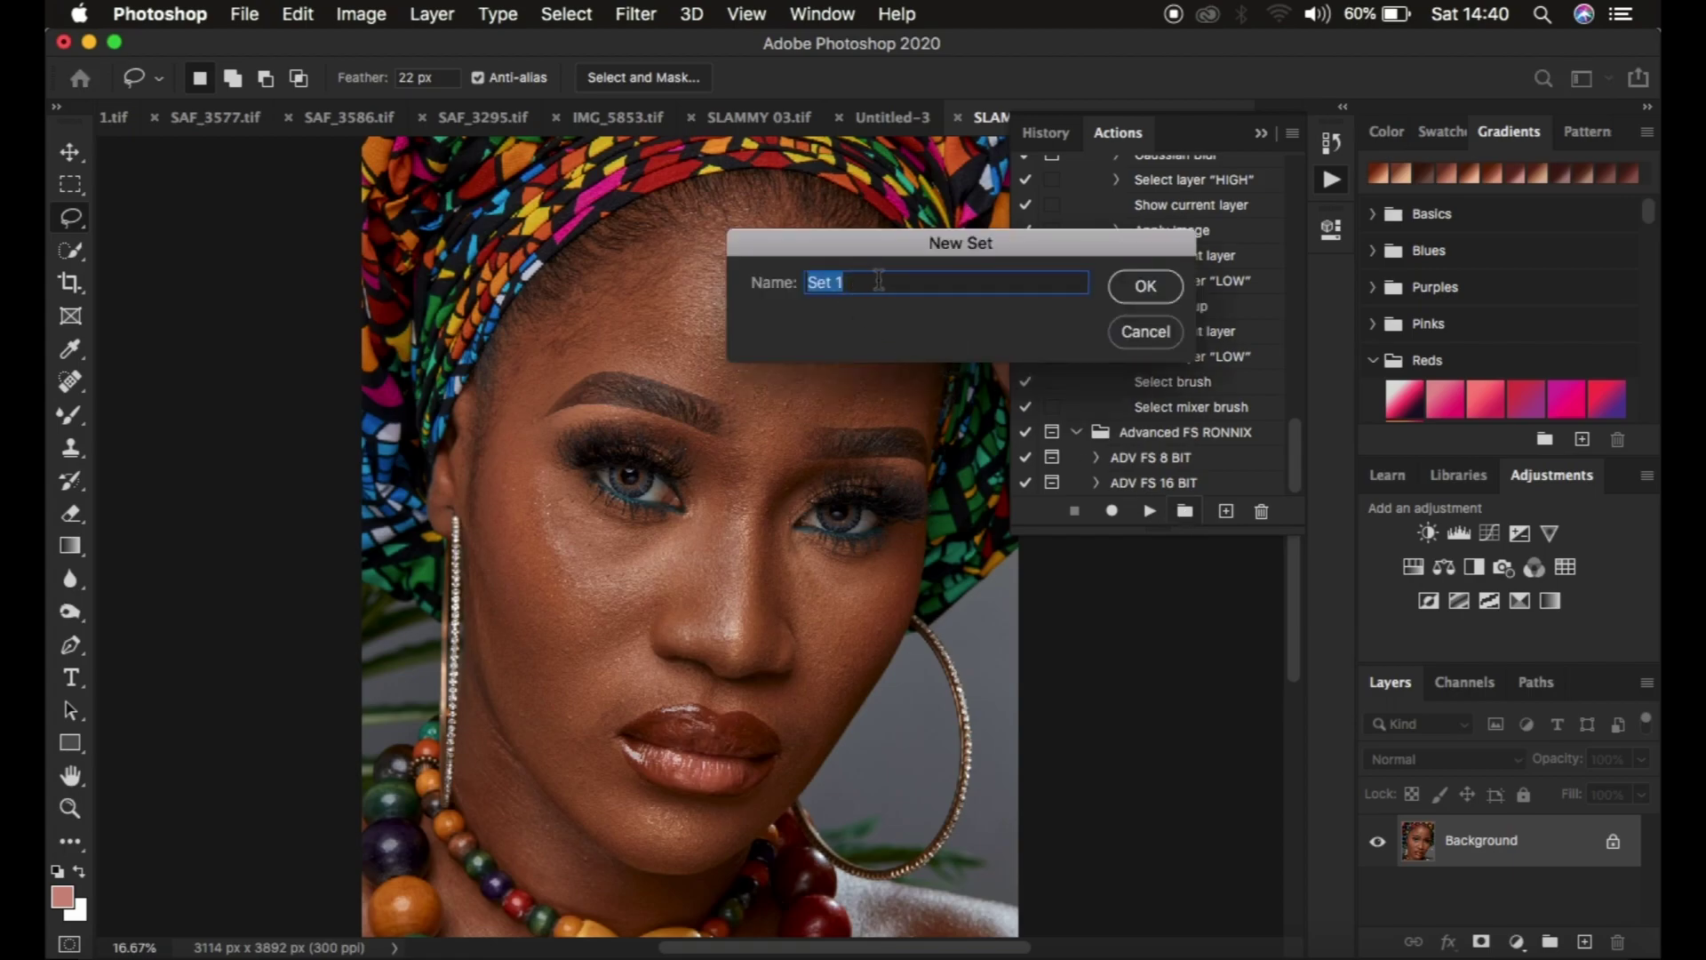
{"action": "type", "text": "SKIN RETOUCHING"}
{"action": "left_click", "coordinate": [1146, 288]}
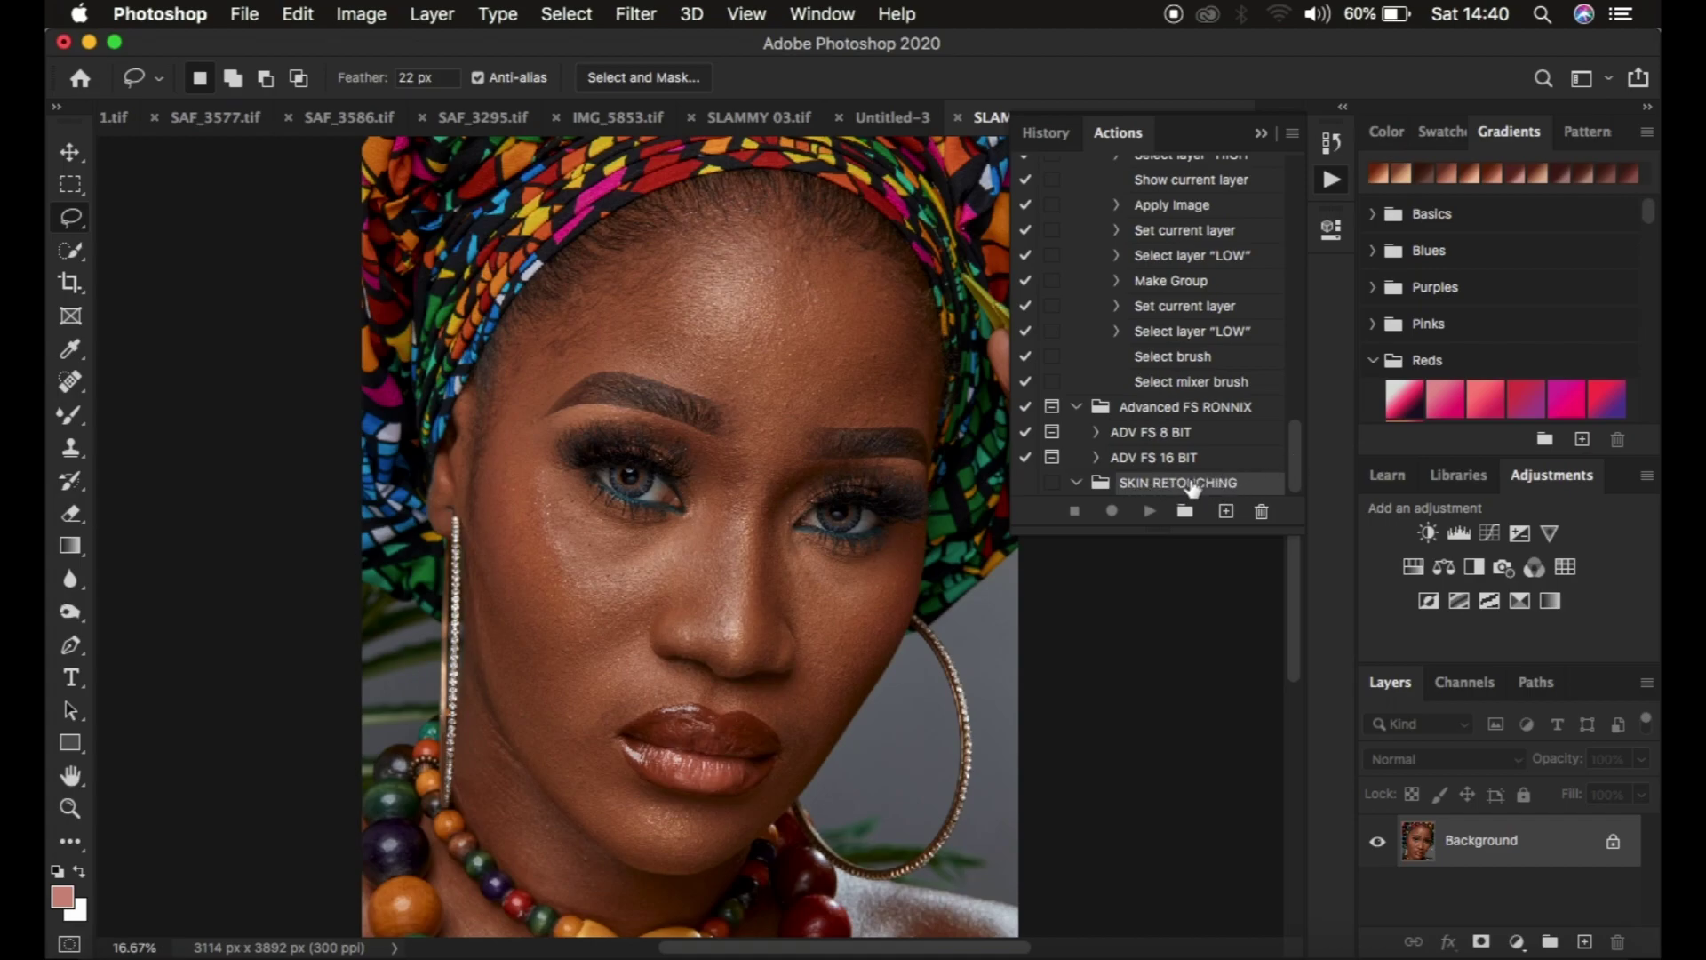
Create an action named FREQ 16 BIT in the SKIN RETOUCHING set with no function key, and start recording it.
{"action": "left_click", "coordinate": [1297, 481]}
{"action": "left_click", "coordinate": [1225, 511]}
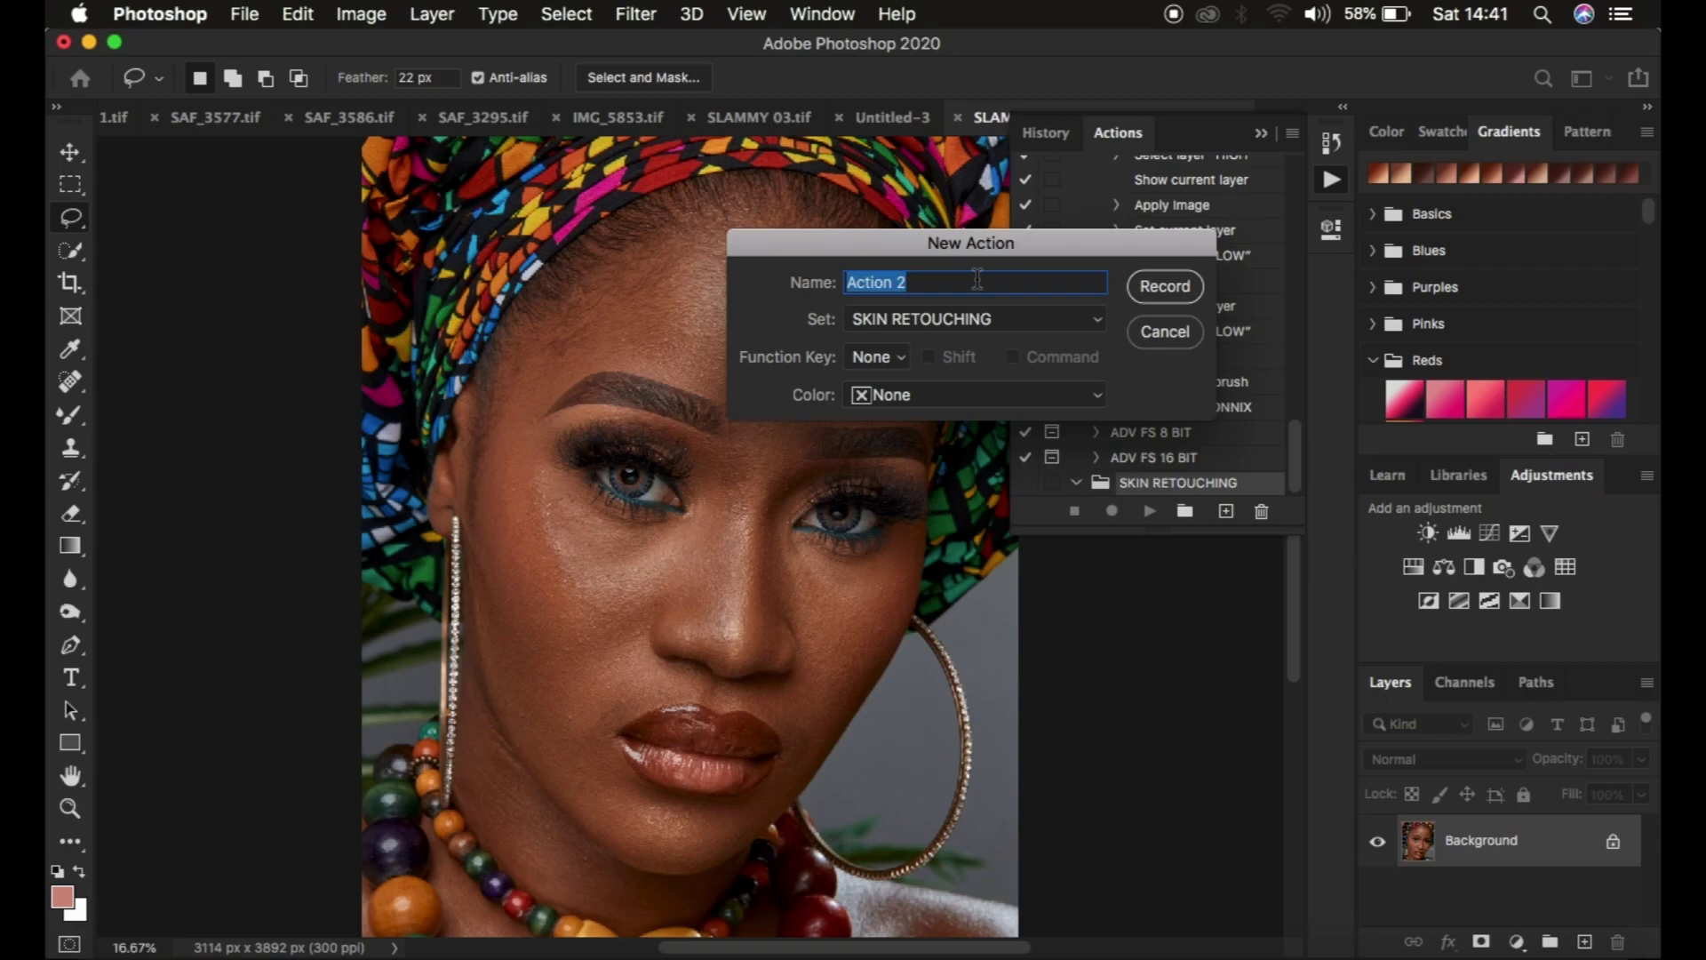
{"action": "type", "text": "FREQ 16 BIT"}
{"action": "left_click", "coordinate": [963, 320]}
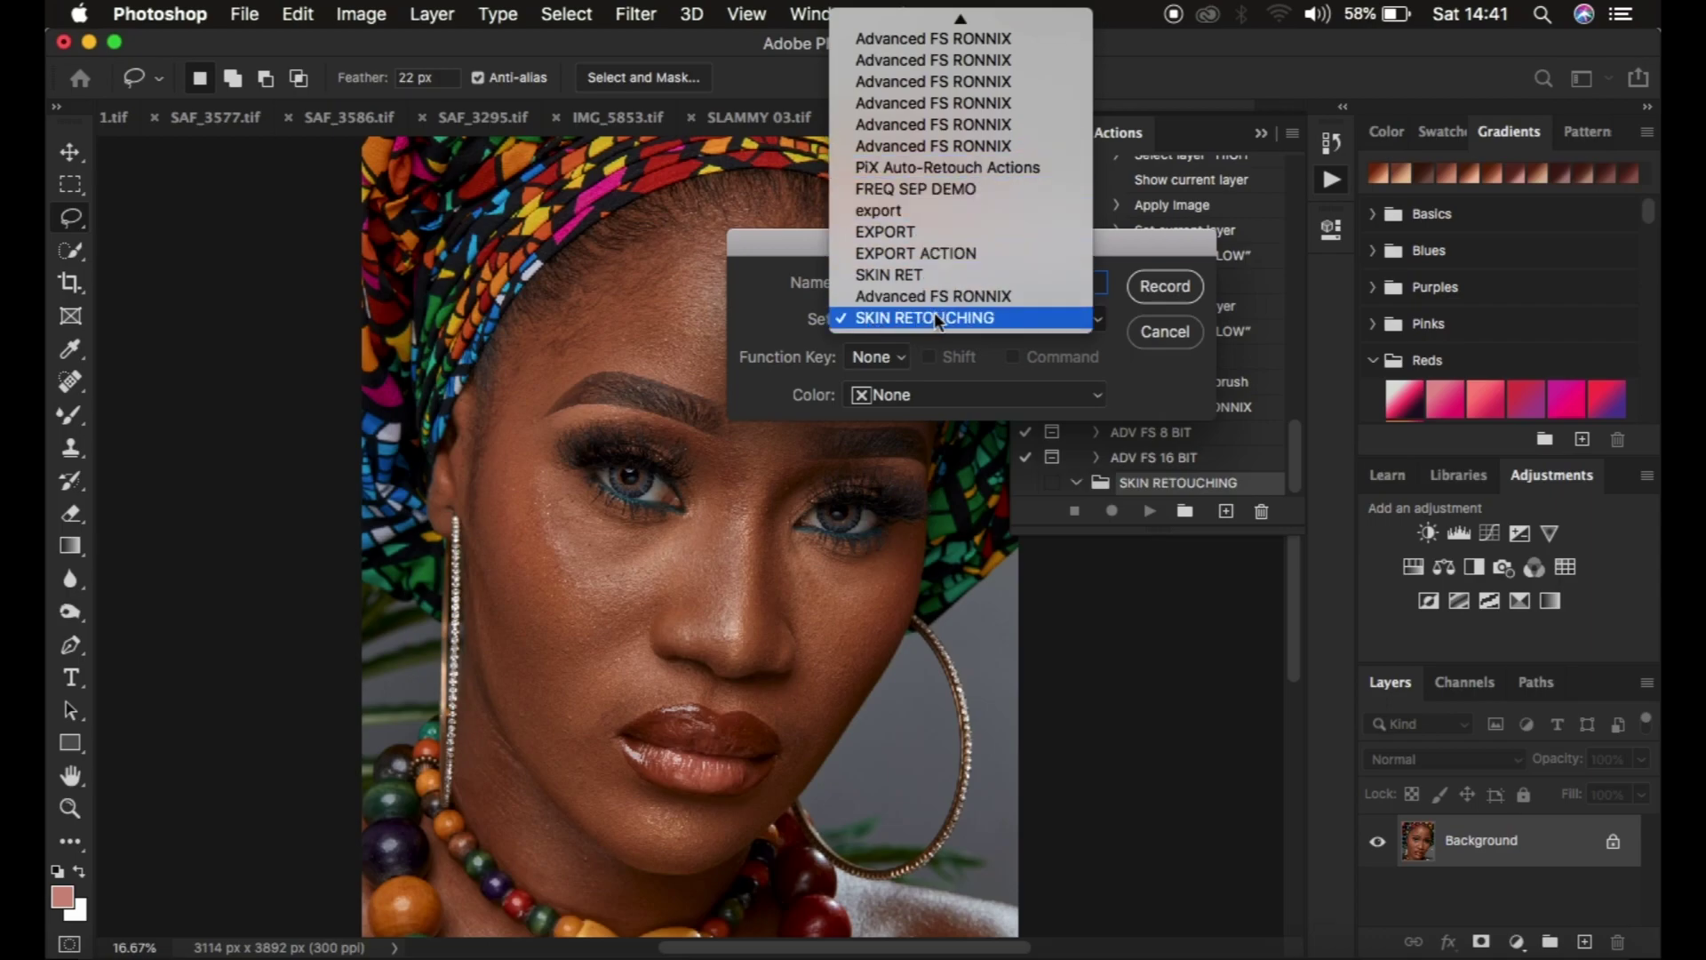
{"action": "left_click", "coordinate": [940, 318]}
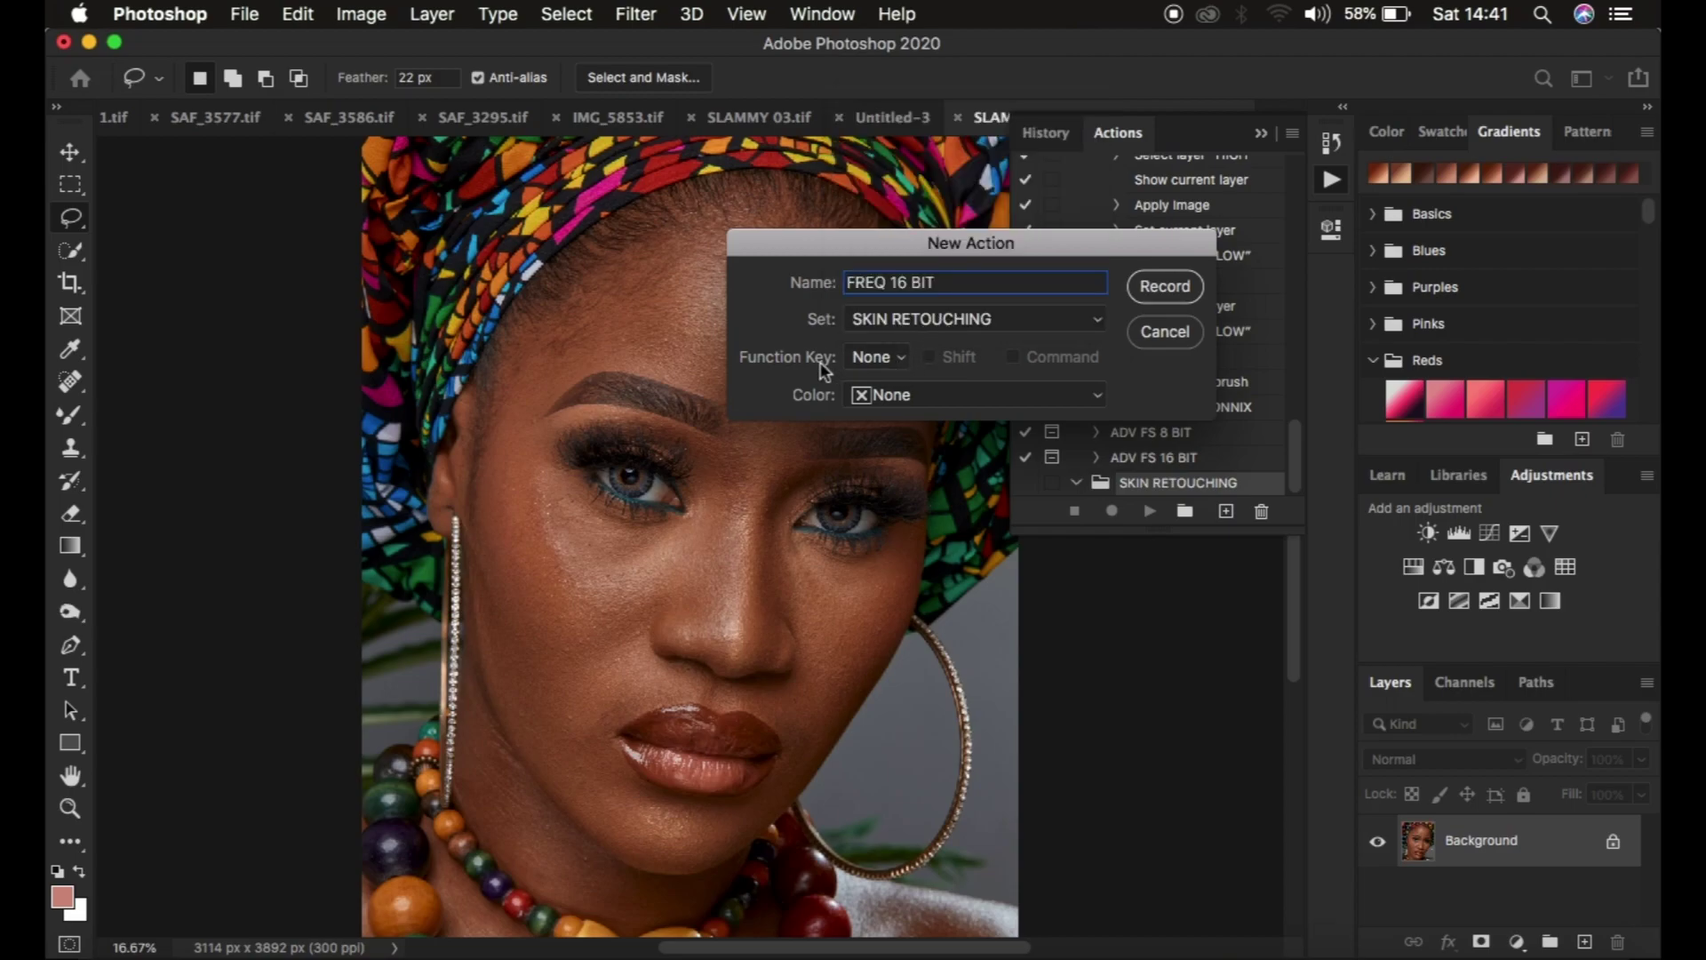
{"action": "left_click", "coordinate": [872, 352]}
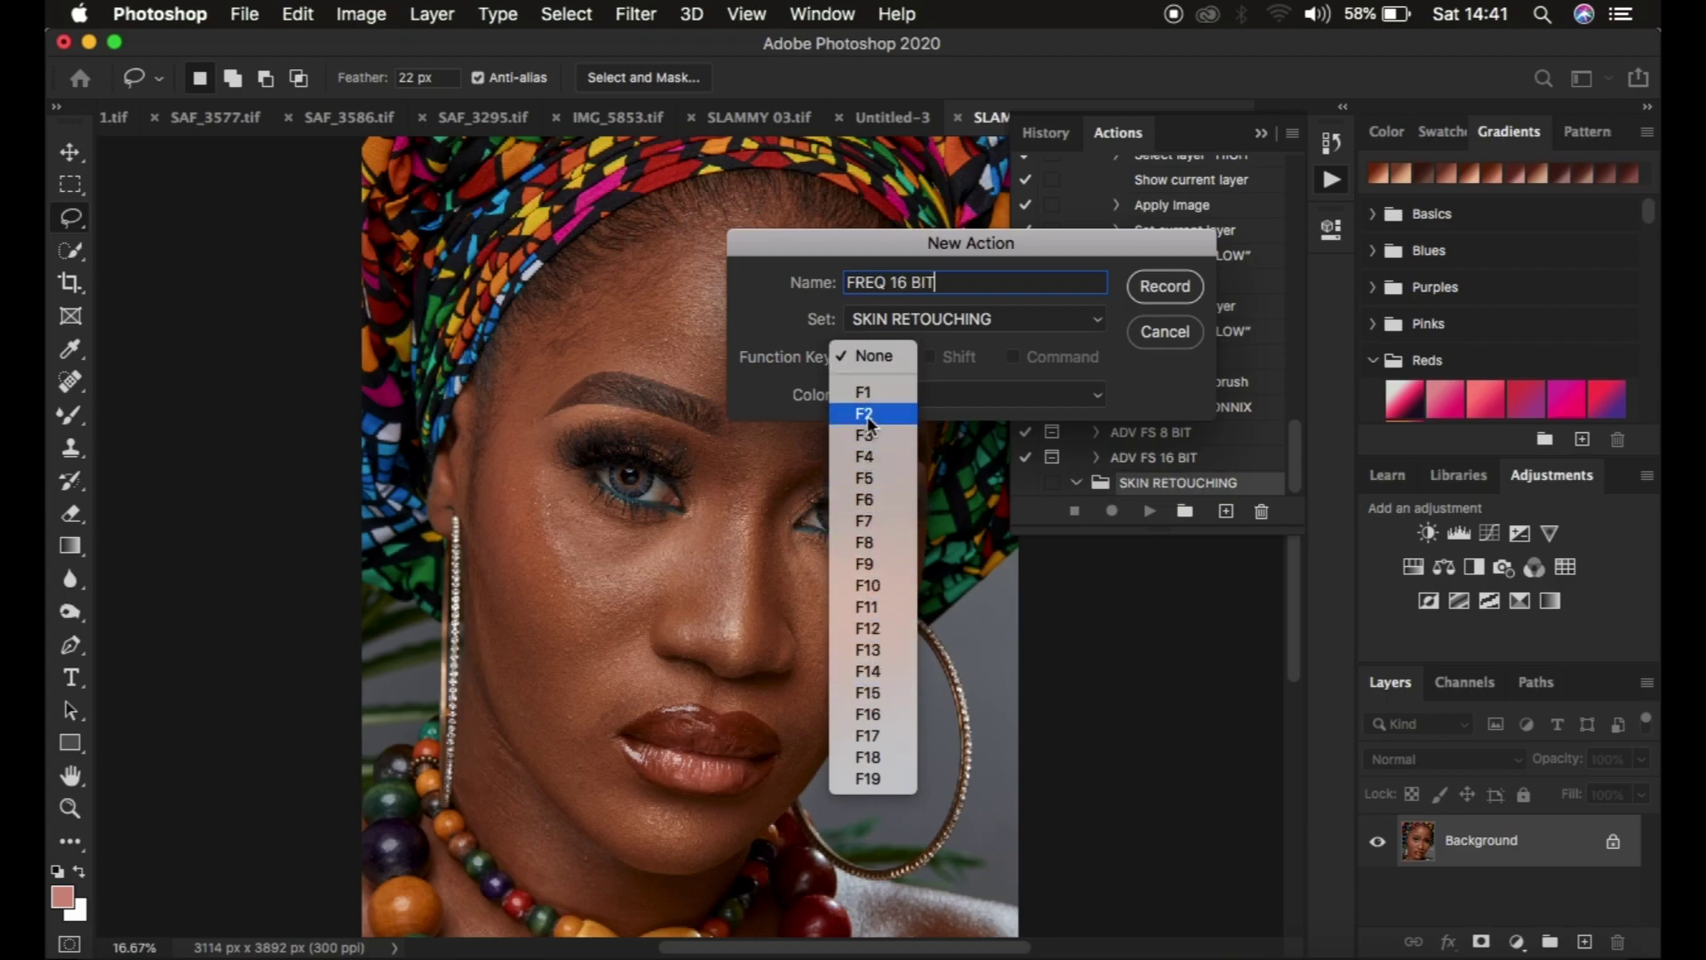
{"action": "left_click", "coordinate": [807, 241]}
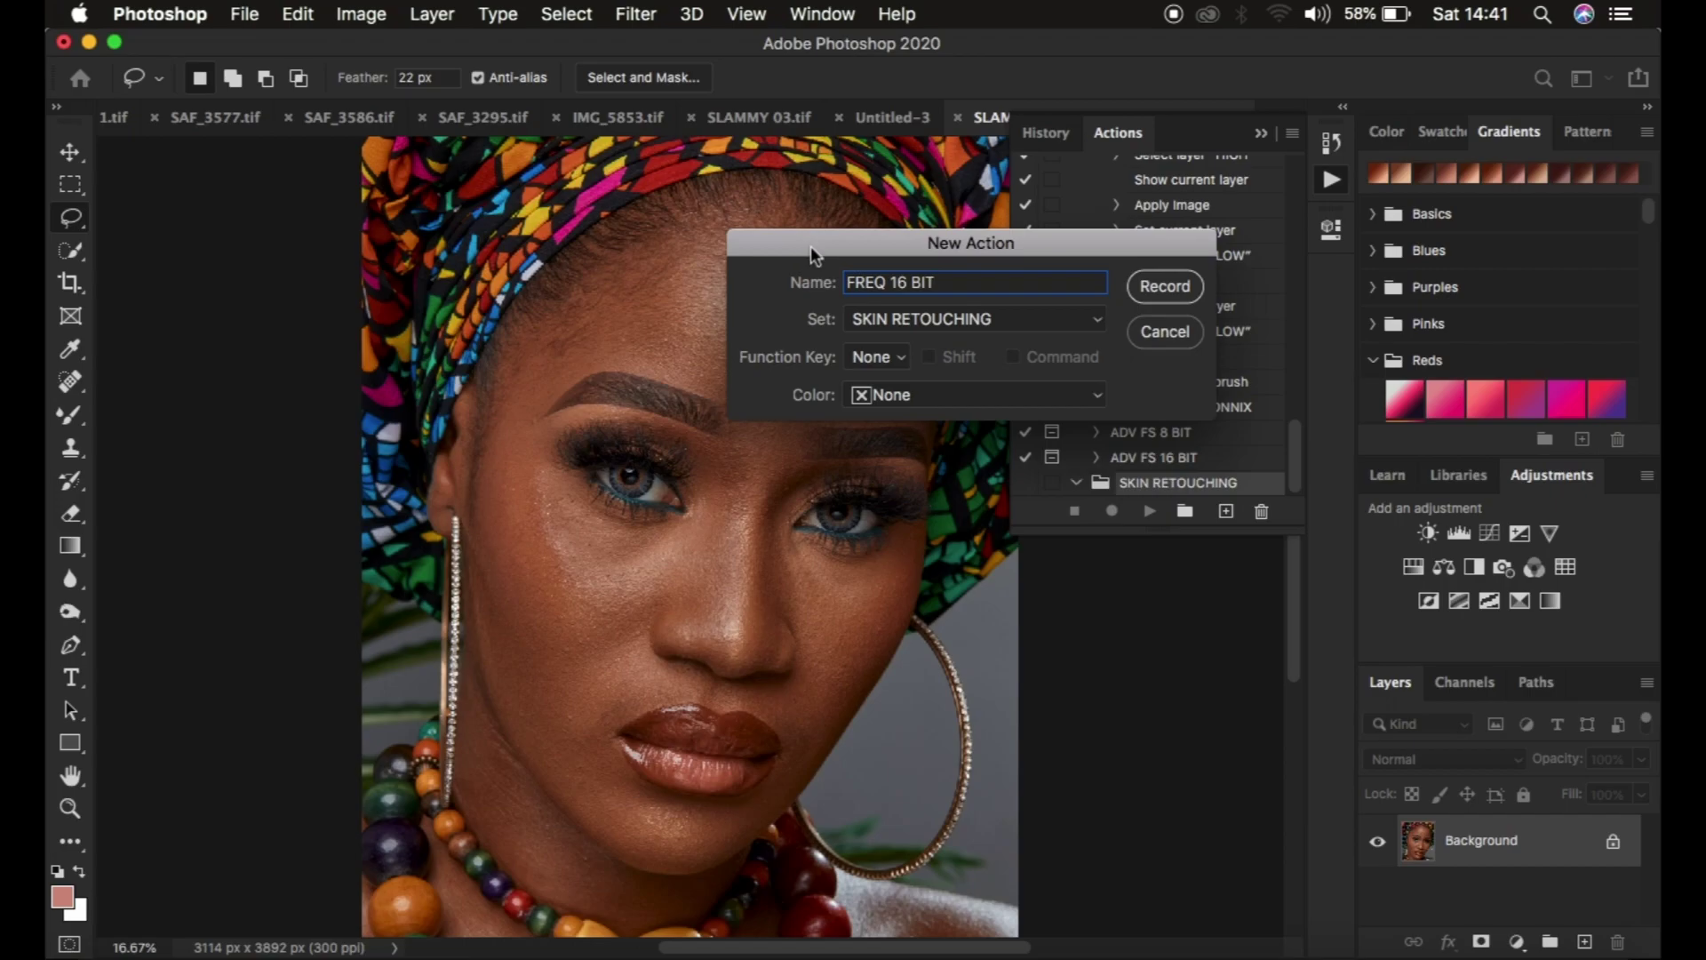
{"action": "left_click", "coordinate": [903, 393]}
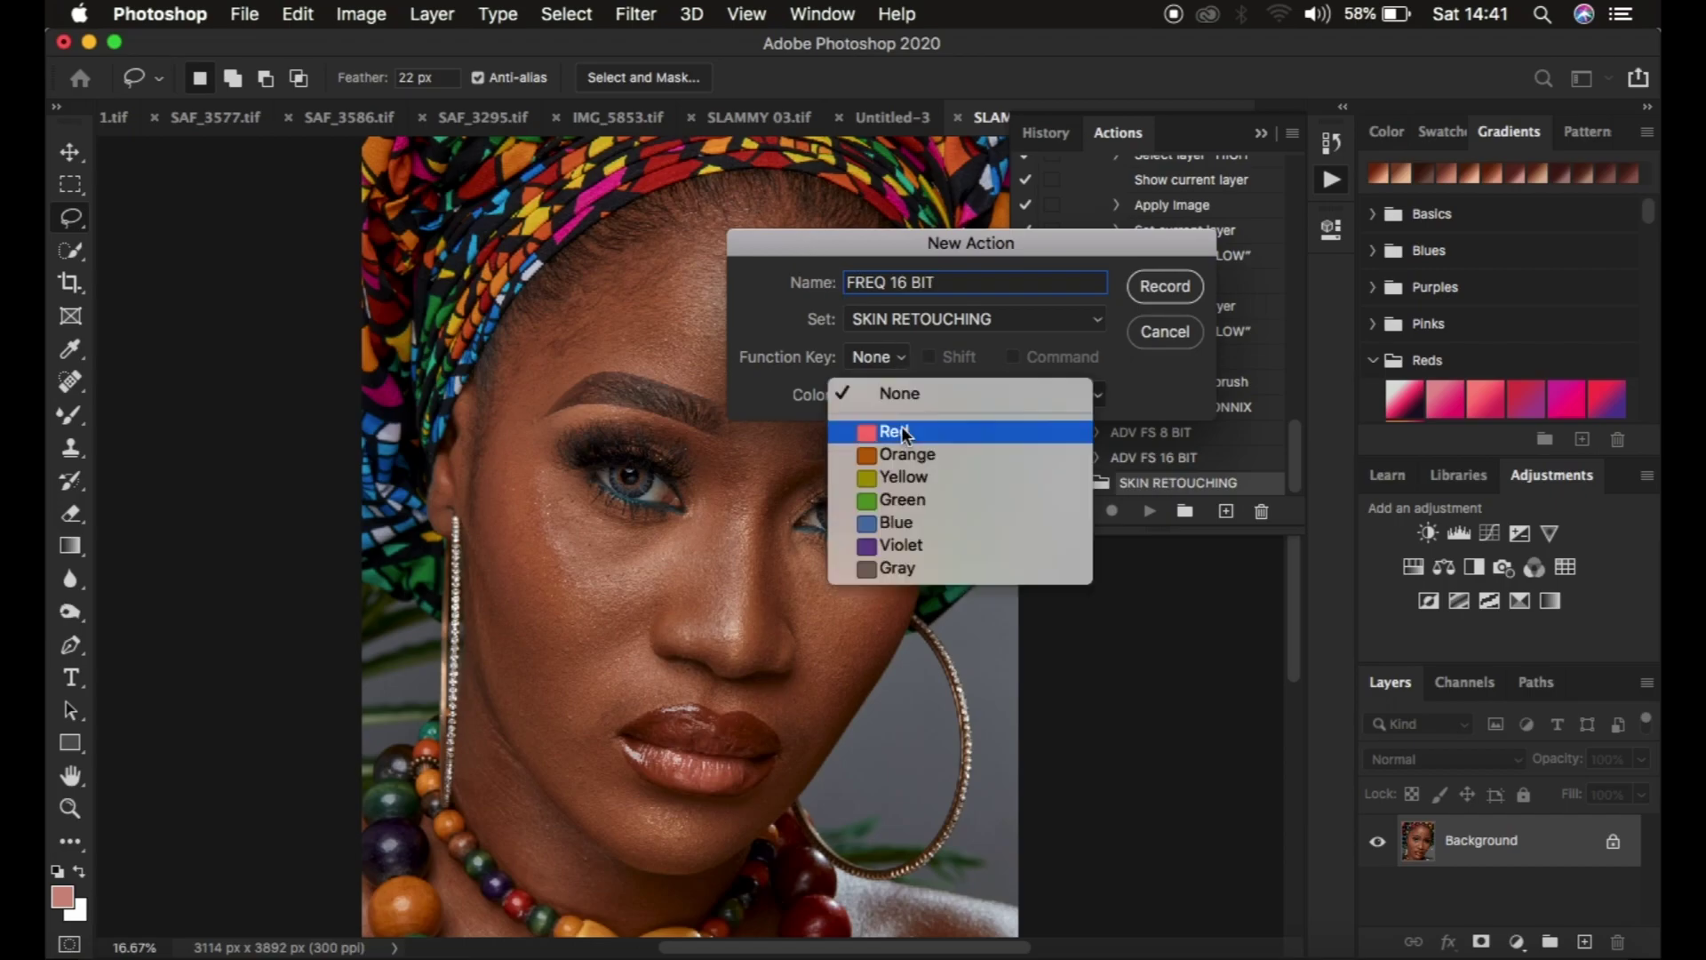
{"action": "left_click", "coordinate": [897, 549]}
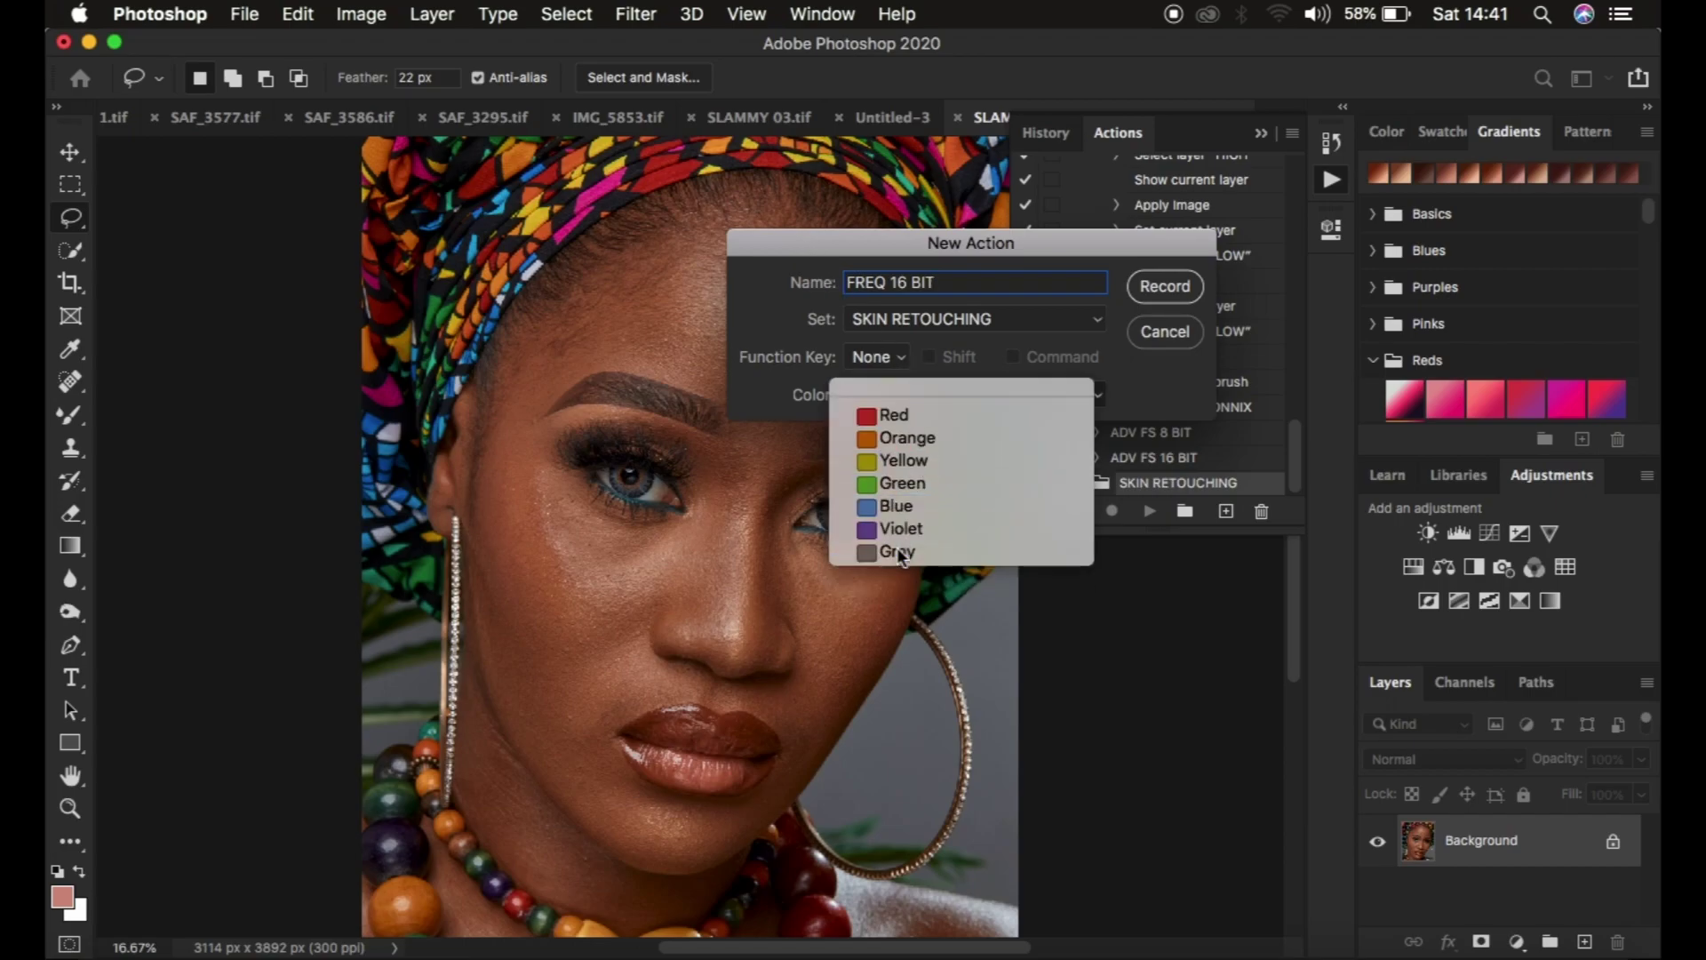
{"action": "left_click", "coordinate": [1158, 289]}
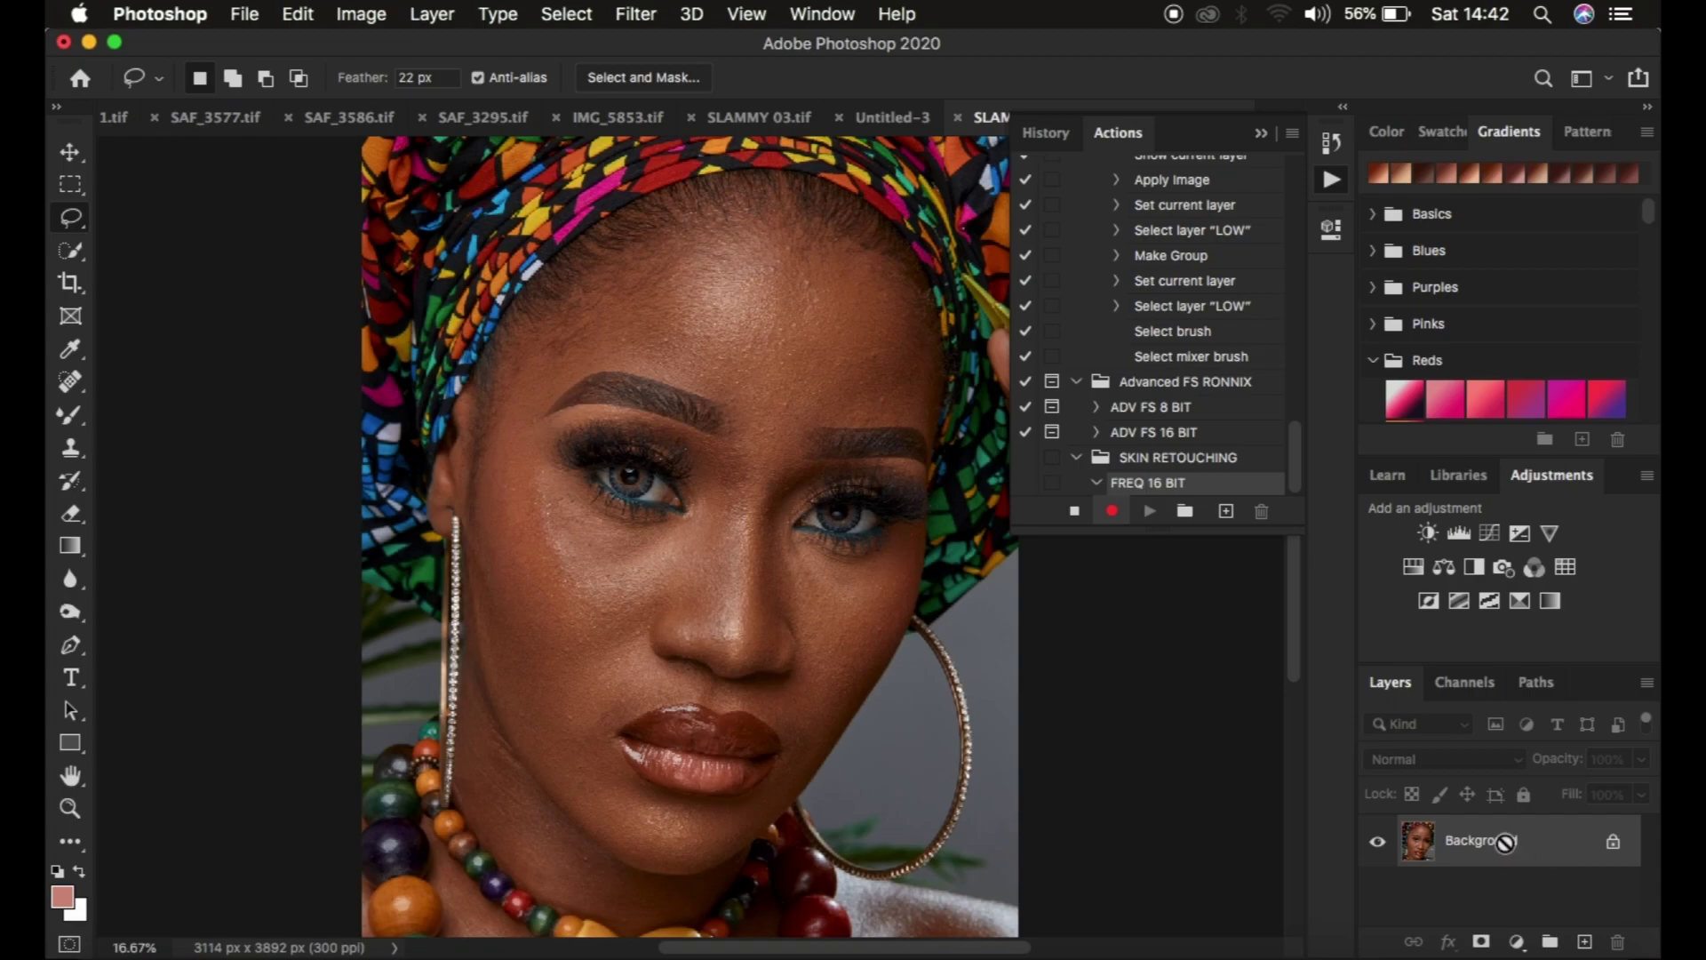
Duplicate the Background layer twice, naming the lower copy LOW FREQ and the upper copy HIGH FREQ.
{"action": "key", "text": "super+j"}
{"action": "key", "text": "super+j"}
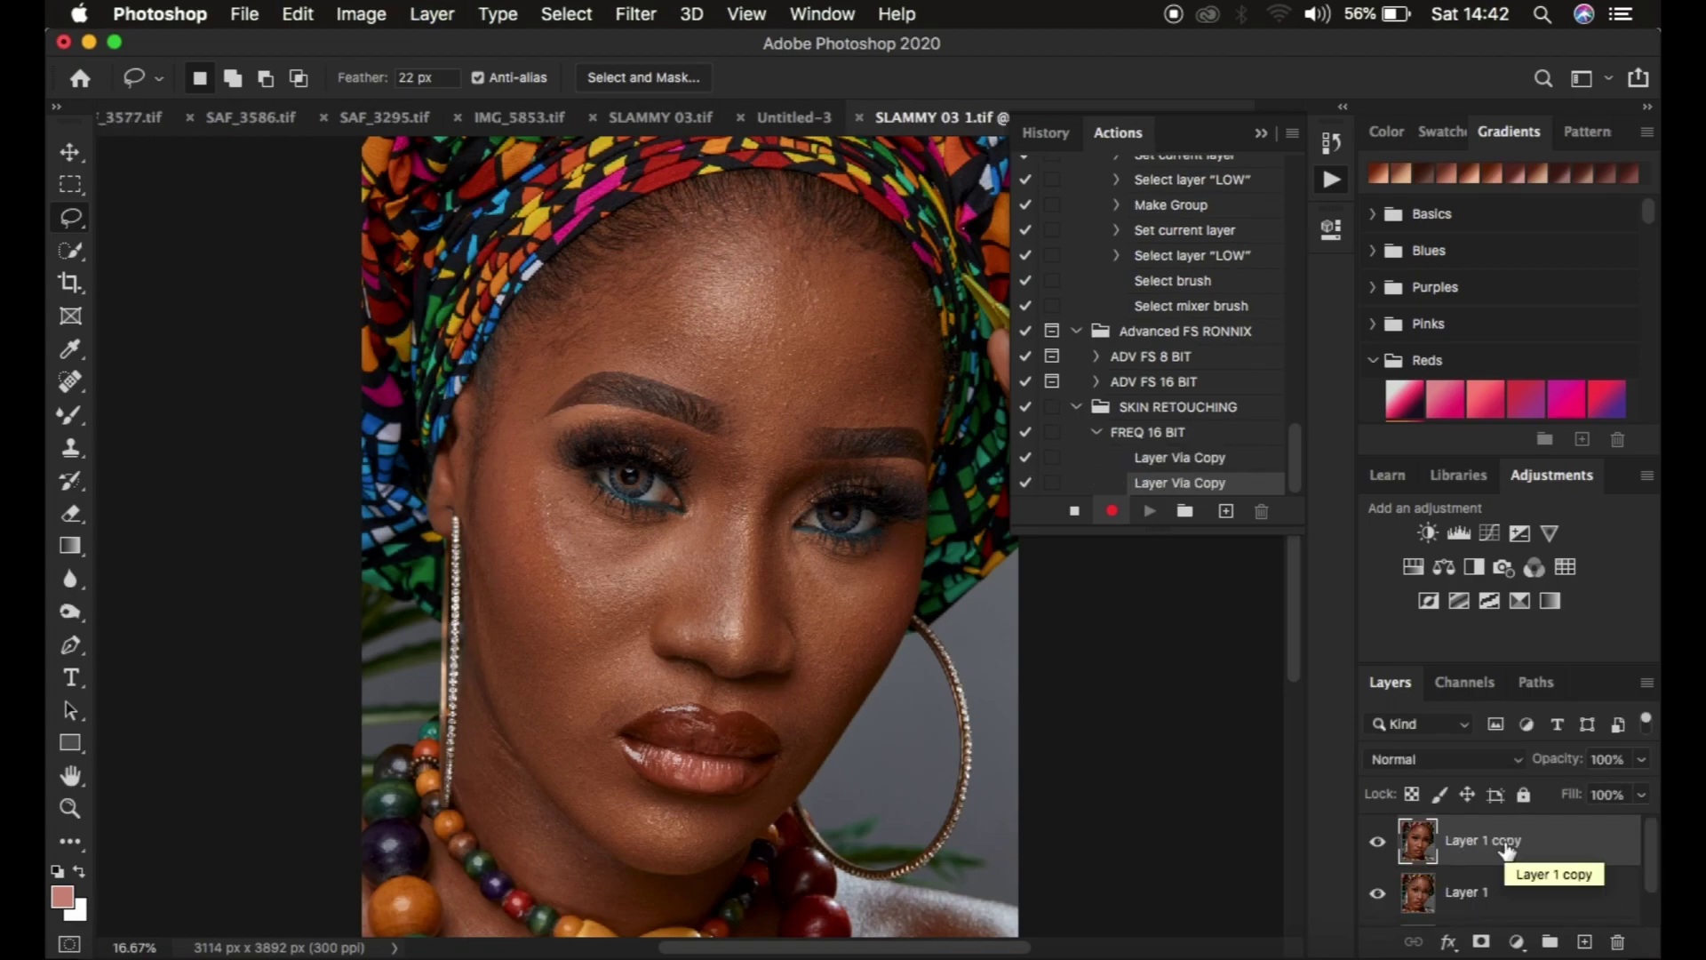
{"action": "double_click", "coordinate": [1465, 890]}
{"action": "type", "text": "L"}
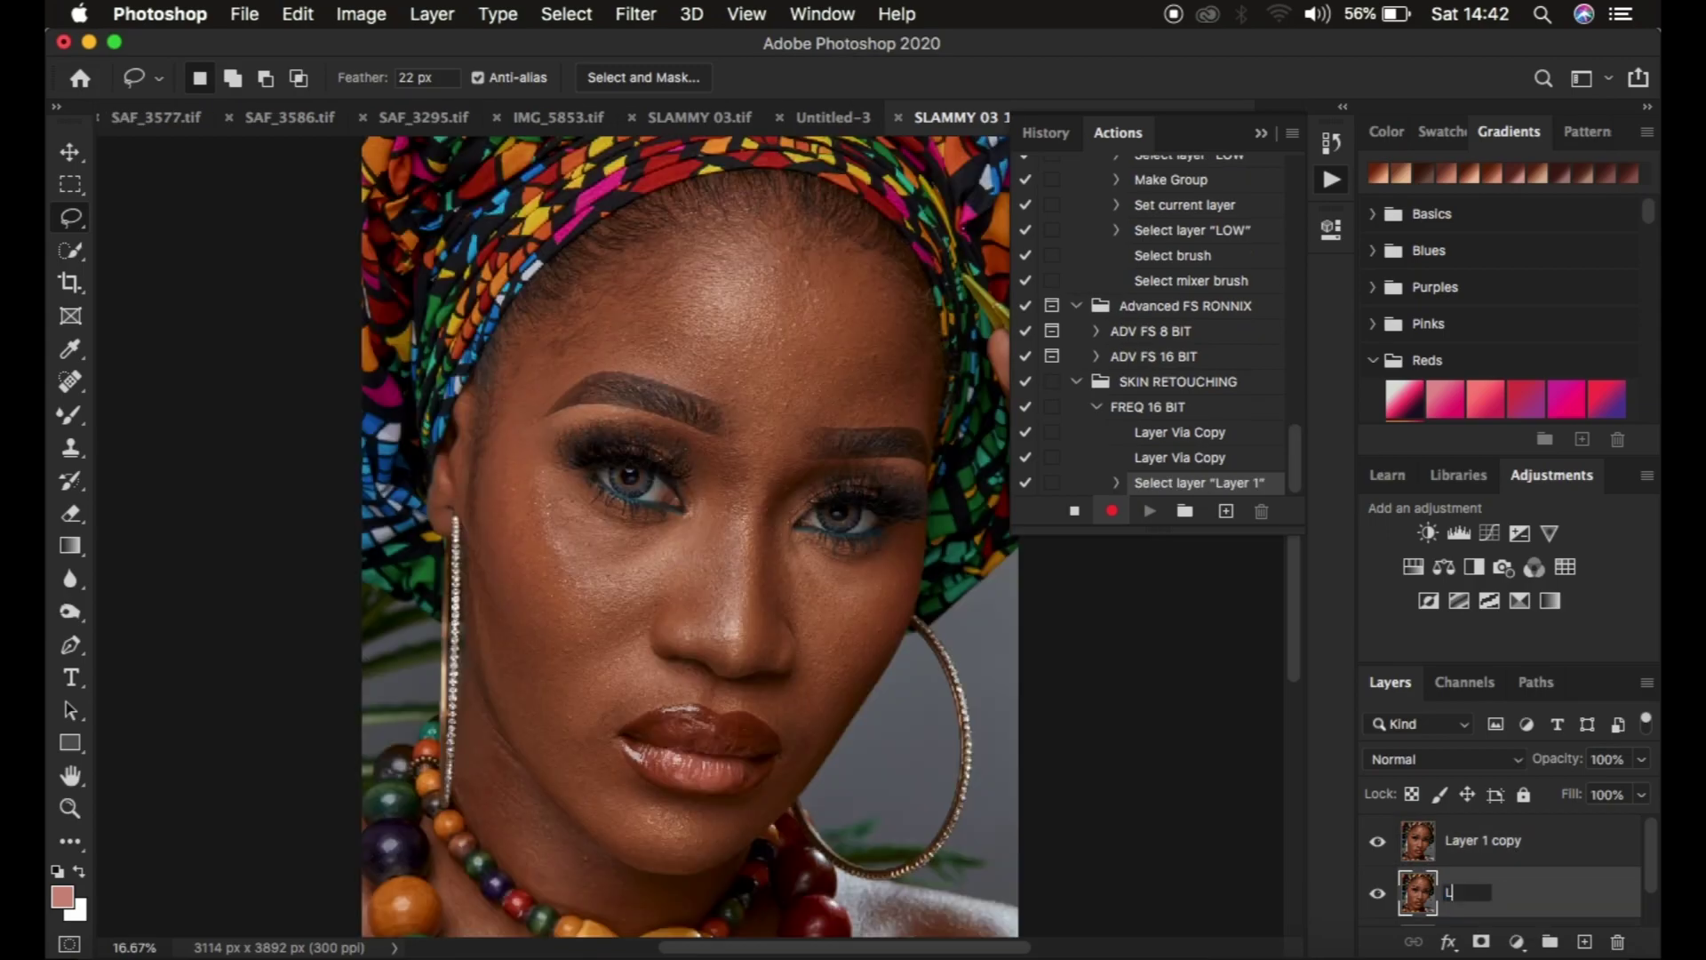
{"action": "type", "text": "OW FREQ"}
{"action": "key", "text": "Return"}
{"action": "double_click", "coordinate": [1462, 840]}
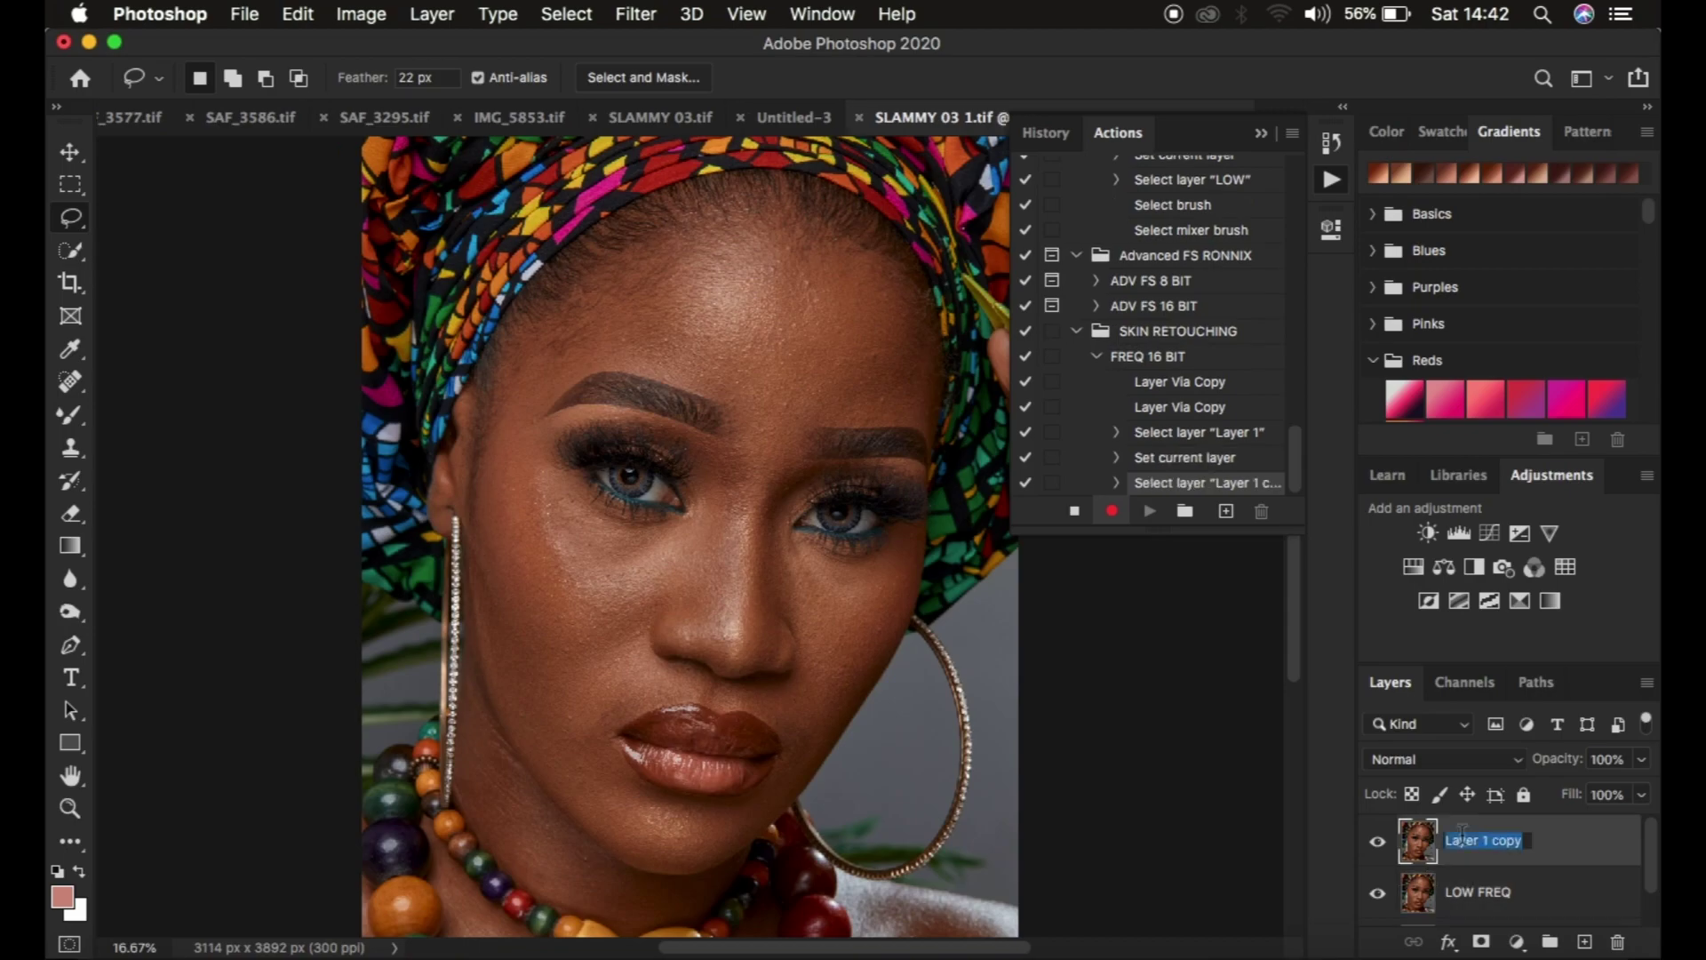
{"action": "type", "text": "HIGH FREQ"}
{"action": "key", "text": "Return"}
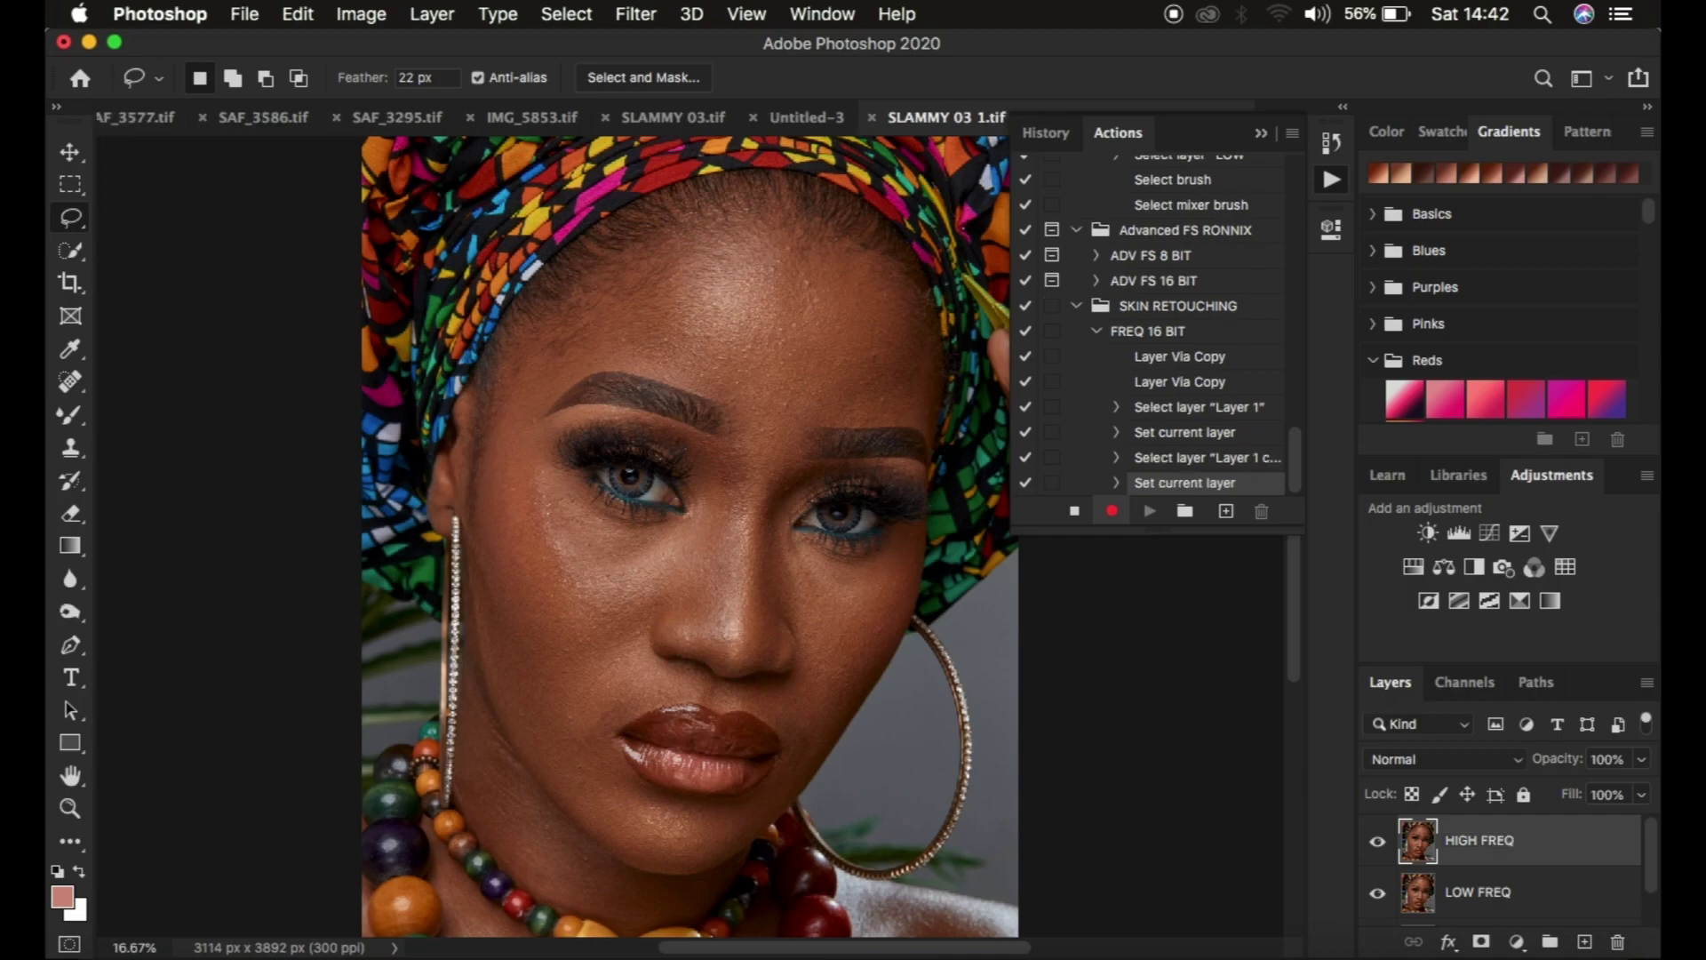
Make LOW FREQ the active layer and hide the HIGH FREQ layer.
{"action": "left_click", "coordinate": [1533, 902]}
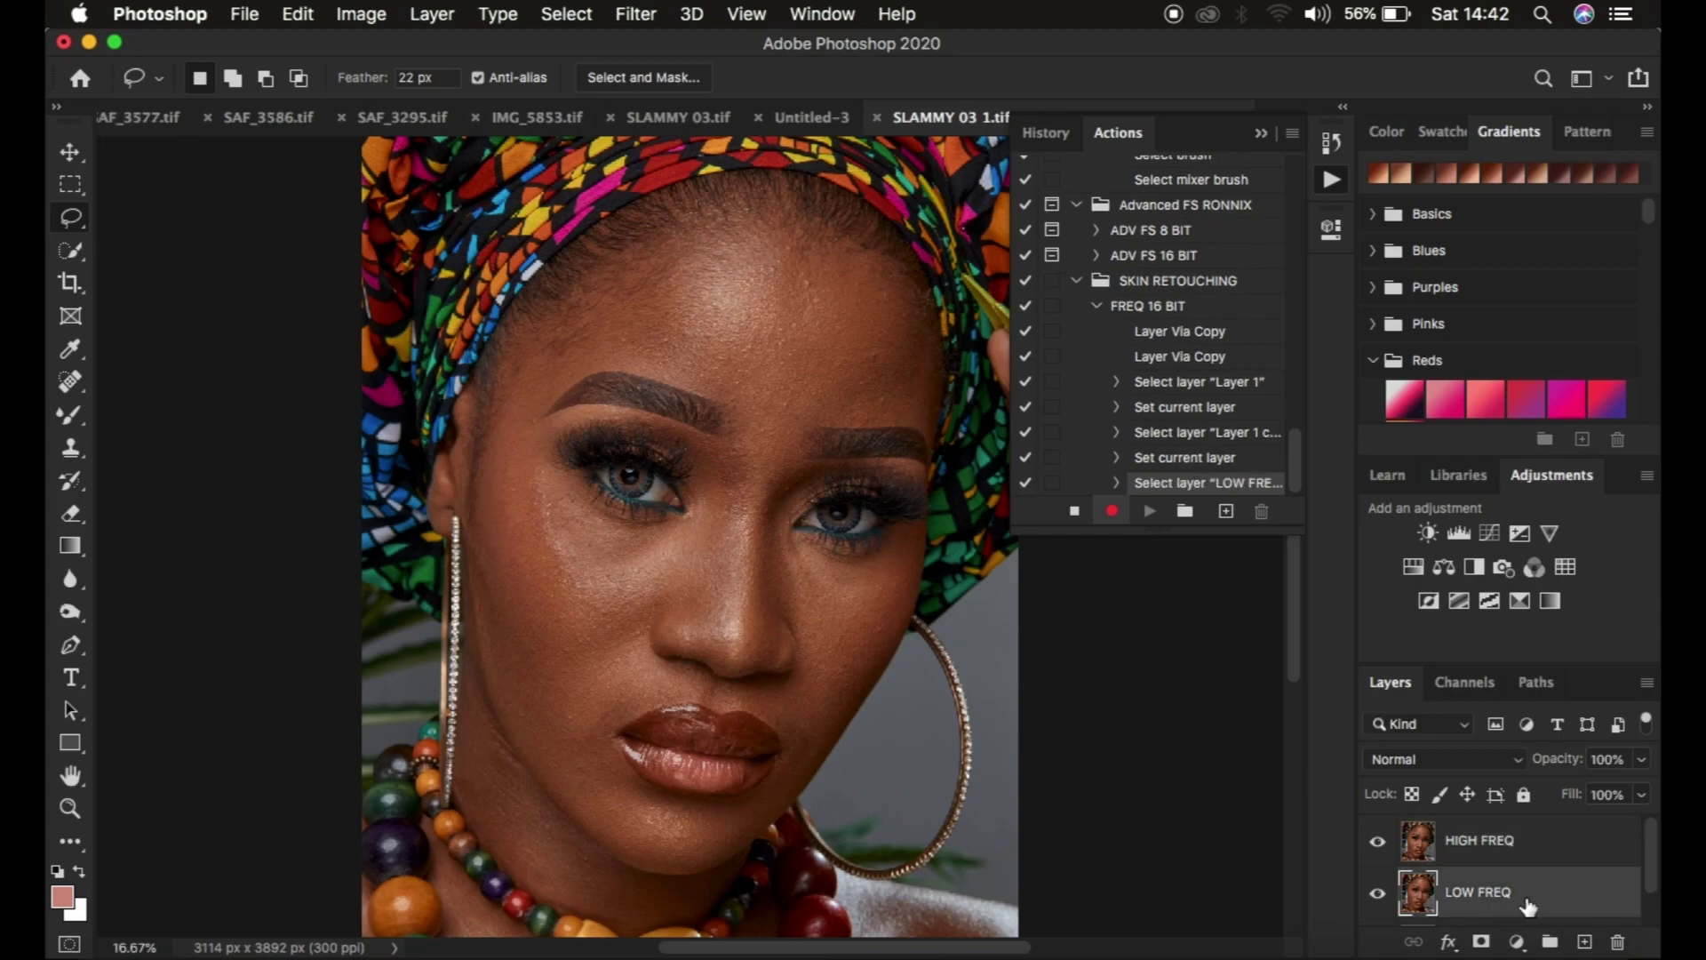
{"action": "left_click", "coordinate": [1378, 844]}
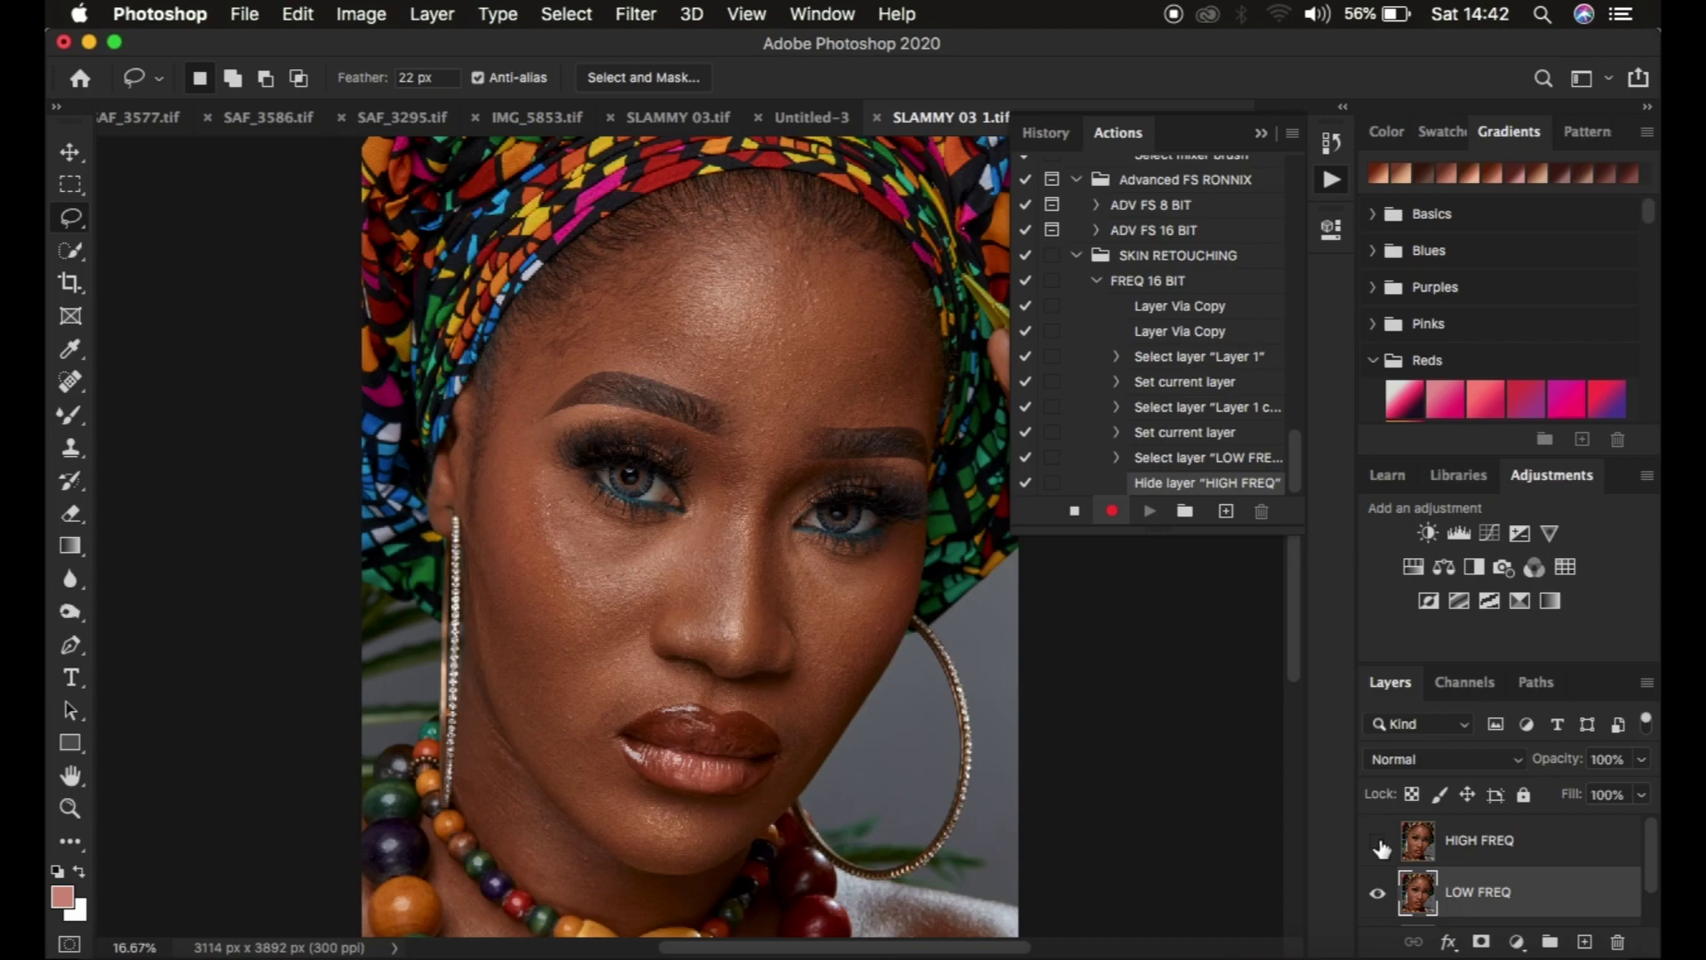
Apply a Gaussian Blur with a 0.1 pixel radius to LOW FREQ and enable the dialog toggle for that recorded action step.
{"action": "left_click", "coordinate": [632, 13]}
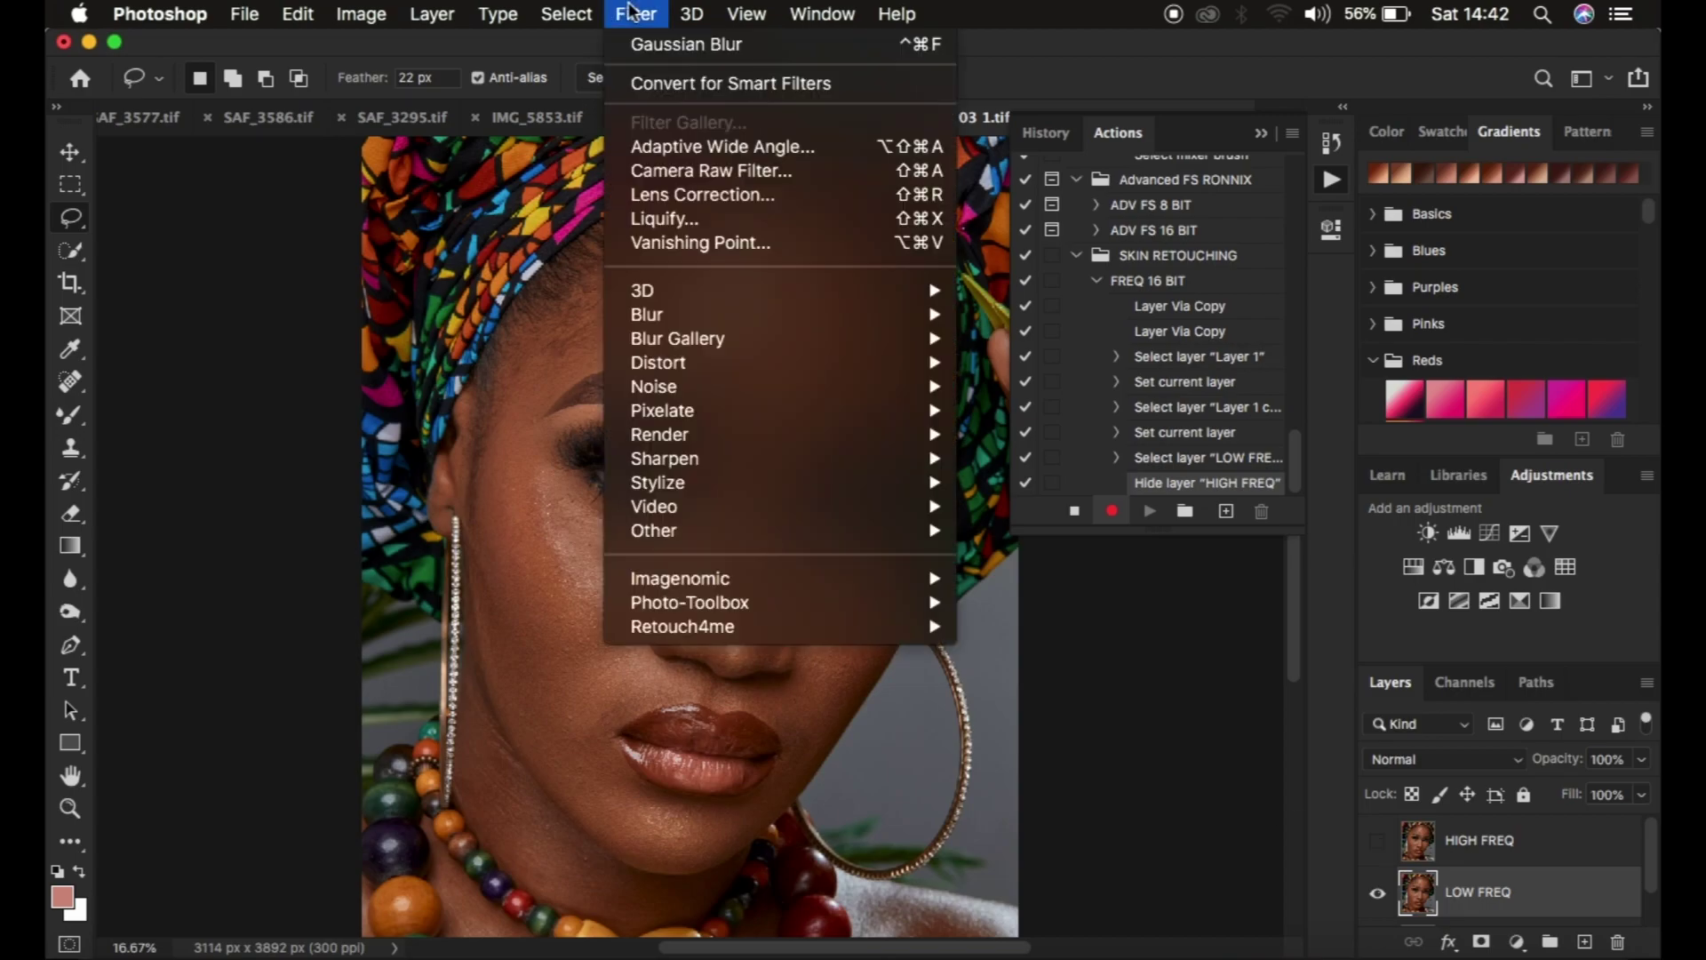
{"action": "mouse_move", "coordinate": [705, 316]}
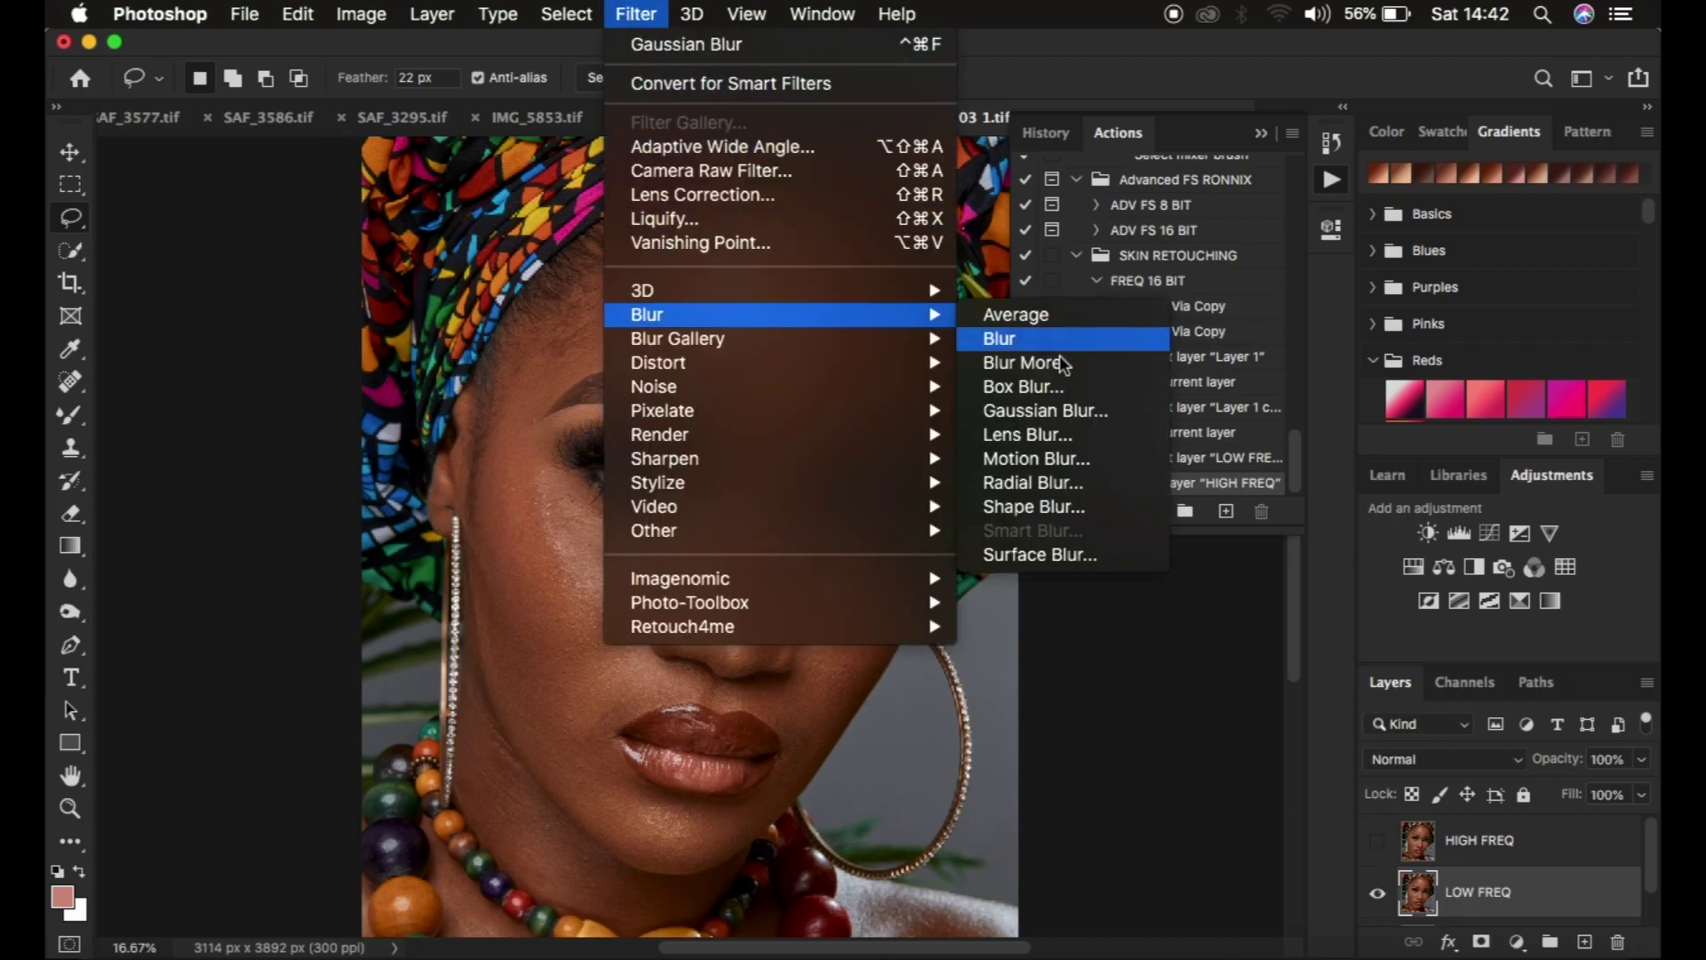
{"action": "left_click", "coordinate": [1045, 411]}
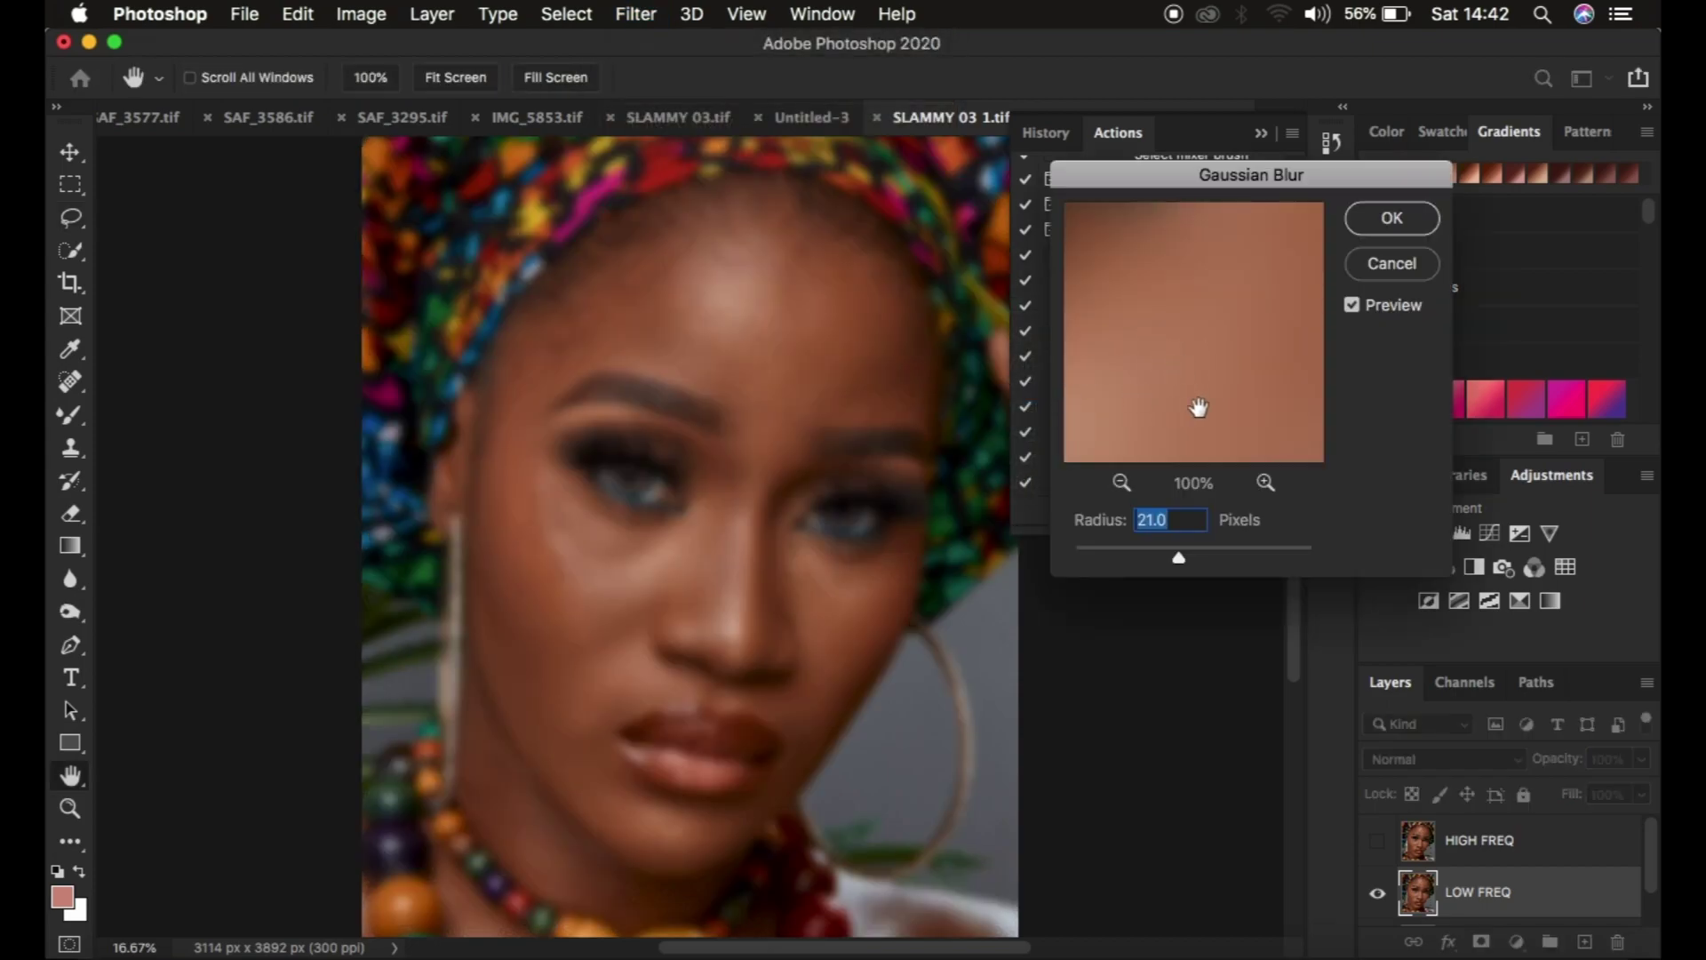
{"action": "left_click_drag", "start_coordinate": [1195, 174], "coordinate": [1317, 125]}
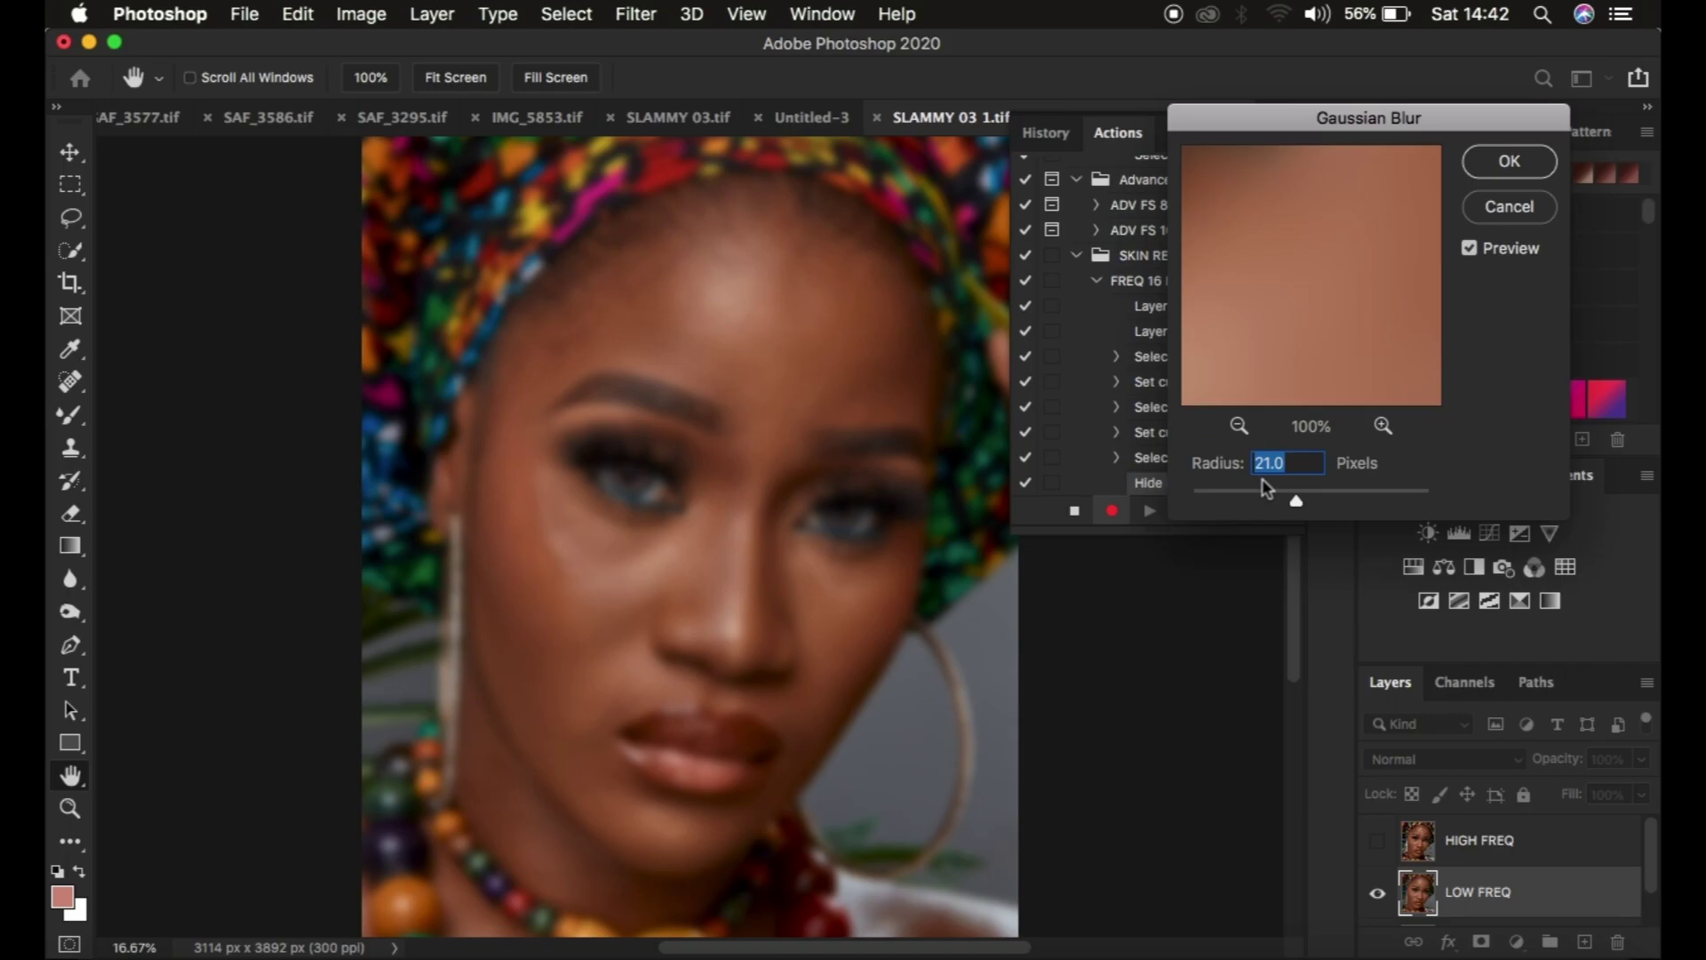
{"action": "left_click_drag", "start_coordinate": [1297, 500], "coordinate": [1235, 514]}
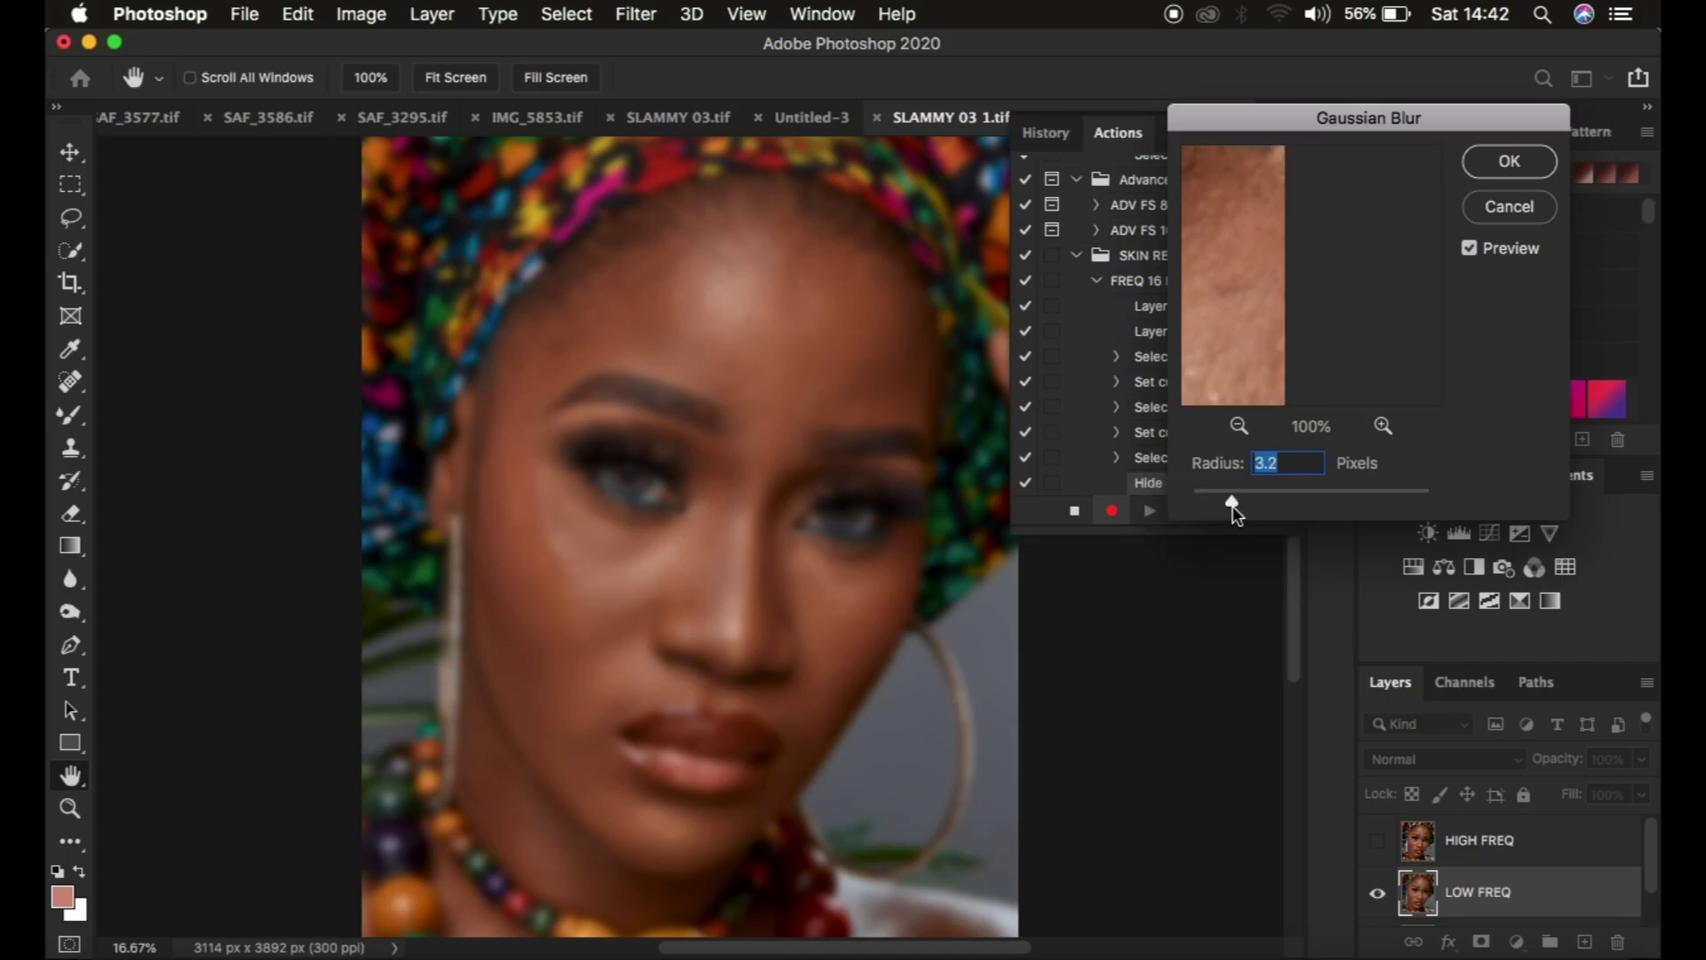
{"action": "left_click_drag", "start_coordinate": [1223, 505], "coordinate": [1161, 503]}
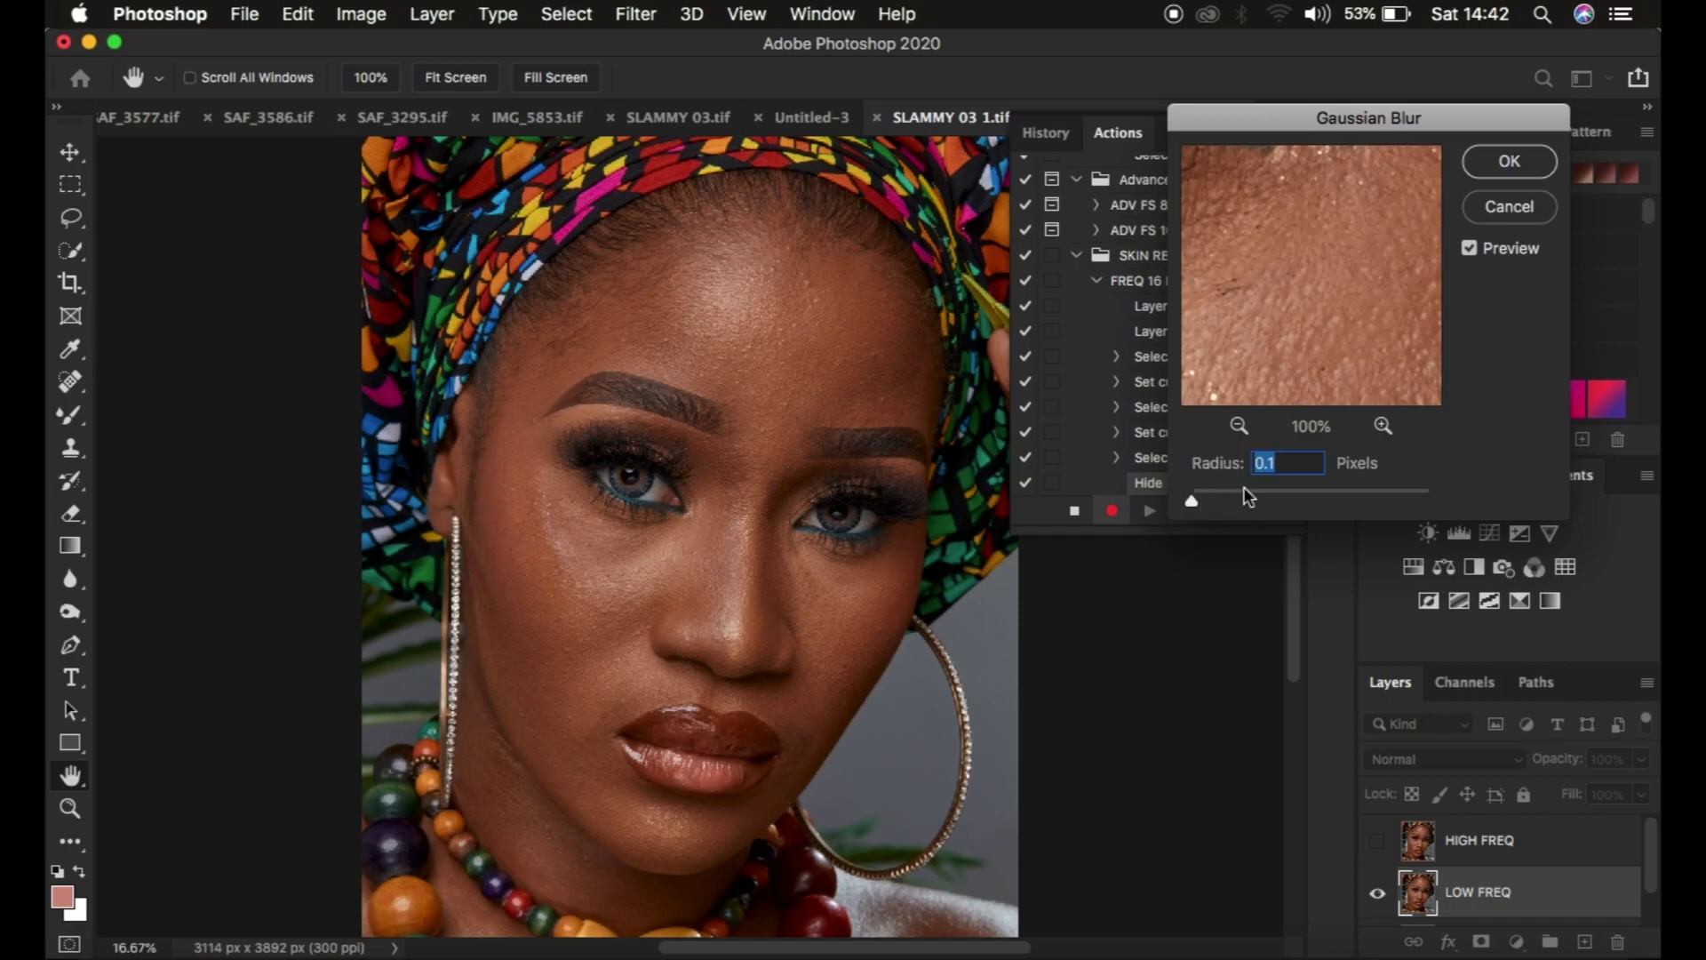
{"action": "left_click", "coordinate": [1491, 169]}
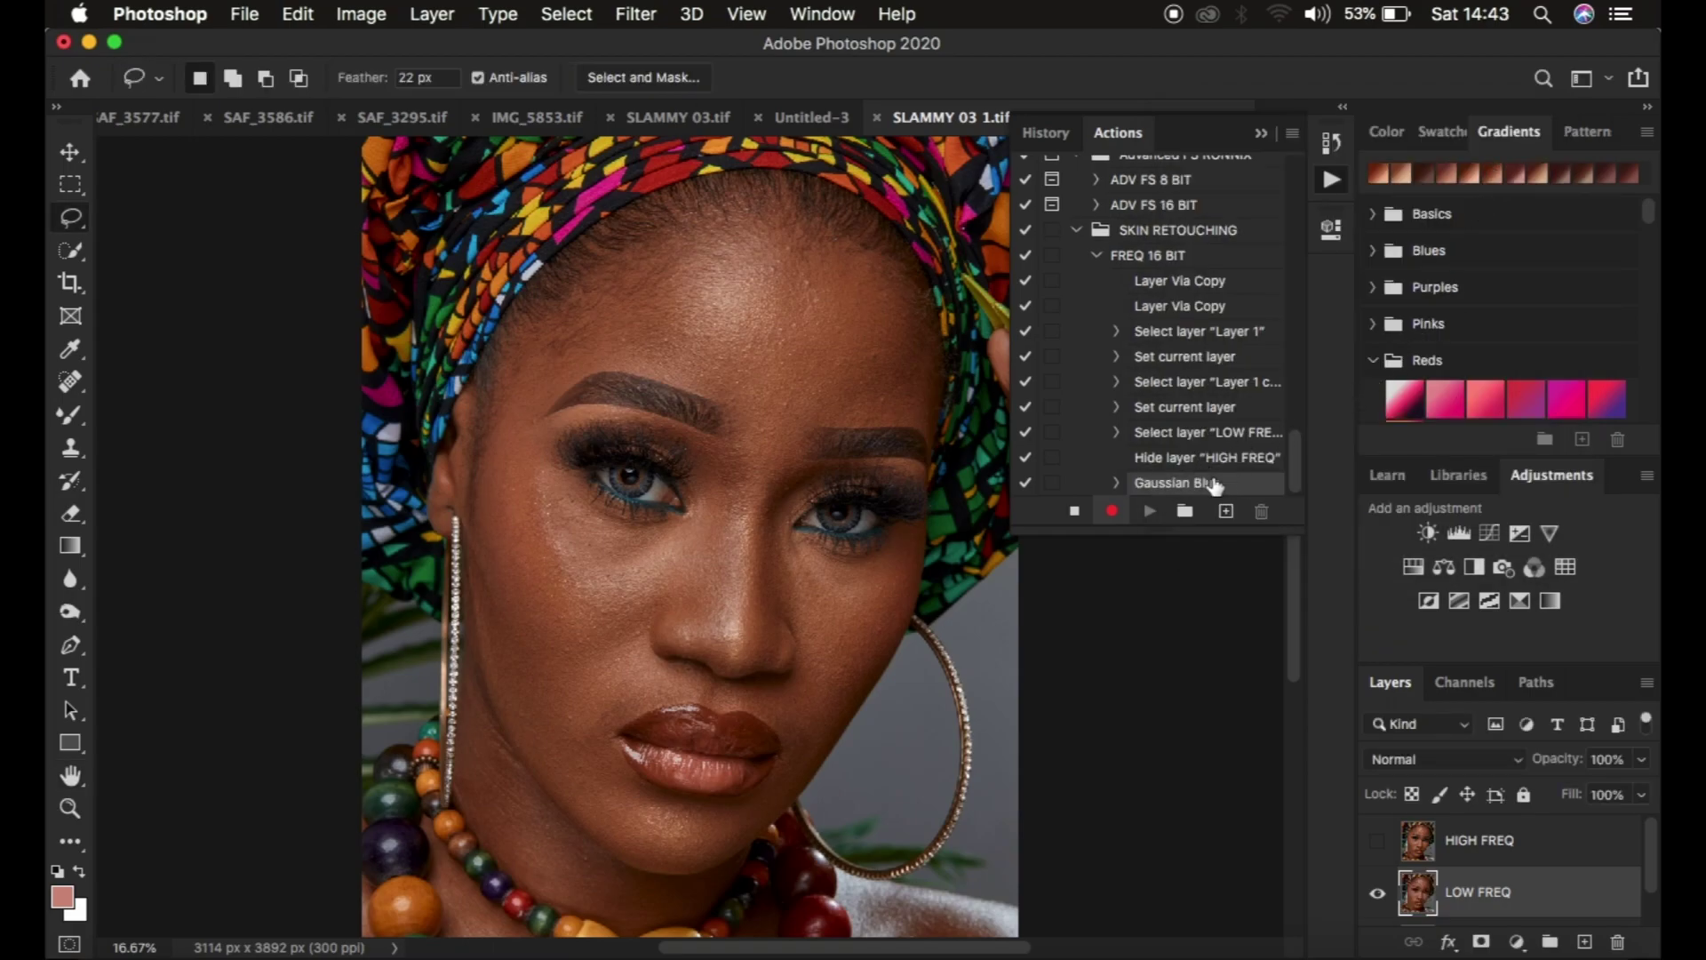
{"action": "left_click", "coordinate": [1052, 483]}
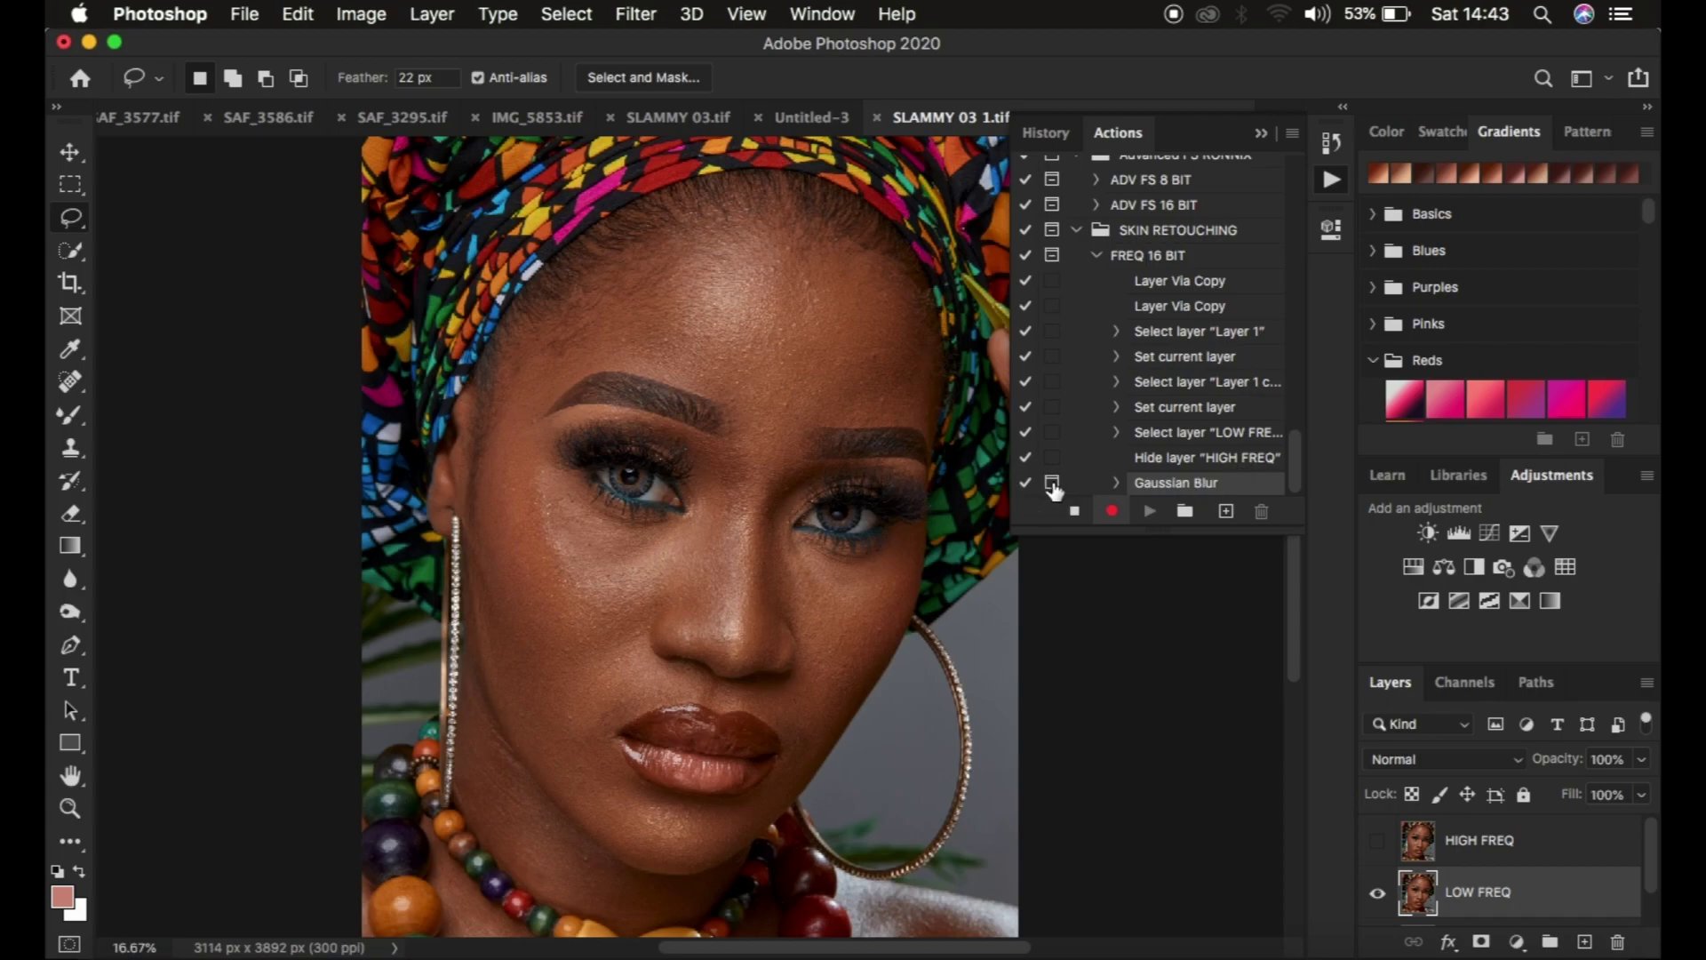
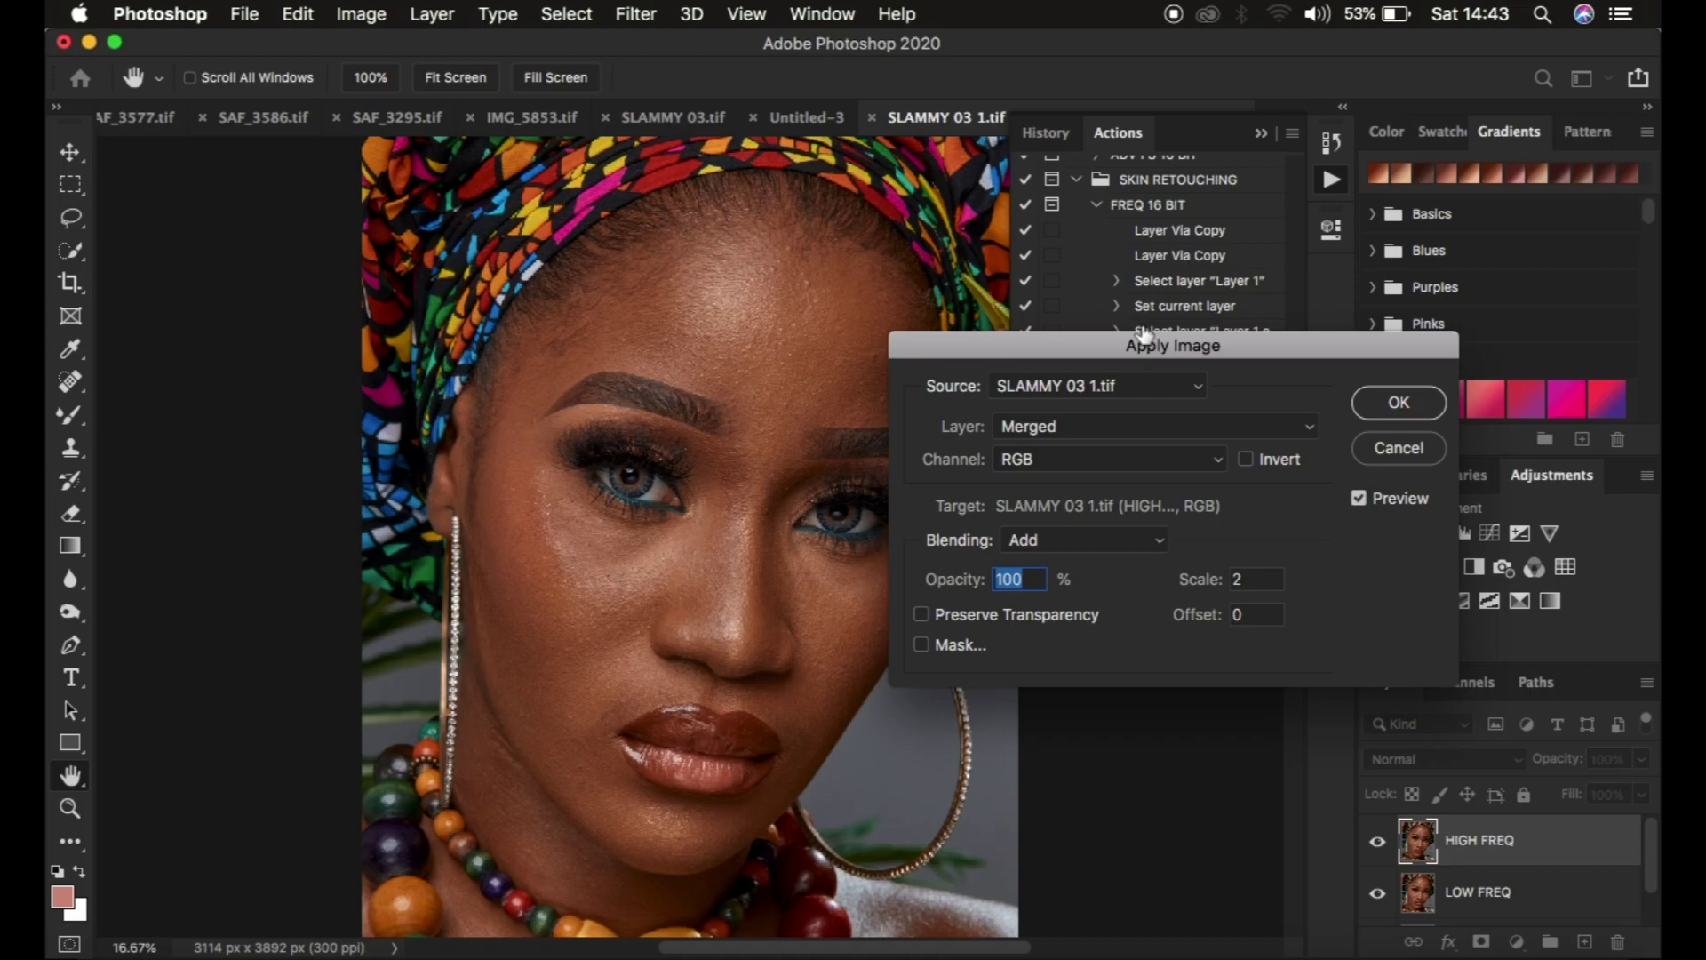
Choose LOW FREQ as the source layer for applying an image to HIGH FREQ.
{"action": "left_click", "coordinate": [1058, 423]}
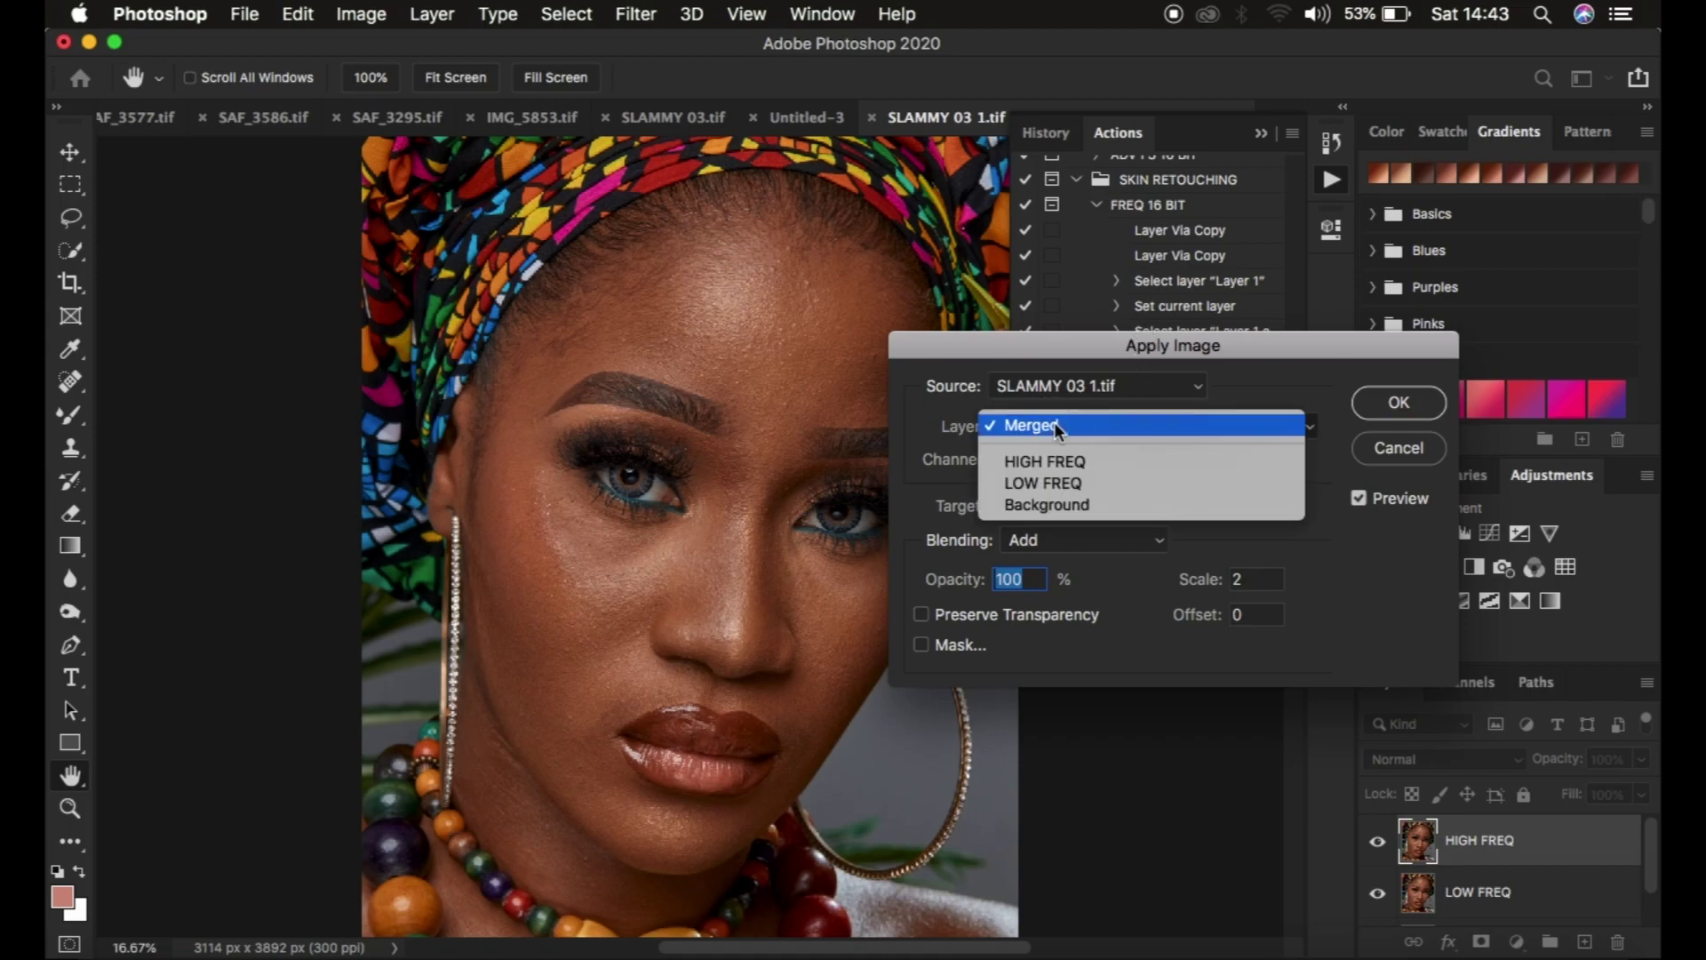
{"action": "left_click", "coordinate": [1058, 487]}
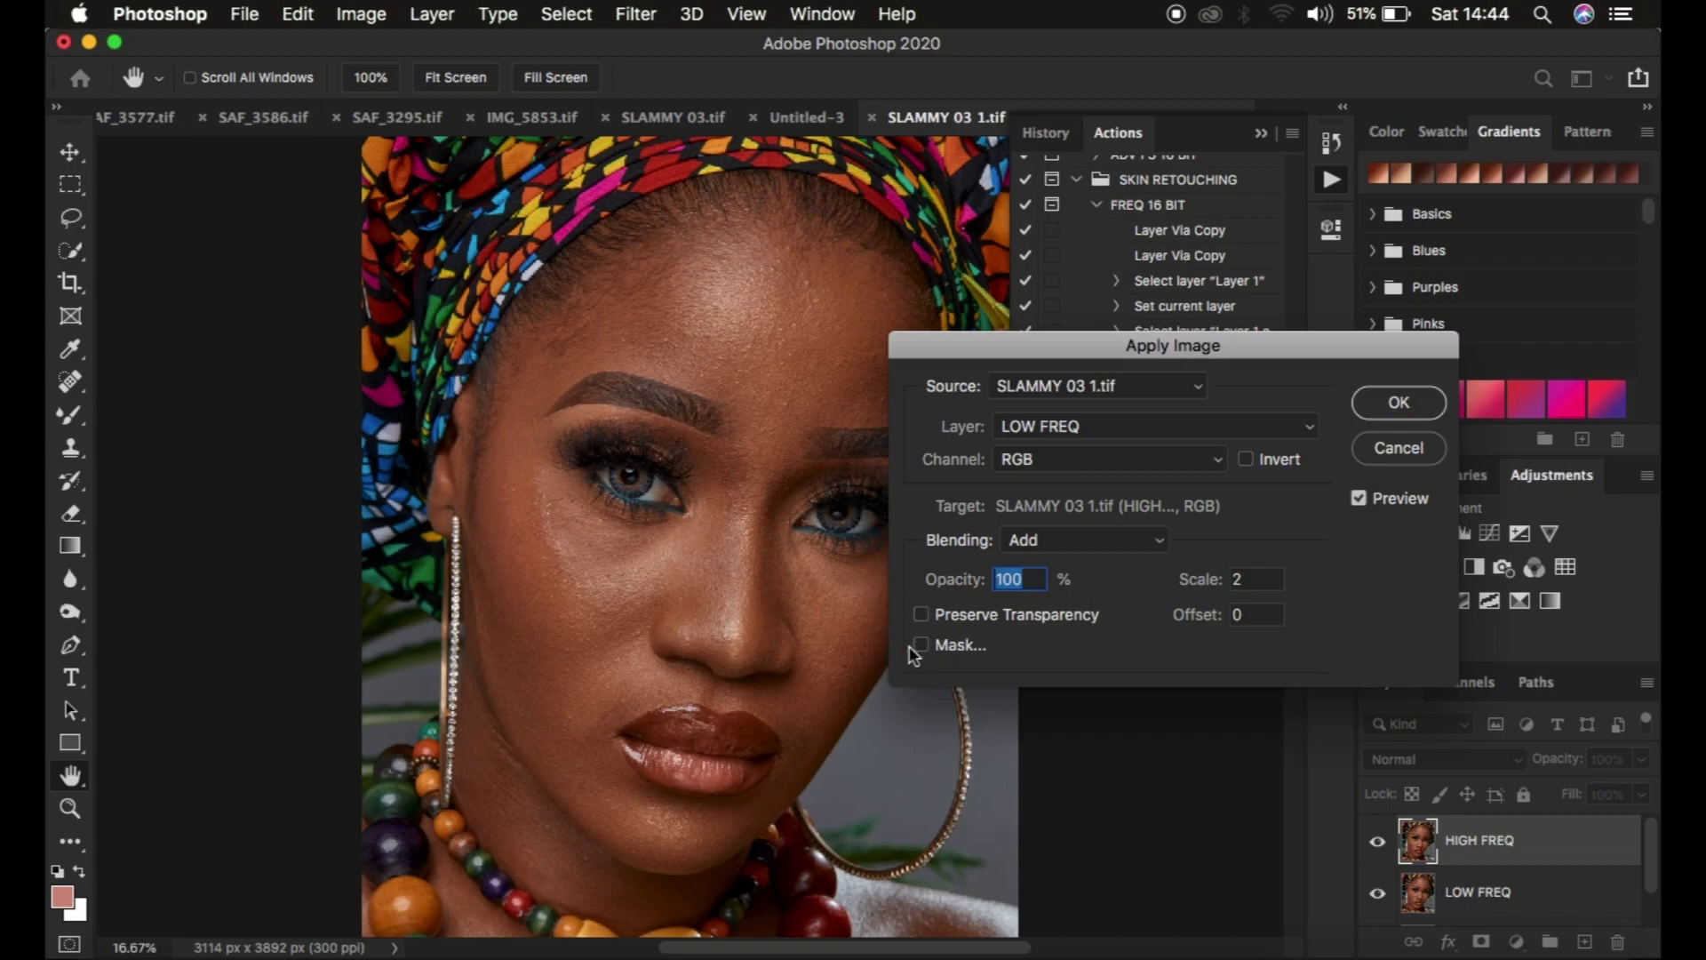
{"action": "left_click", "coordinate": [1247, 460]}
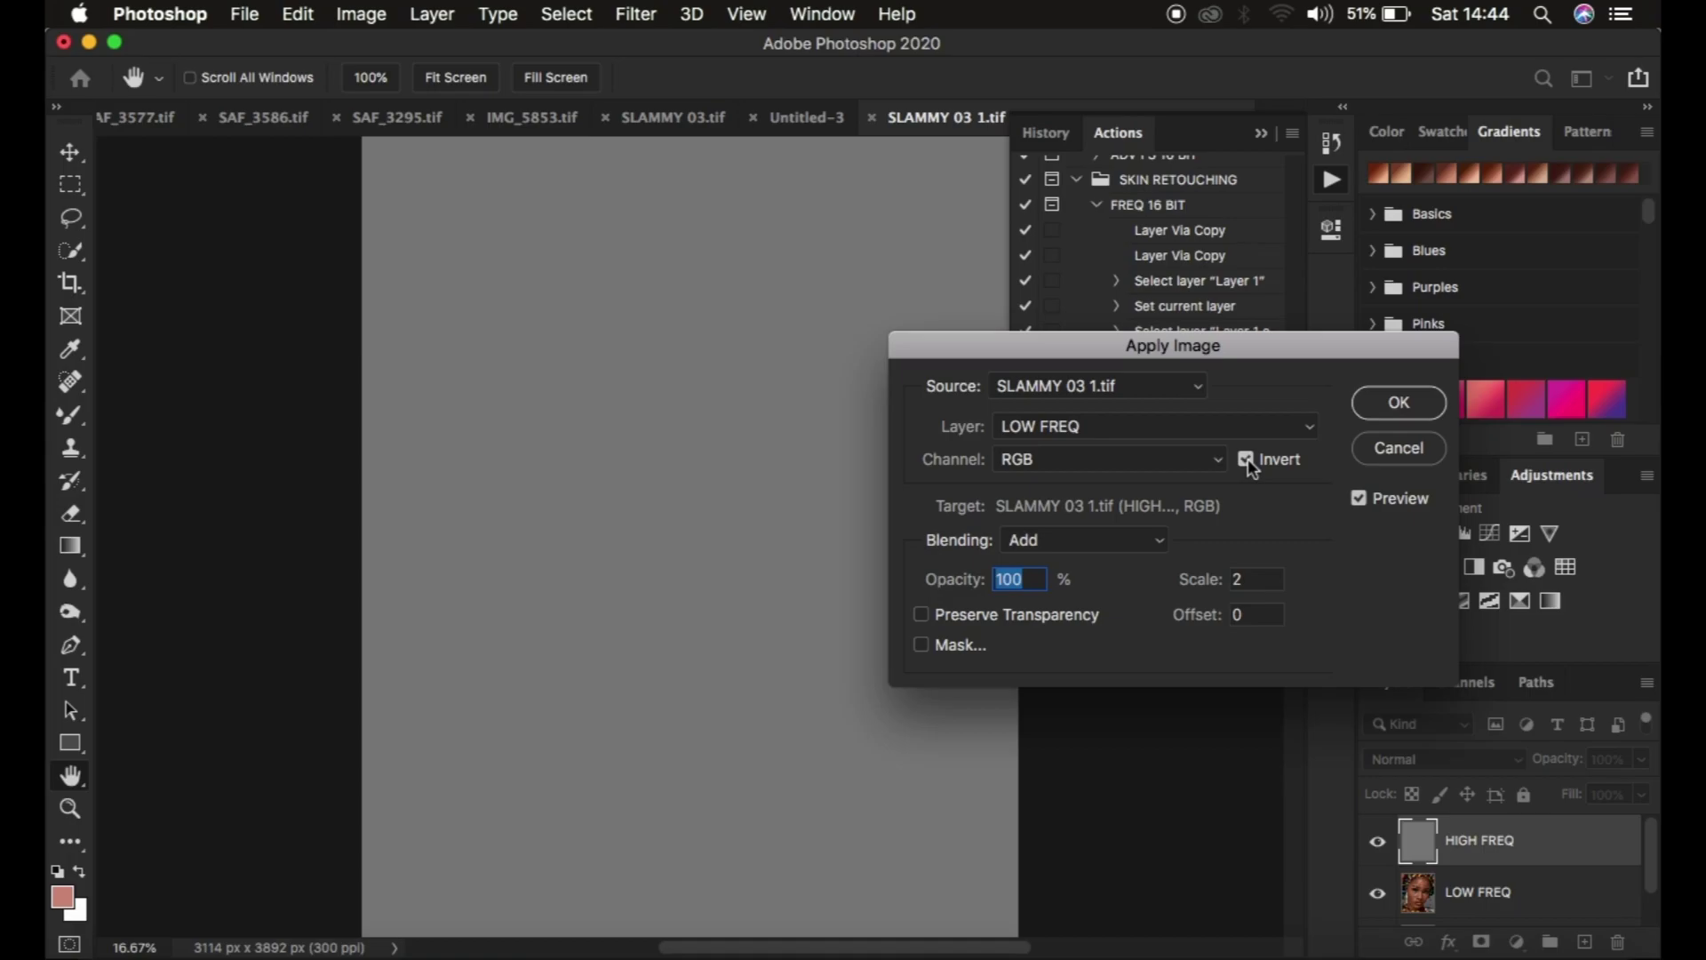
{"action": "left_click", "coordinate": [1248, 461]}
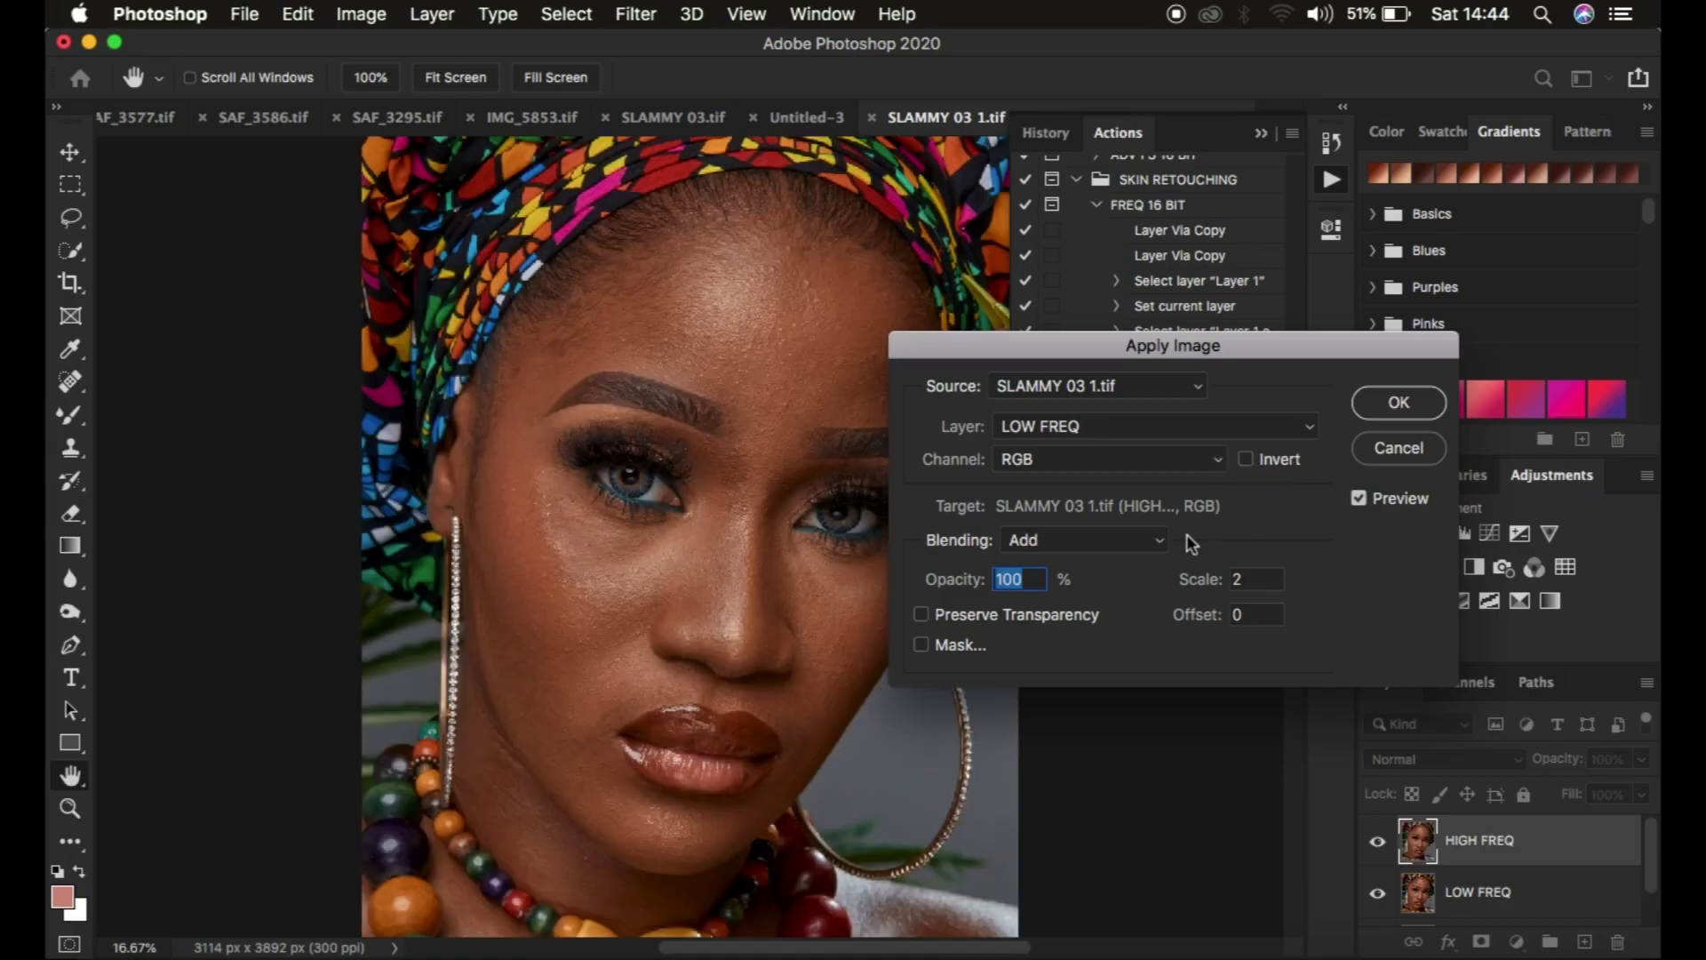
{"action": "left_click", "coordinate": [1089, 540]}
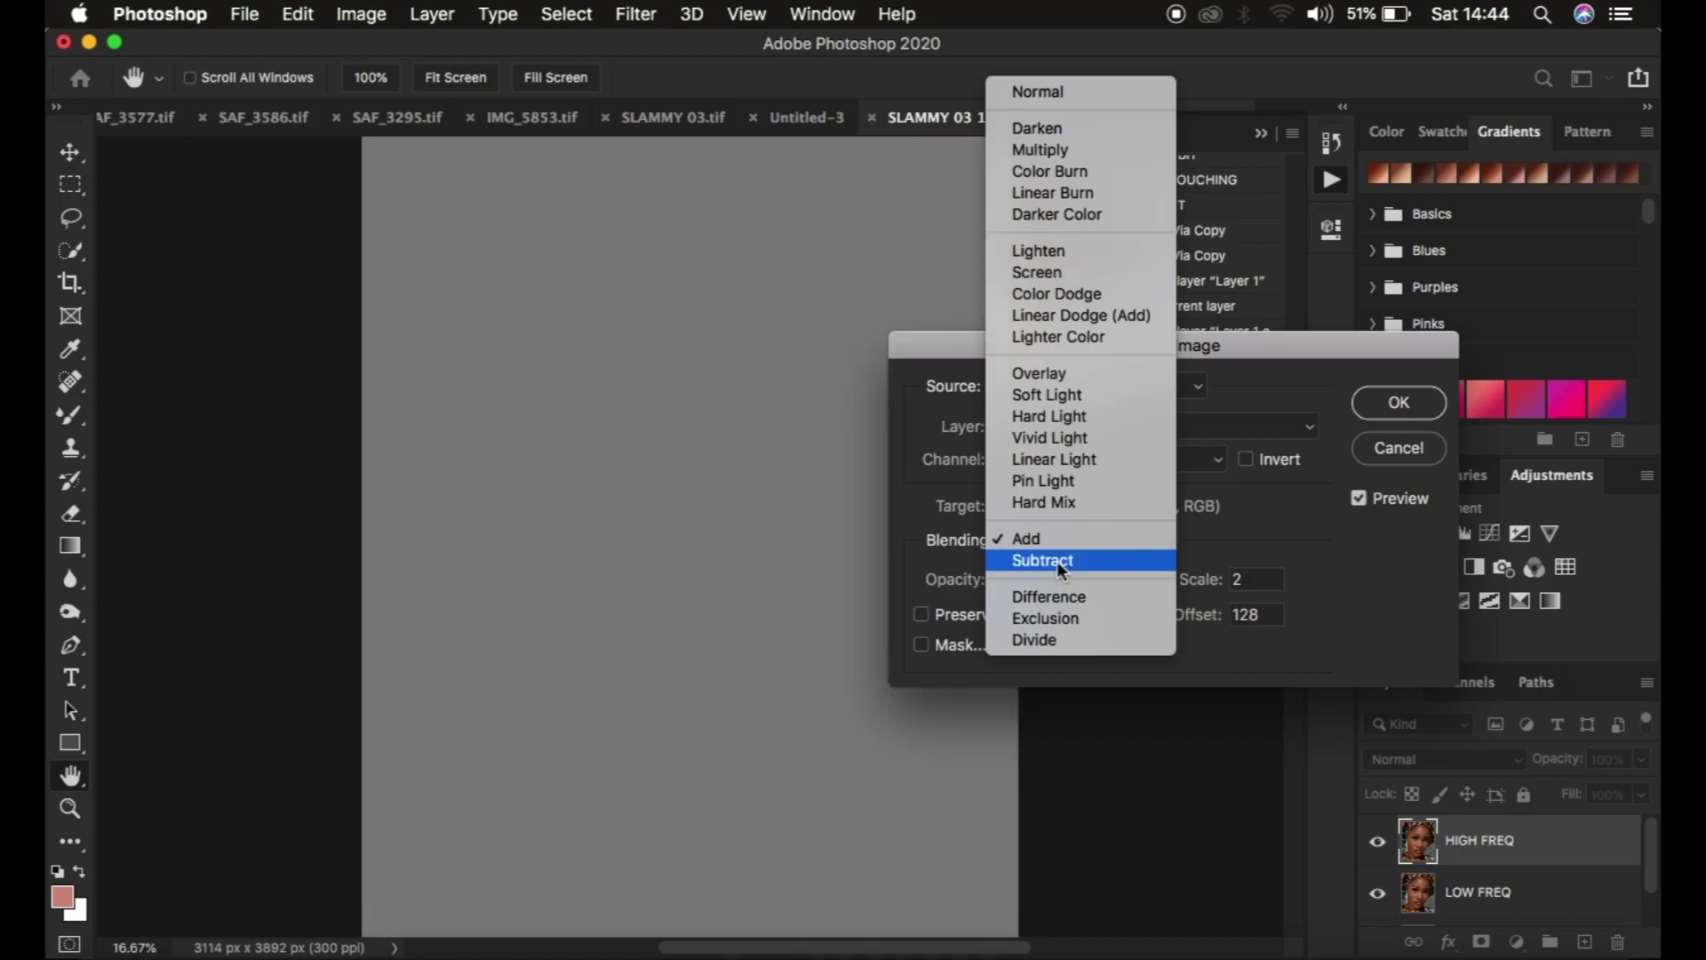
{"action": "left_click", "coordinate": [1058, 562]}
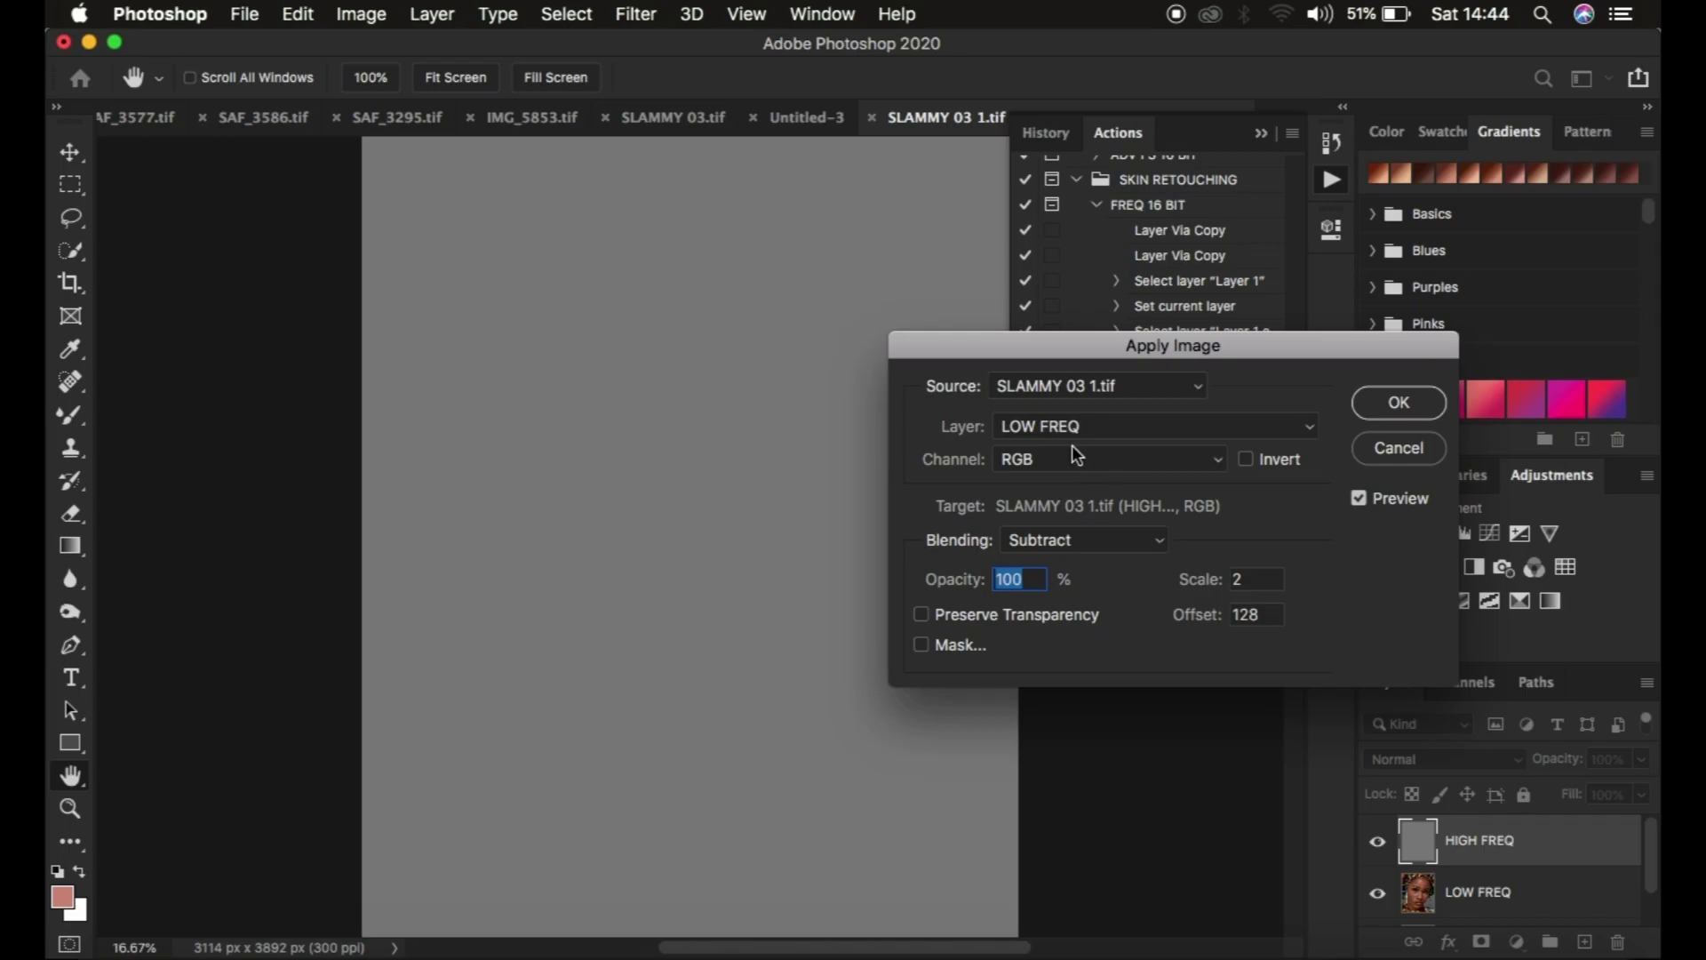
{"action": "left_click", "coordinate": [1086, 541]}
{"action": "left_click", "coordinate": [1058, 517]}
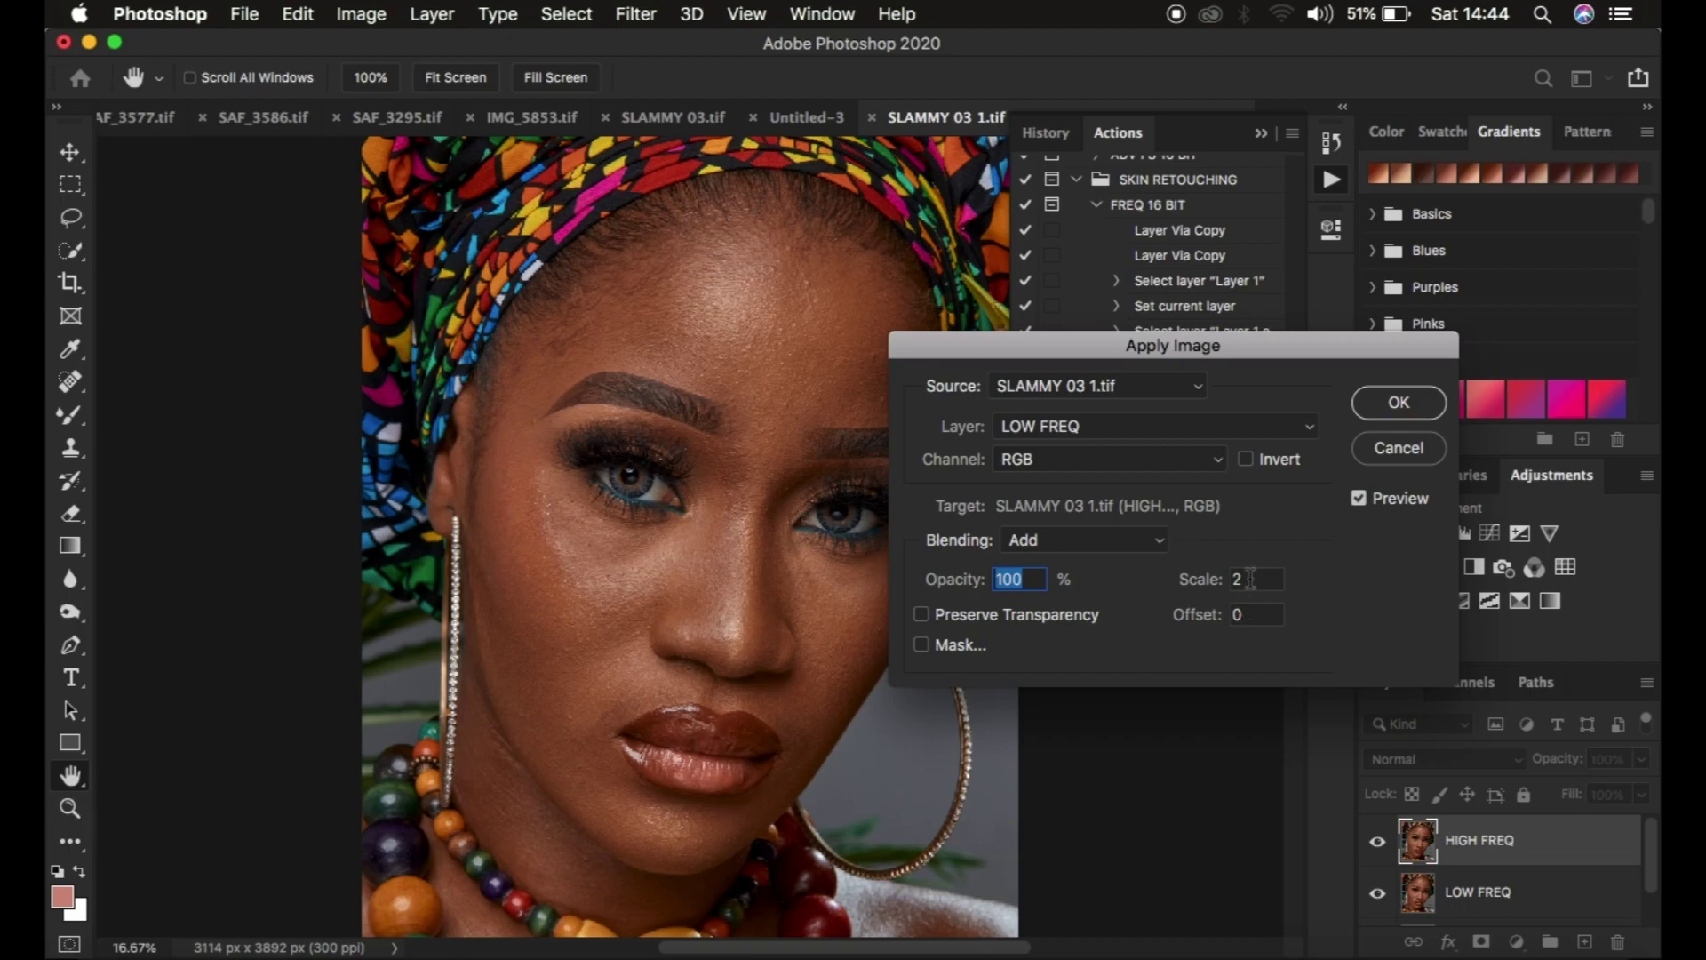
Apply the inverted LOW FREQ image to HIGH FREQ and set that layer's blend mode to Linear Light.
{"action": "left_click", "coordinate": [1246, 459]}
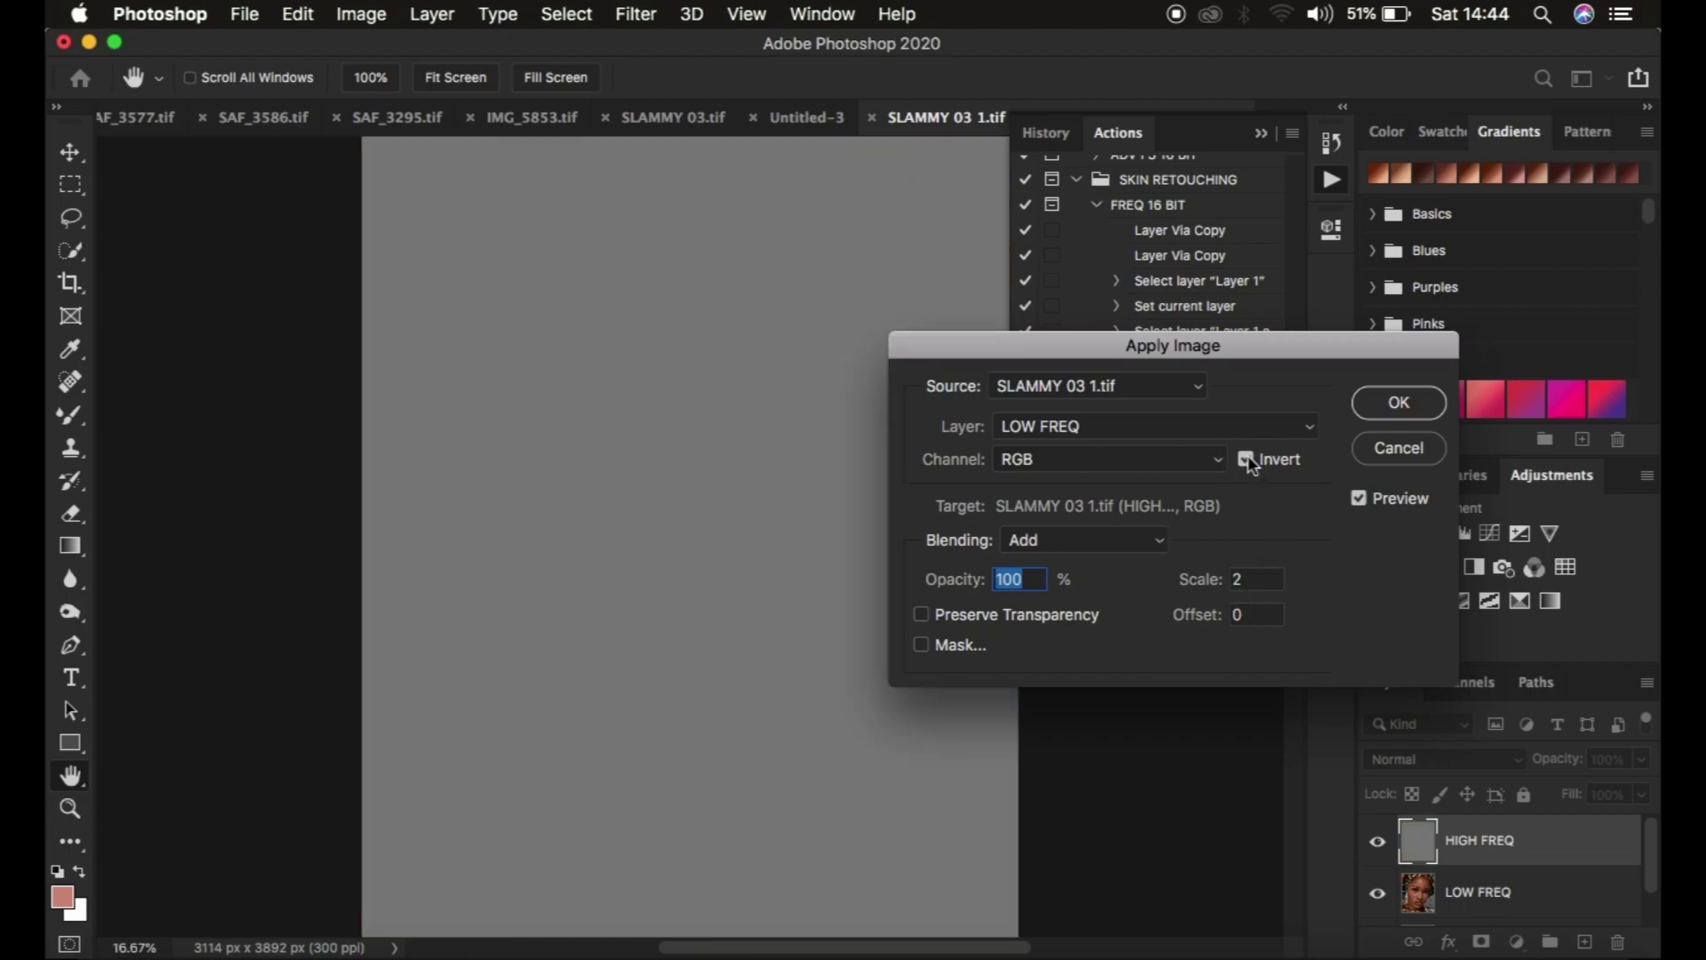
{"action": "left_click", "coordinate": [1386, 405]}
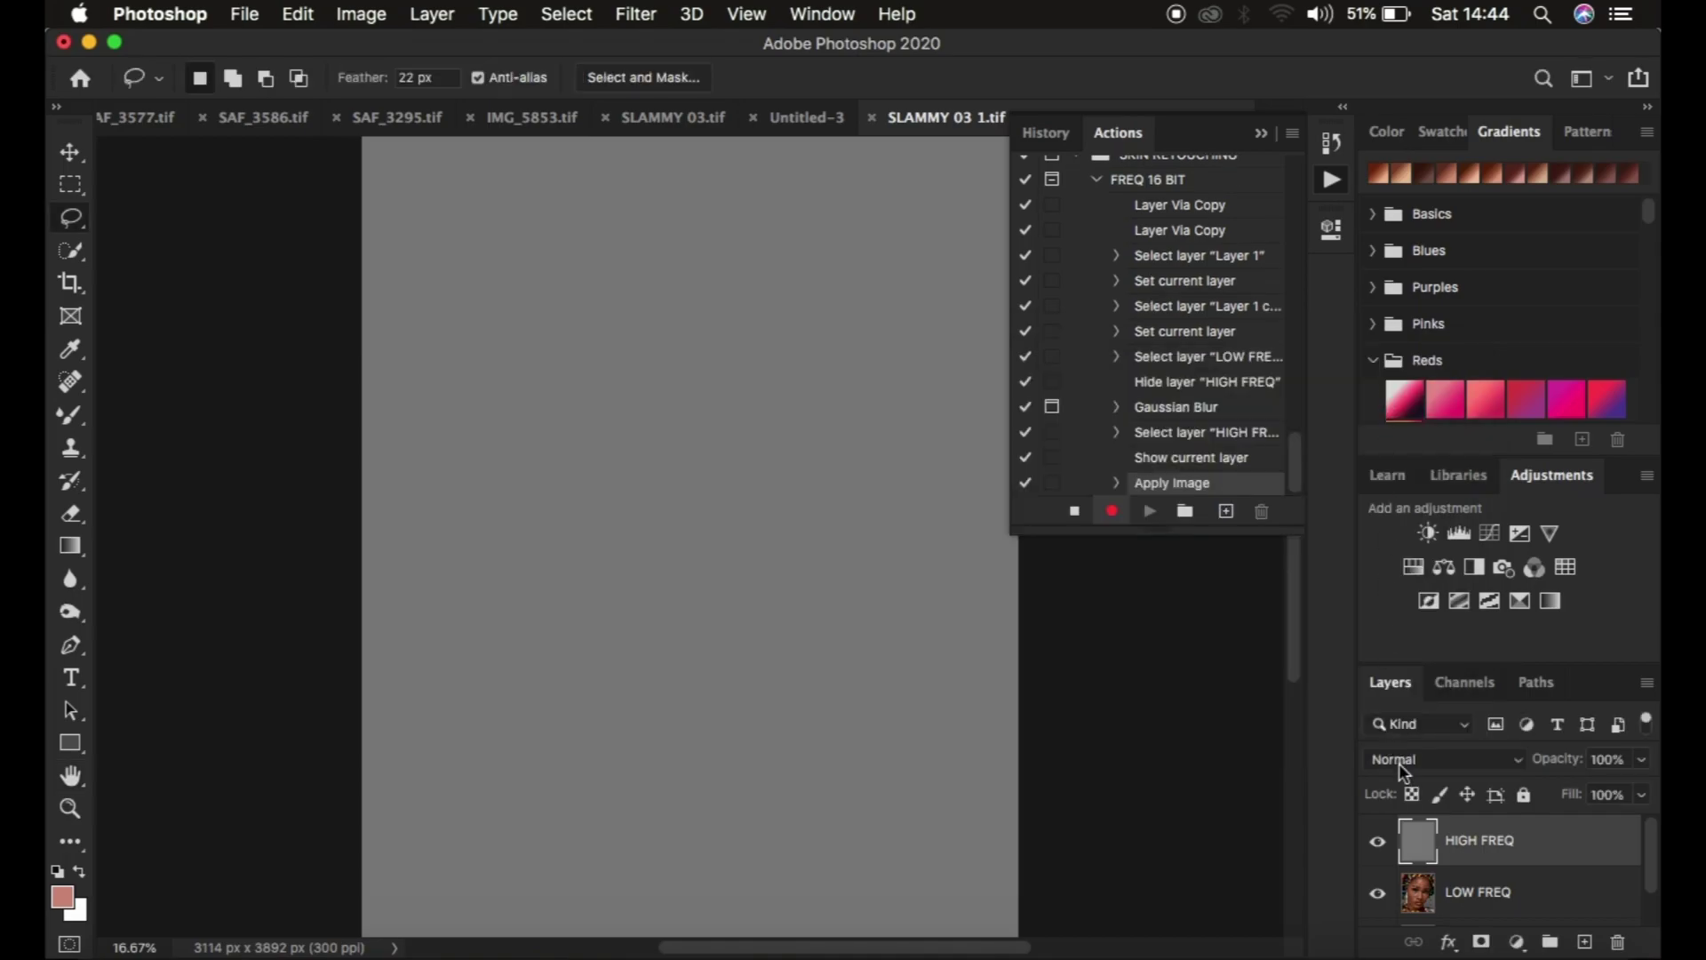
{"action": "left_click", "coordinate": [1415, 756]}
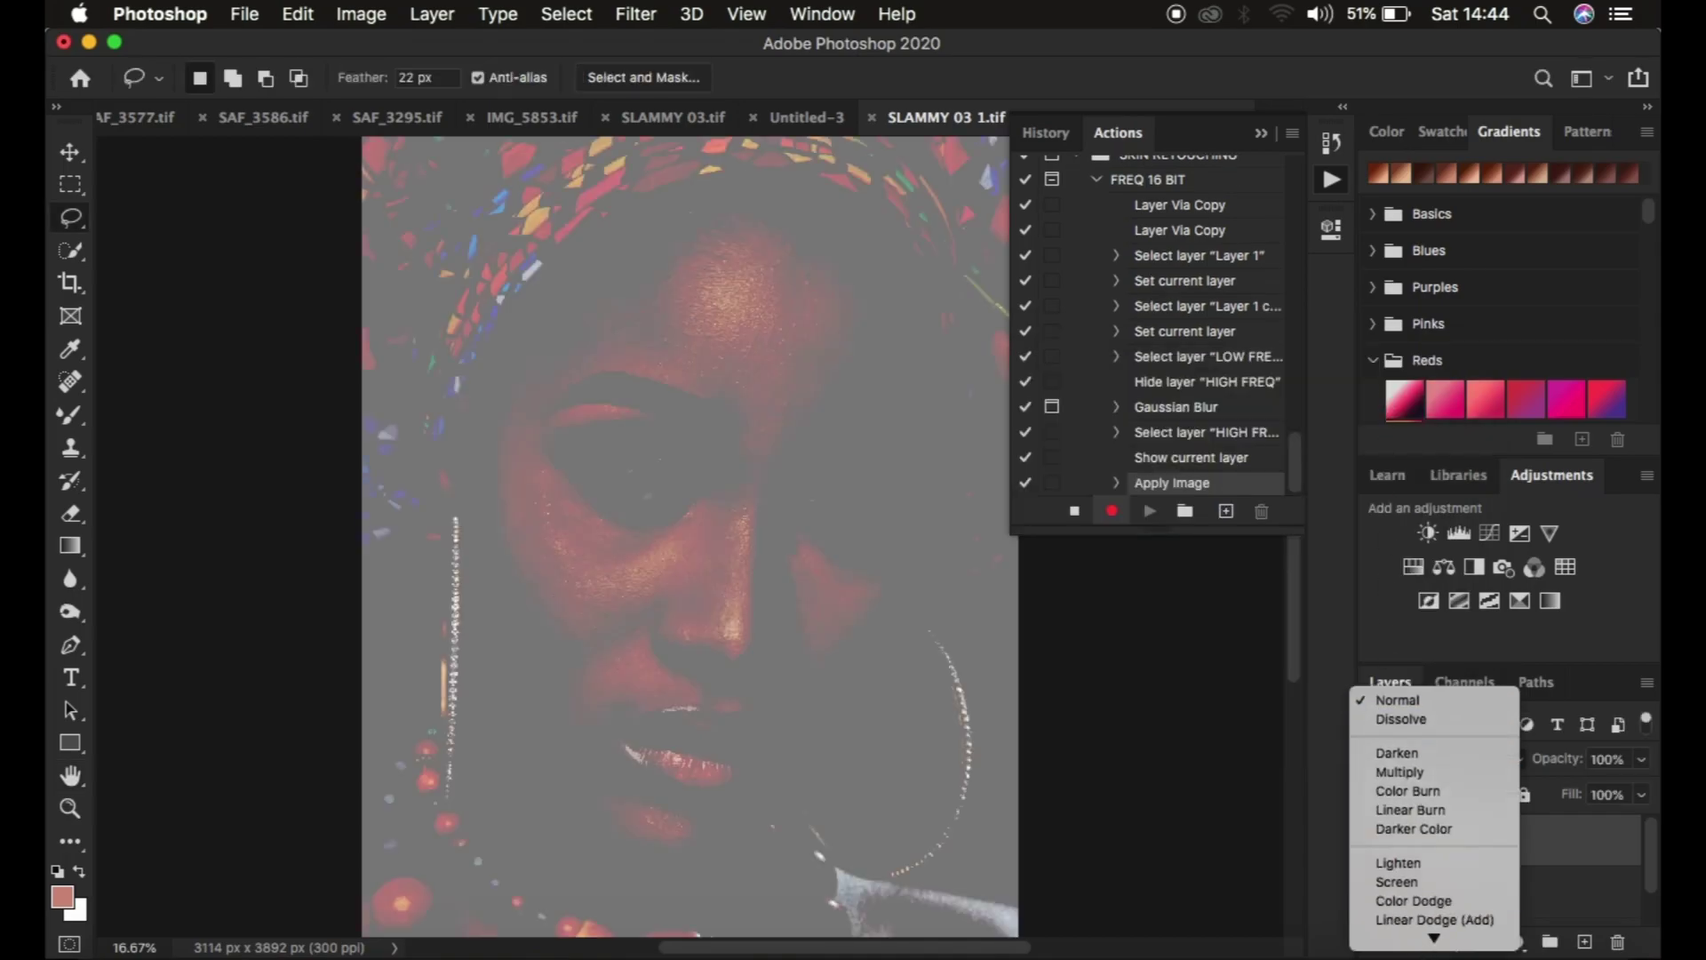
{"action": "scroll", "coordinate": [1431, 871], "scroll_direction": "down", "scroll_amount": 4}
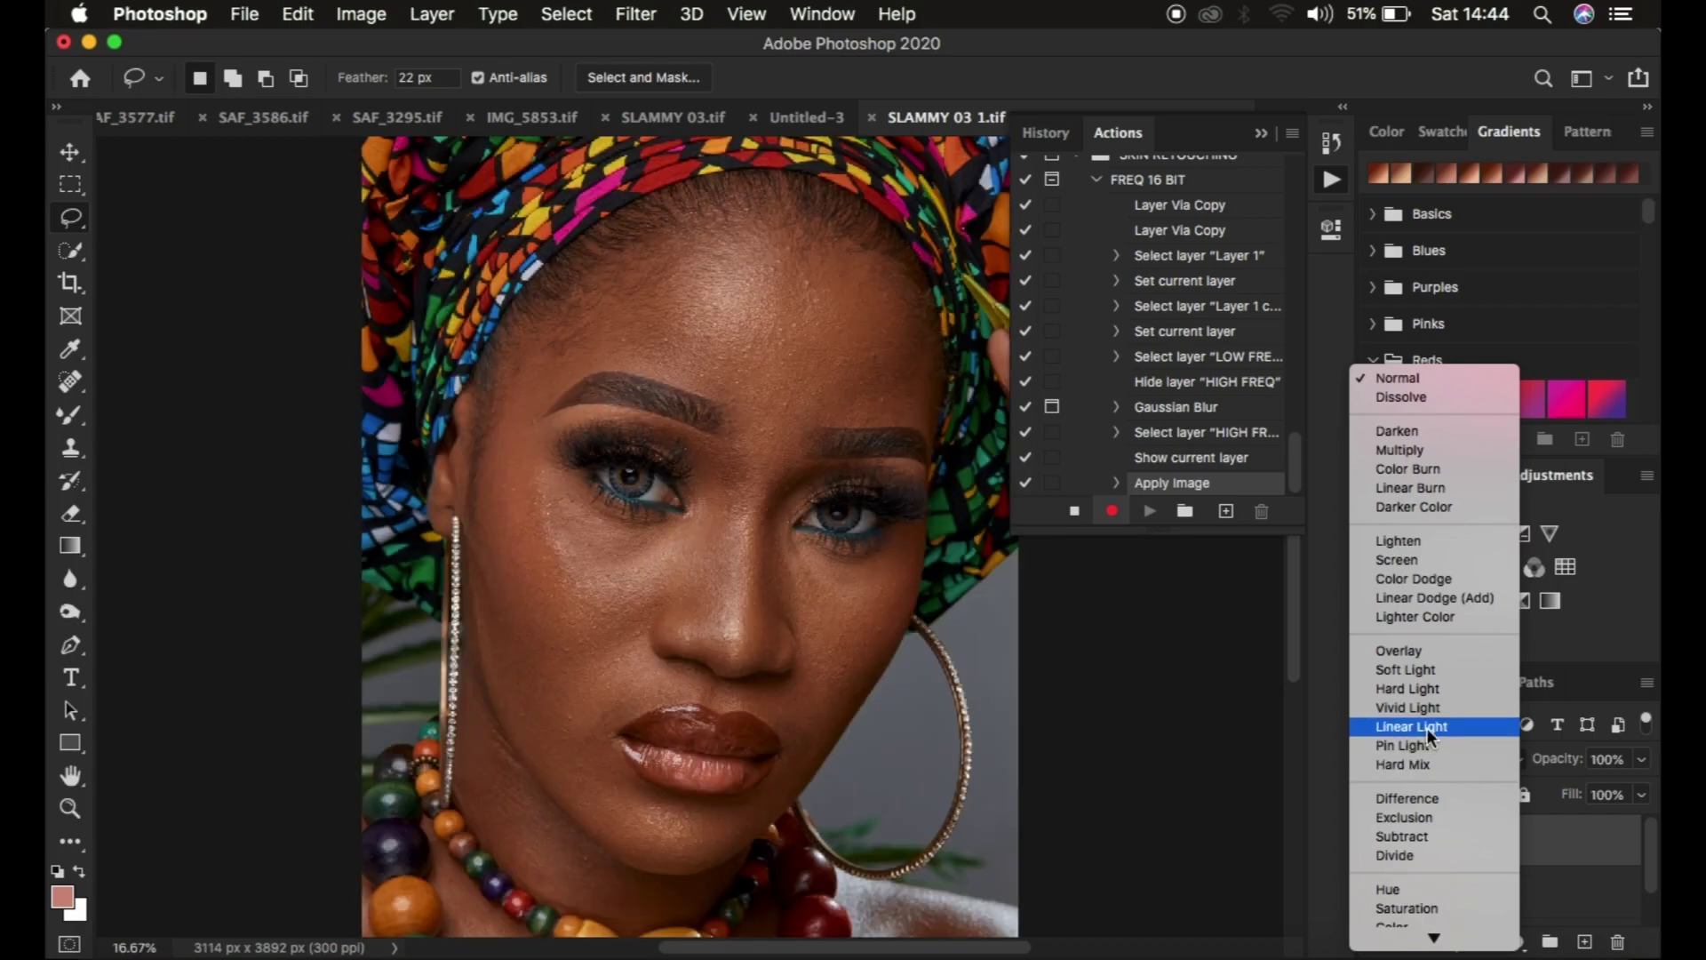
{"action": "left_click", "coordinate": [1426, 727]}
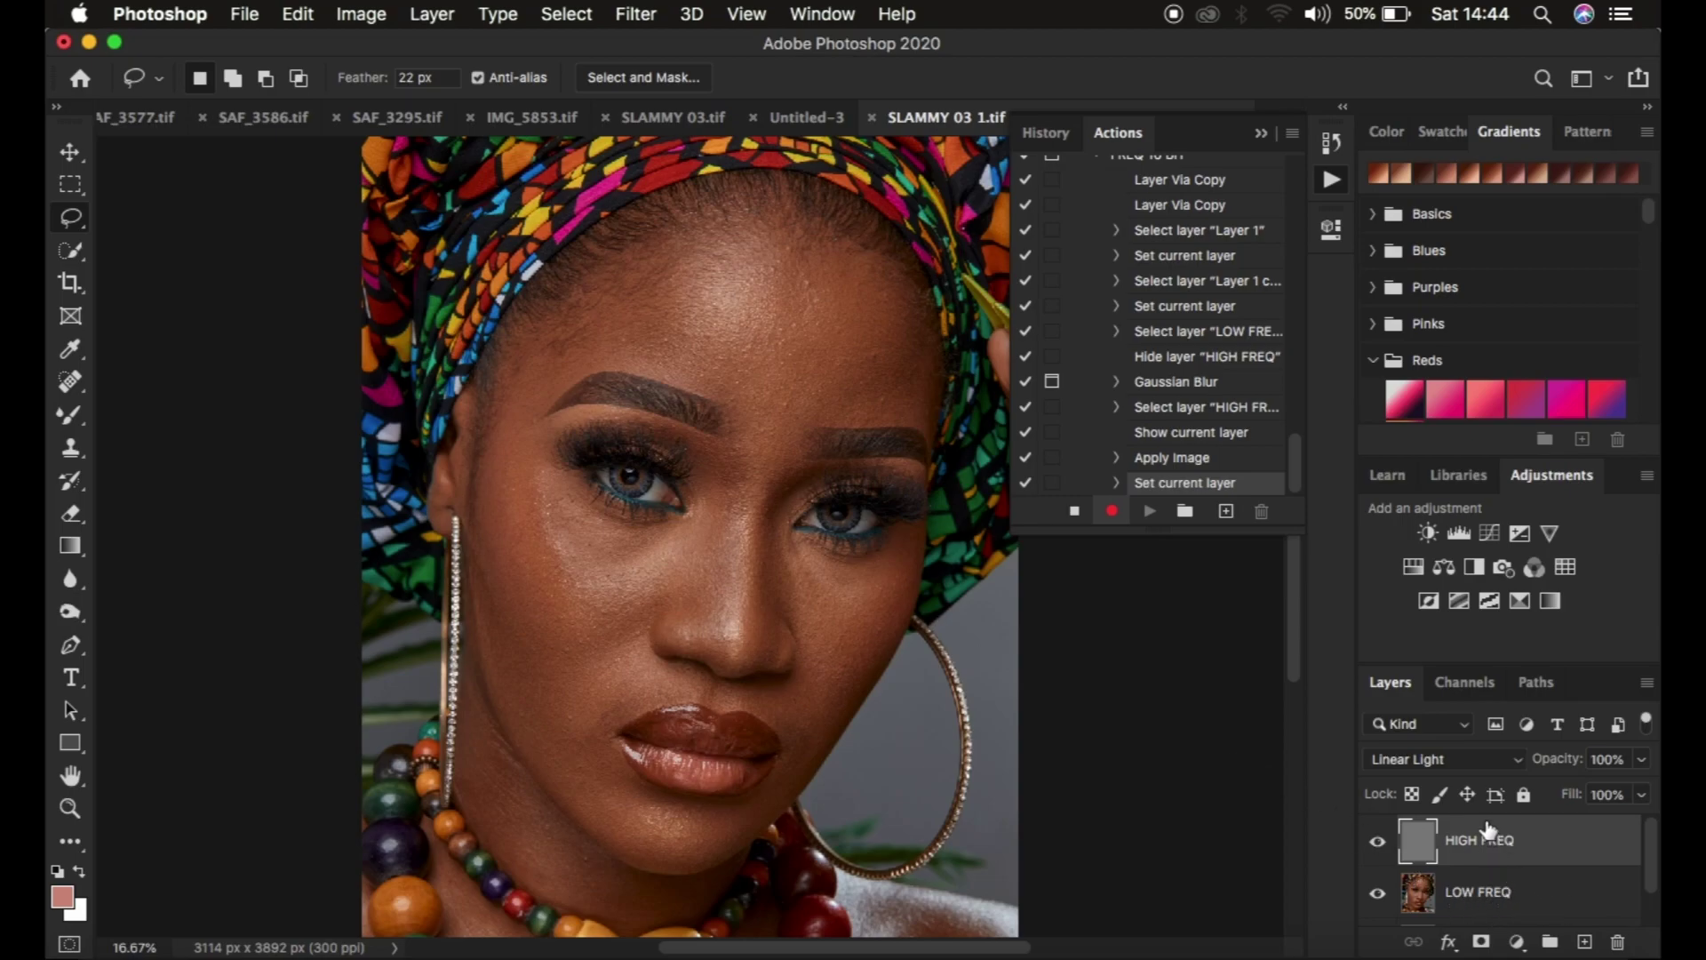
Add an empty layer above LOW FREQ and group it with the HIGH FREQ and LOW FREQ layers.
{"action": "left_click", "coordinate": [1511, 892]}
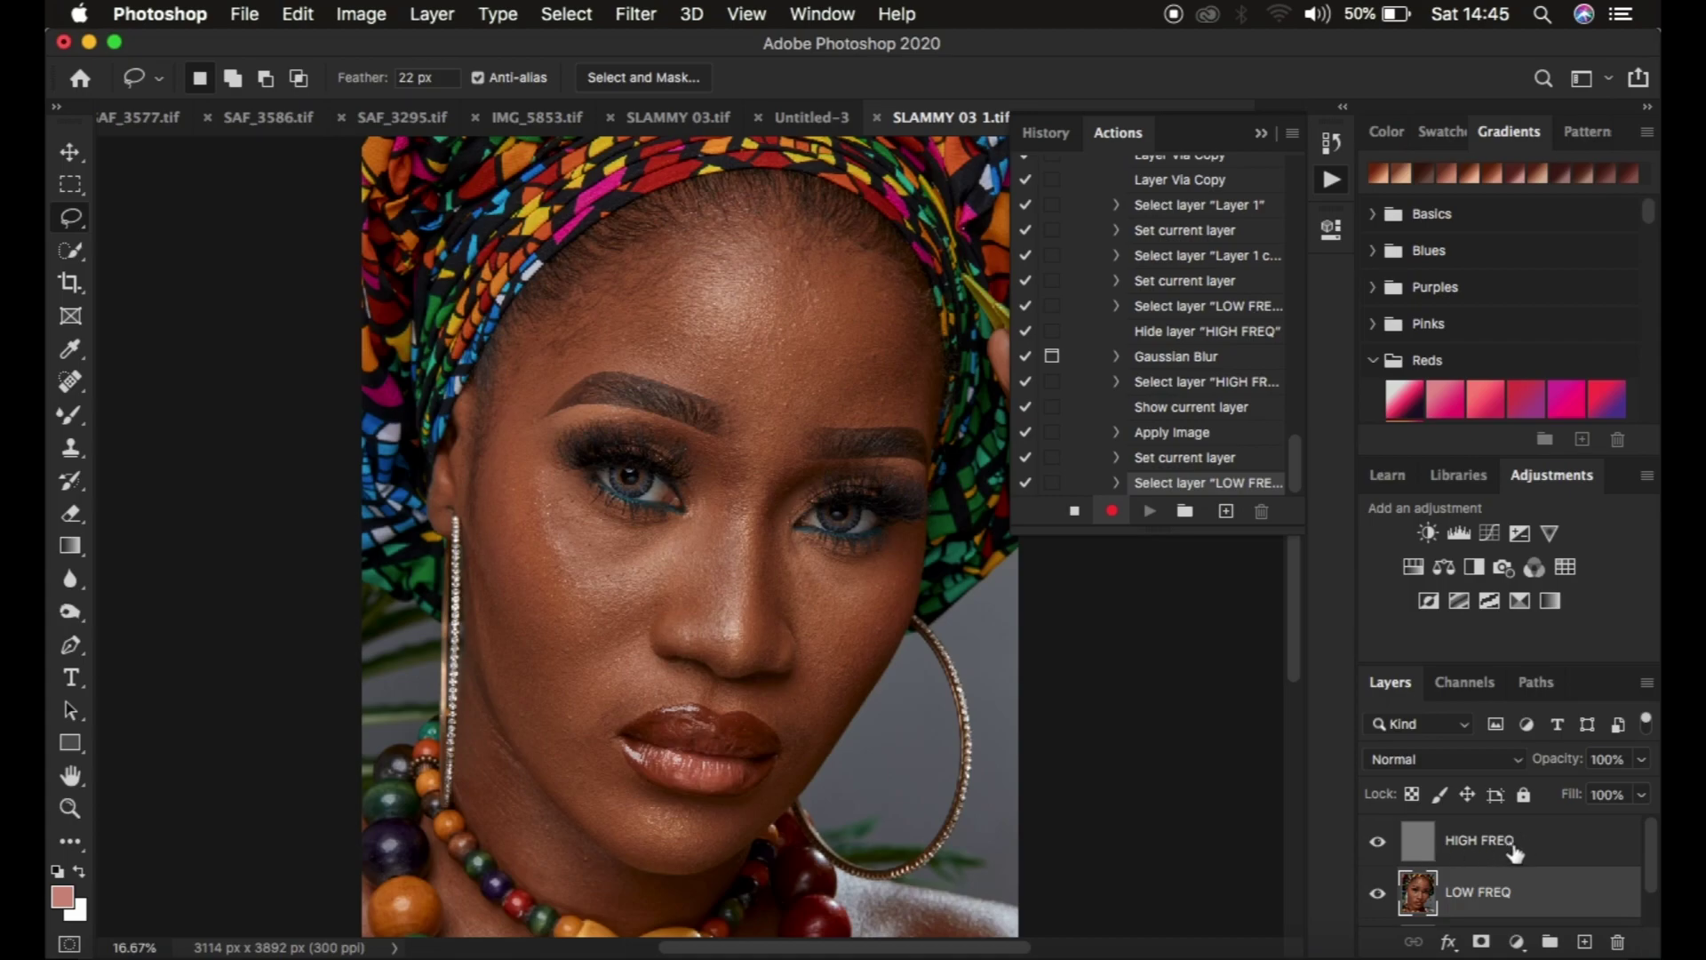
{"action": "left_click", "coordinate": [1582, 942]}
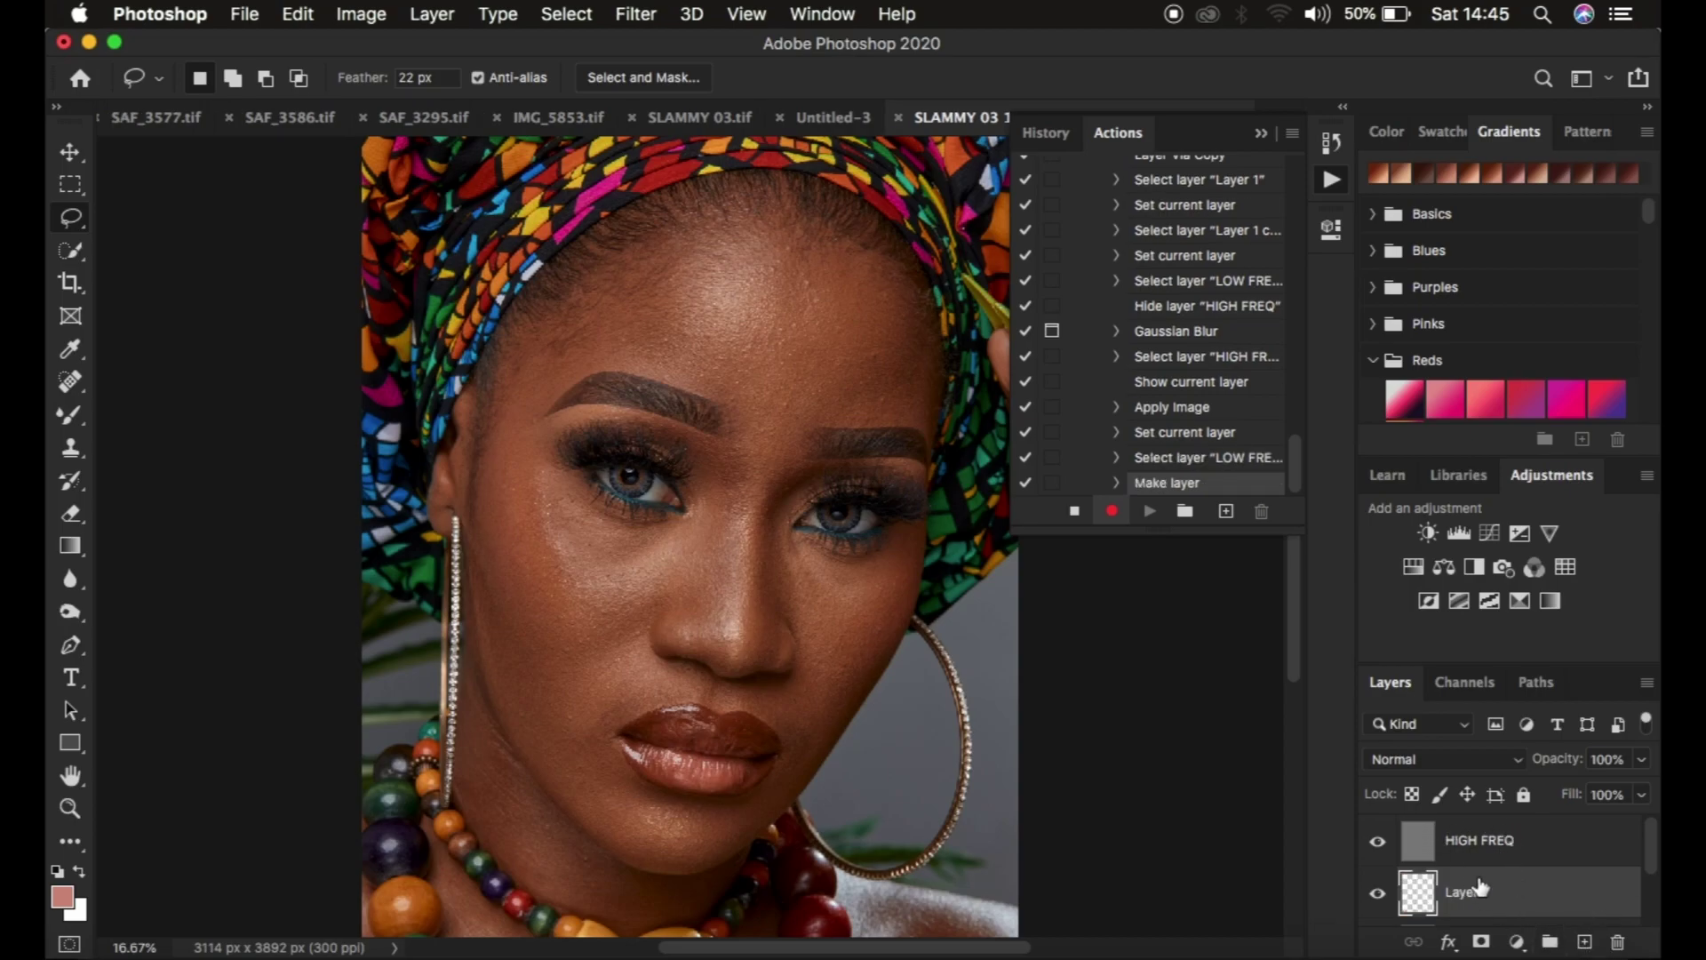
{"action": "left_click", "coordinate": [1560, 857]}
{"action": "scroll", "coordinate": [1551, 857], "scroll_direction": "down", "scroll_amount": 3}
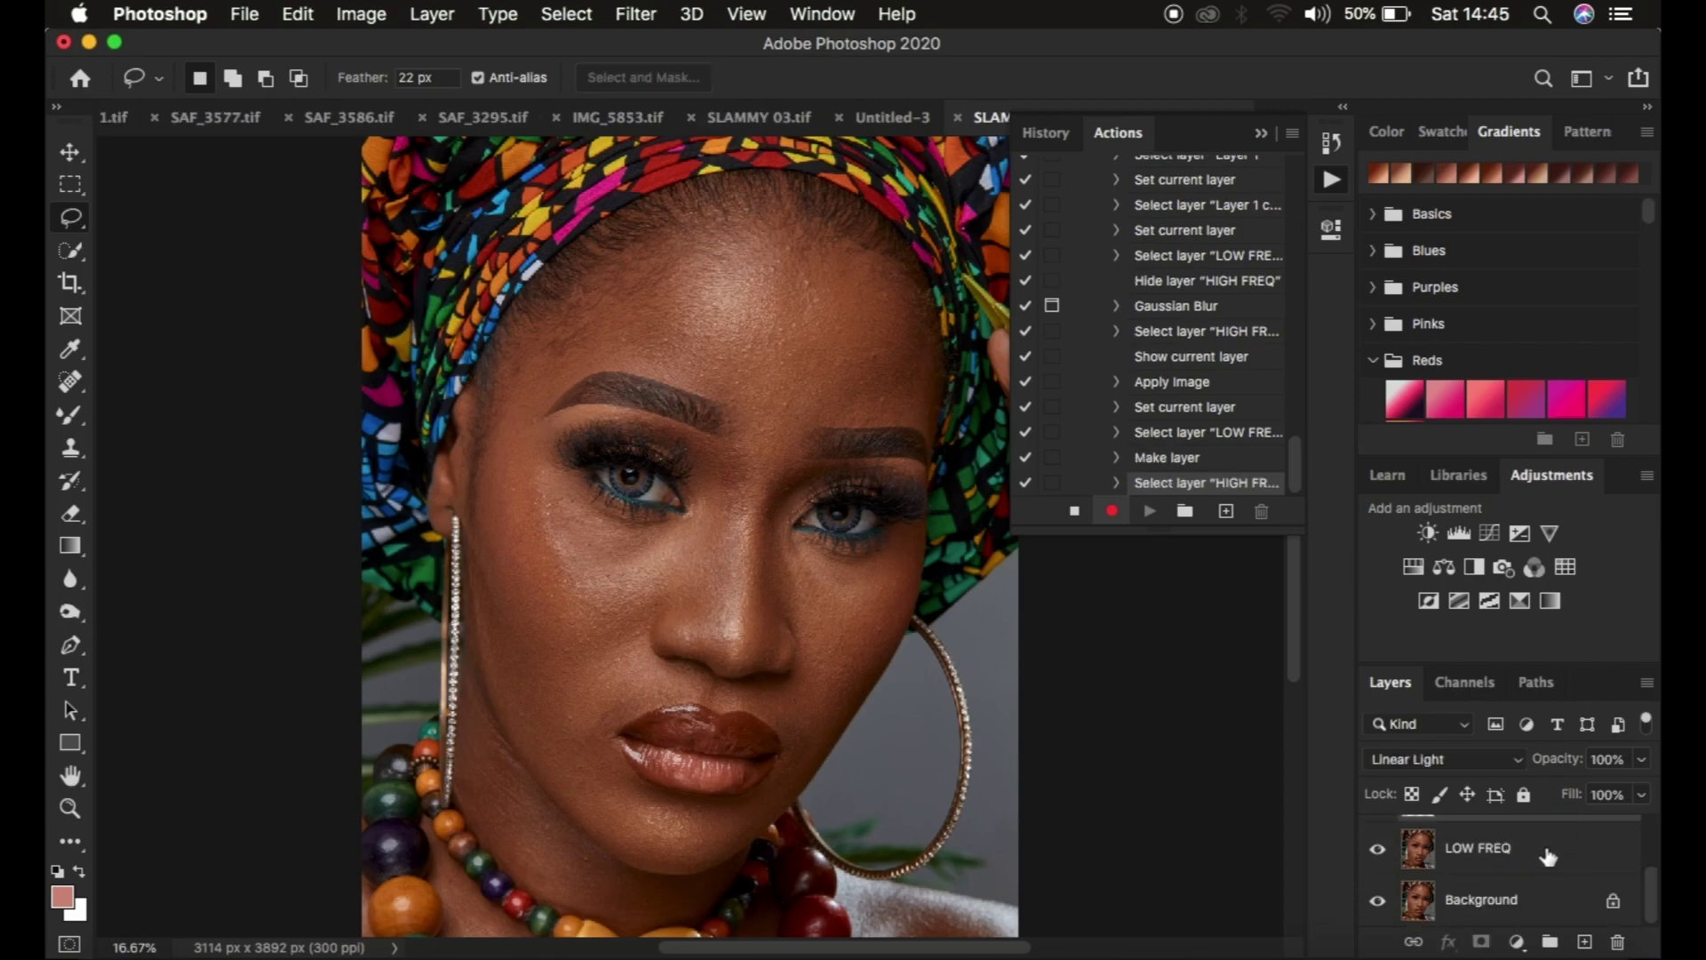
{"action": "left_click", "coordinate": [1548, 855]}
{"action": "scroll", "coordinate": [1548, 855], "scroll_direction": "up", "scroll_amount": 3}
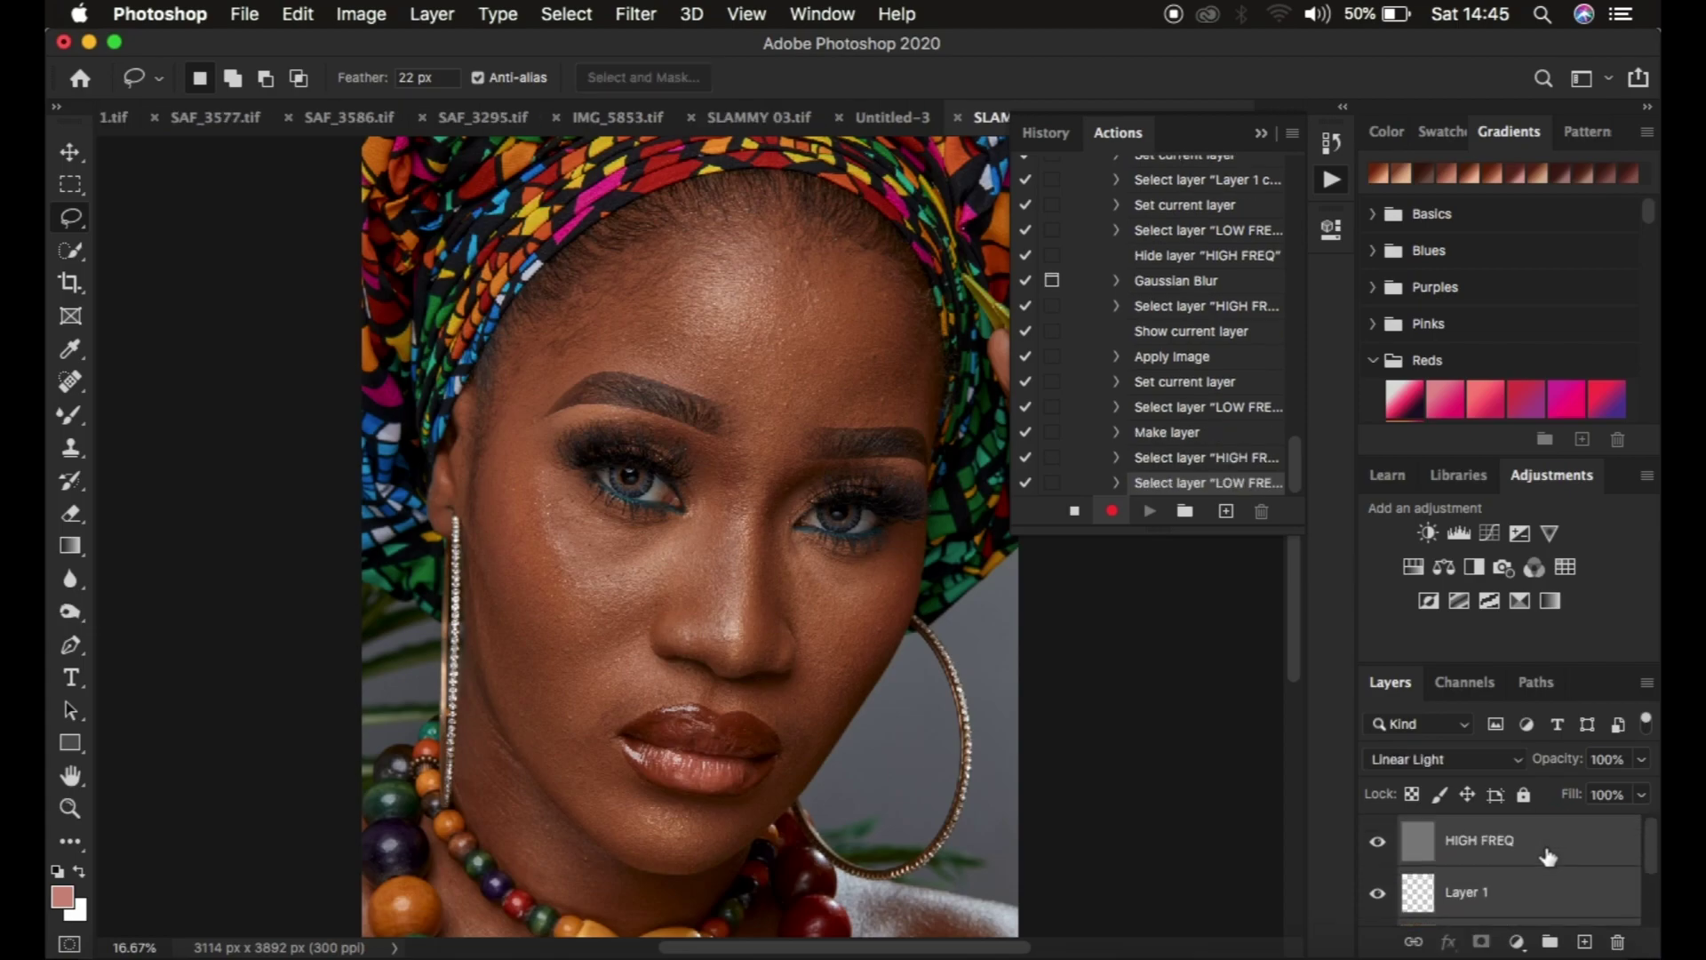
{"action": "key", "text": "super+g"}
Rename the new layer group as FREQ SEP 16 BIT.
{"action": "double_click", "coordinate": [1468, 830]}
{"action": "type", "text": "FREQ SEP 16 BIT"}
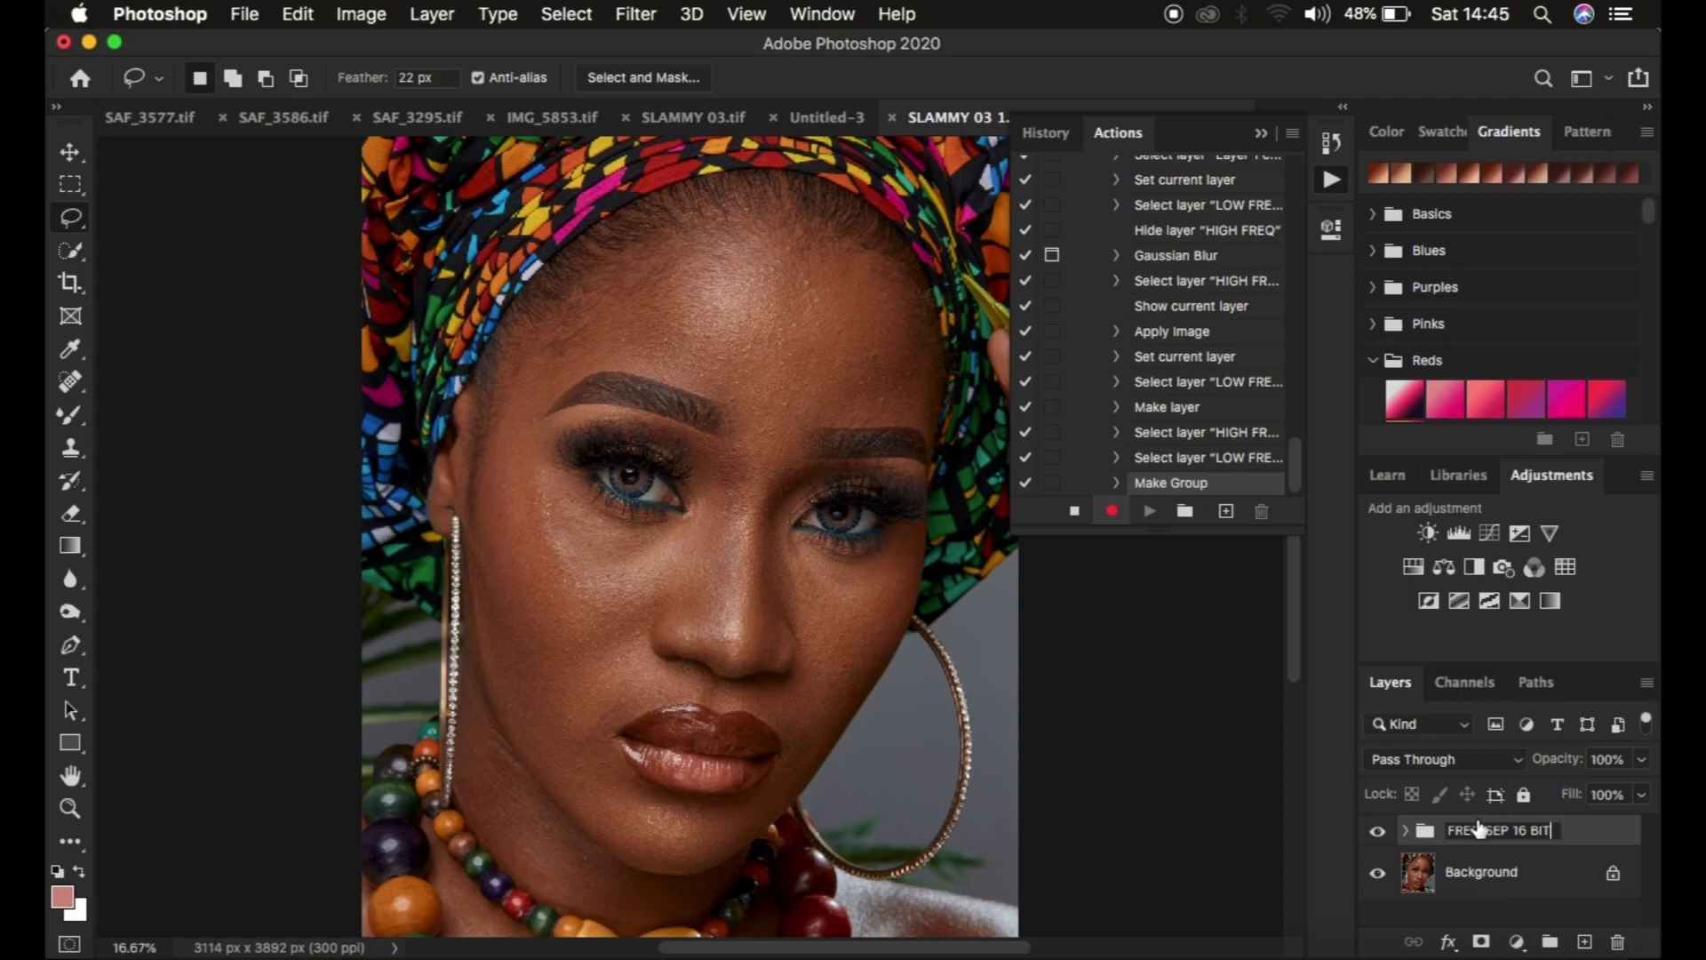
{"action": "key", "text": "Return"}
Expand the FREQ SEP 16 BIT group, make LOW FREQ the active layer and activate the Mixer Brush tool.
{"action": "left_click", "coordinate": [1405, 830]}
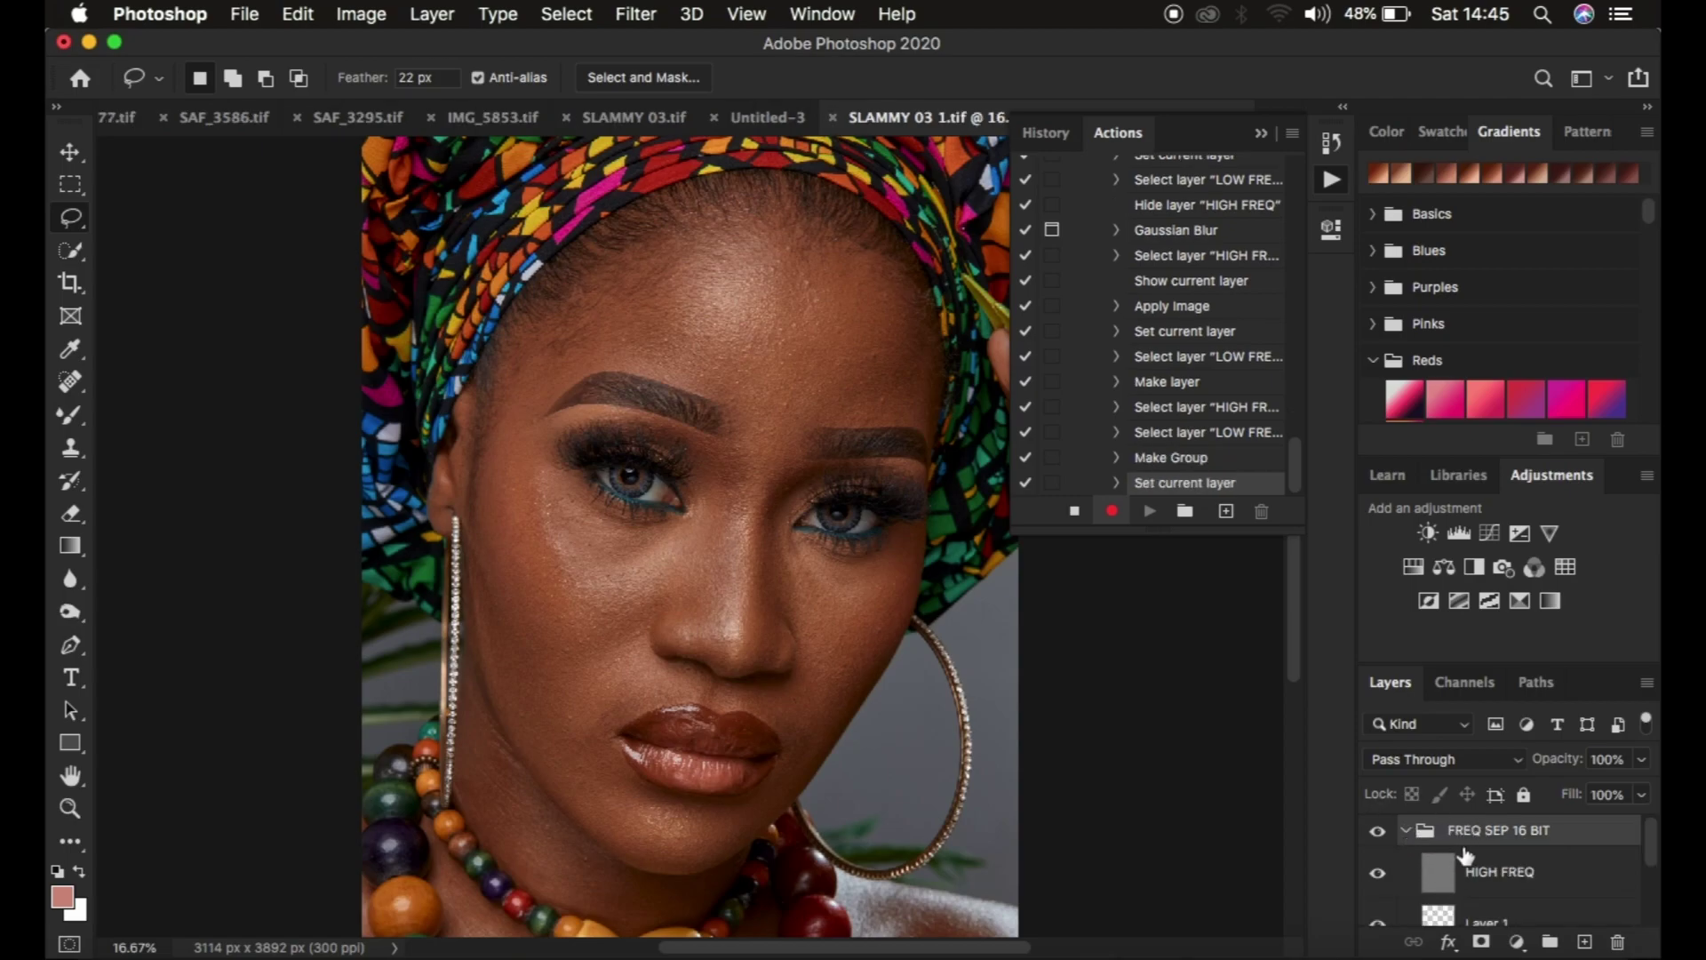
{"action": "scroll", "coordinate": [1555, 920], "scroll_direction": "down", "scroll_amount": 3}
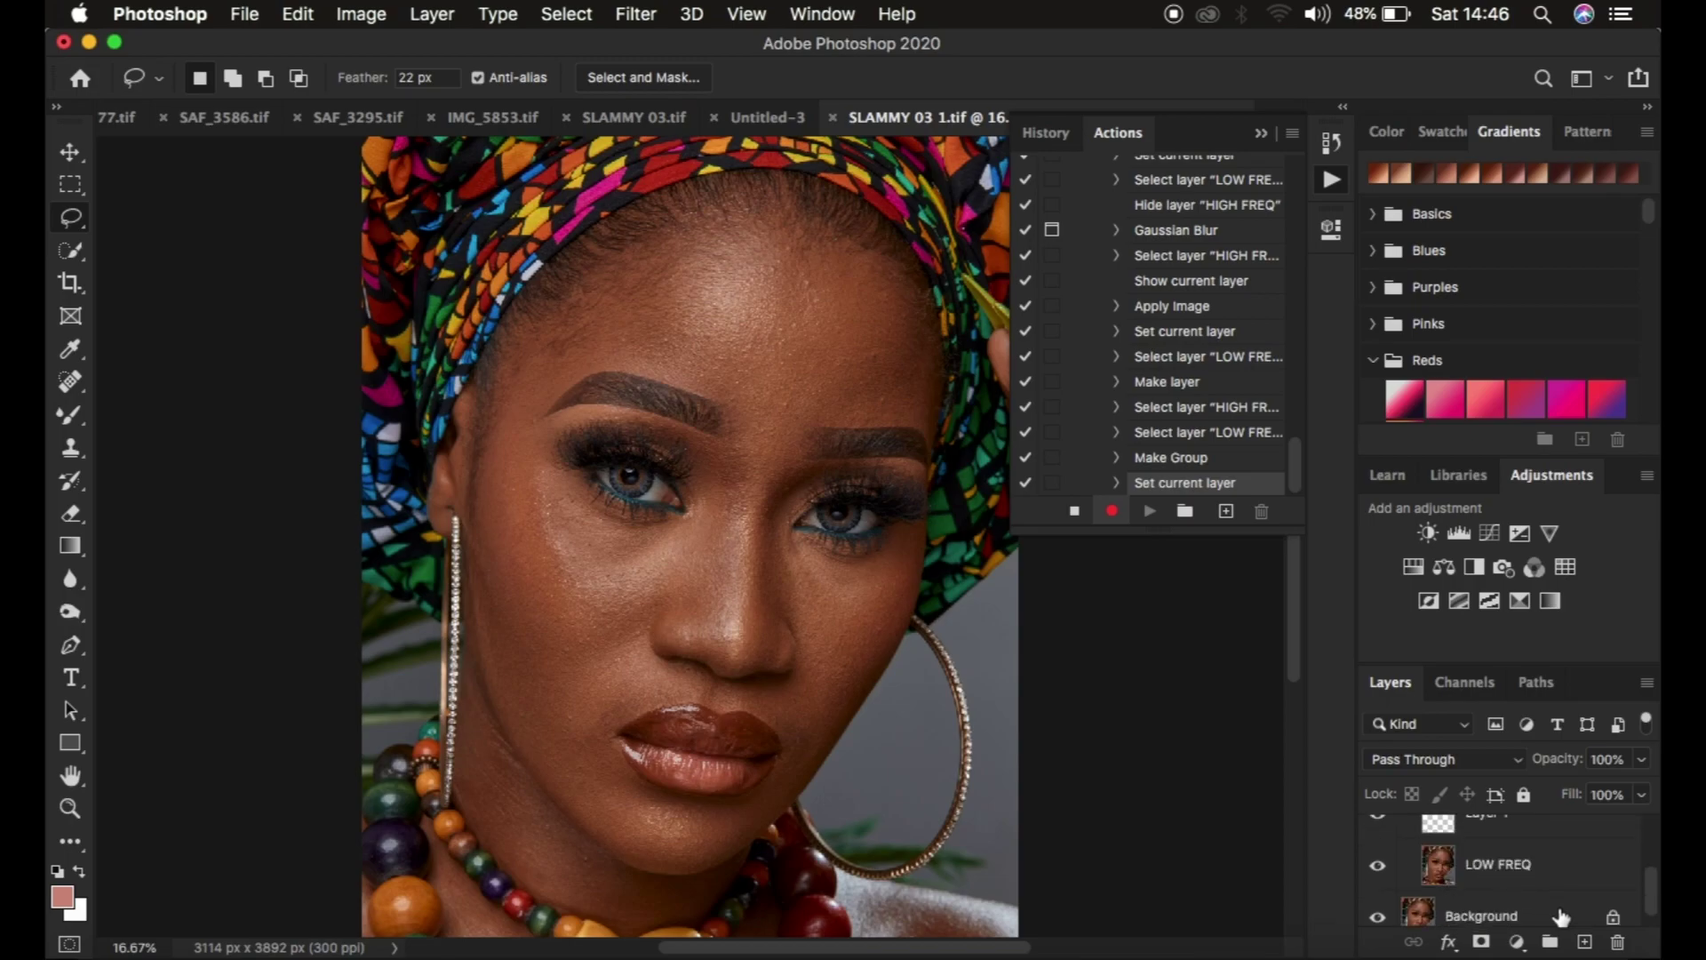
{"action": "left_click", "coordinate": [1514, 882]}
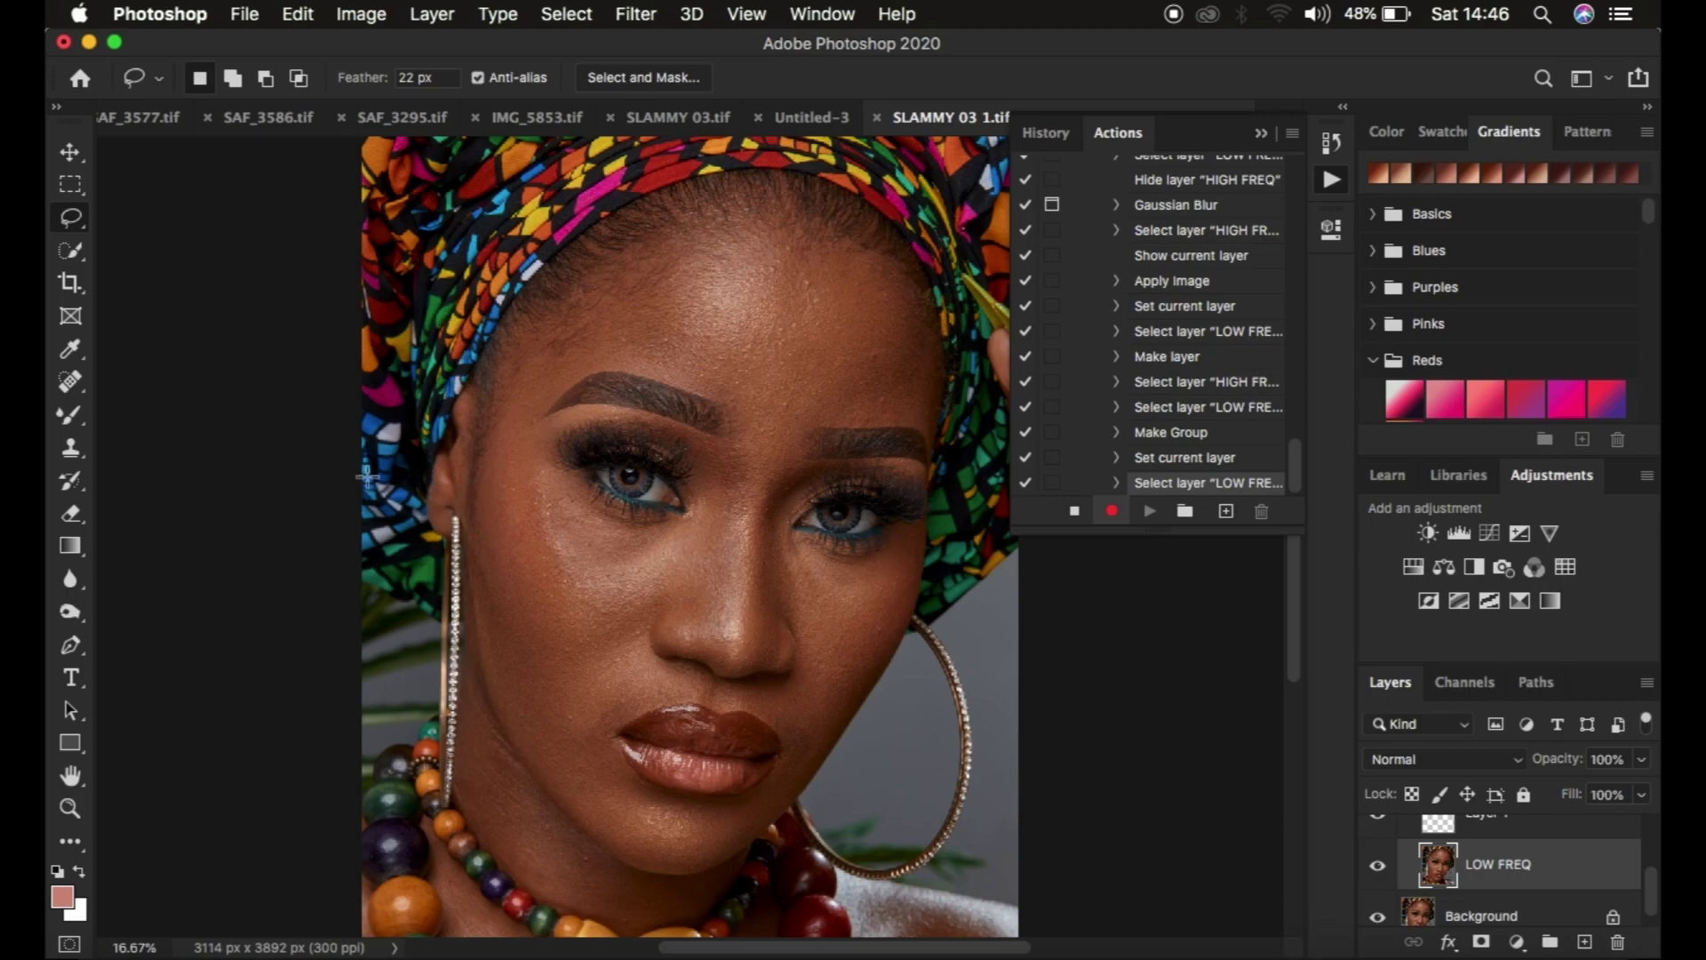
{"action": "left_click", "coordinate": [70, 416]}
{"action": "right_click", "coordinate": [70, 419]}
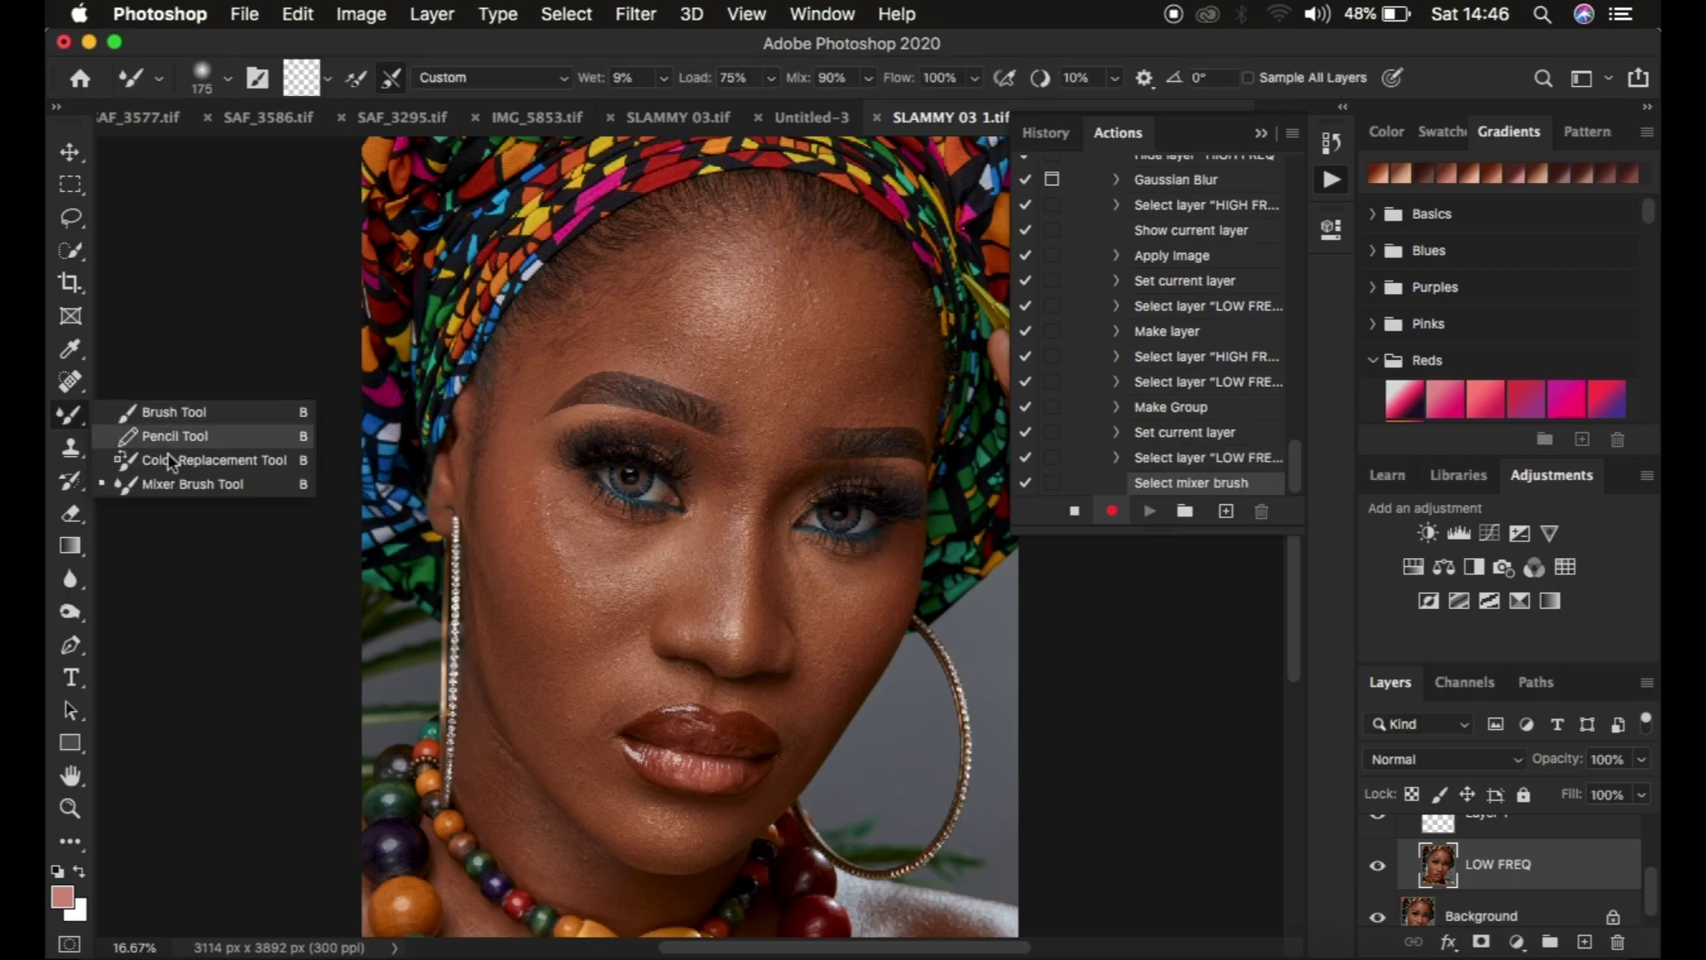
{"action": "left_click", "coordinate": [162, 483]}
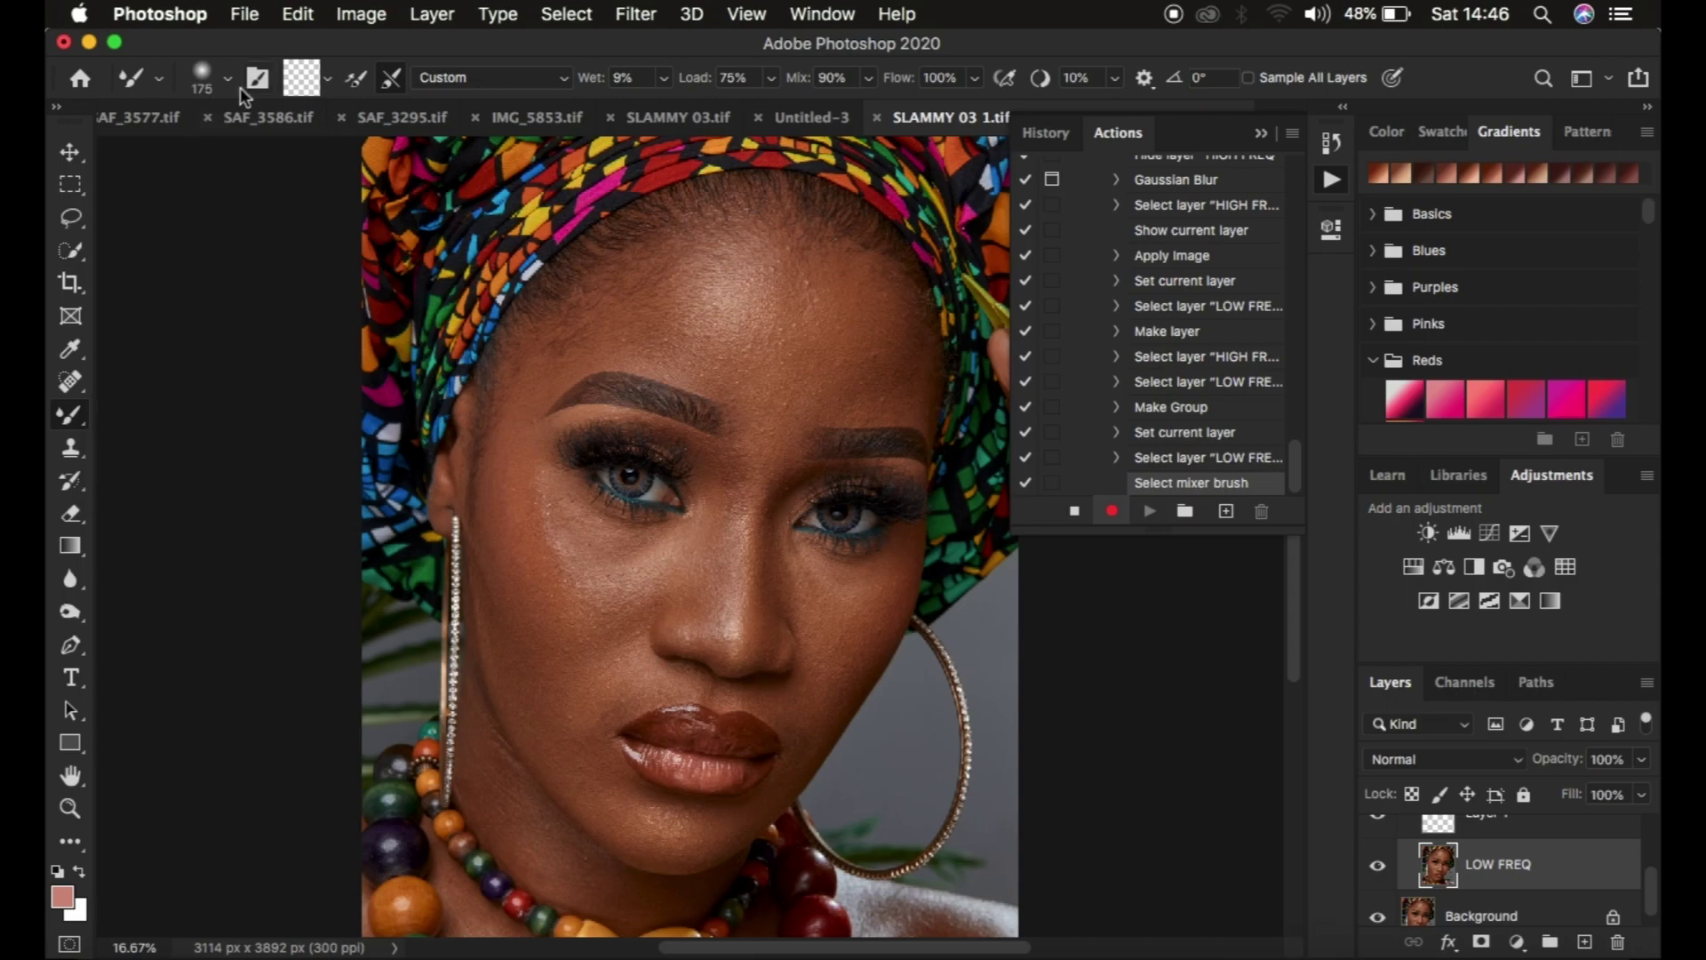
{"action": "left_click", "coordinate": [224, 79]}
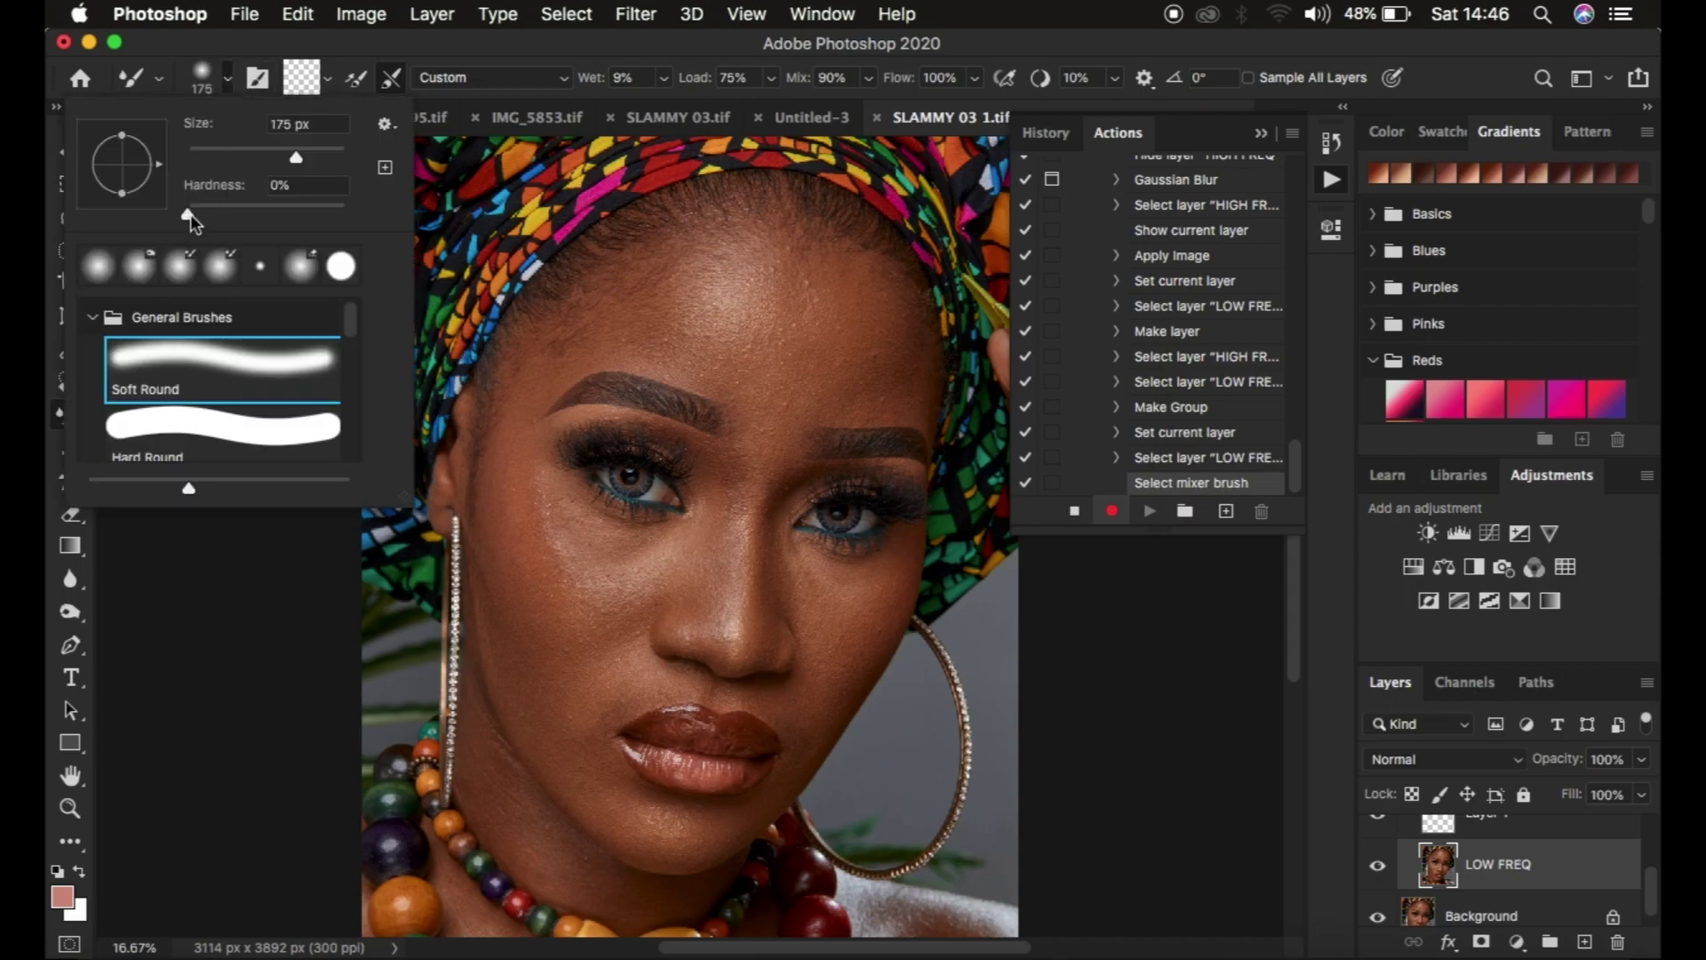
{"action": "left_click", "coordinate": [228, 79]}
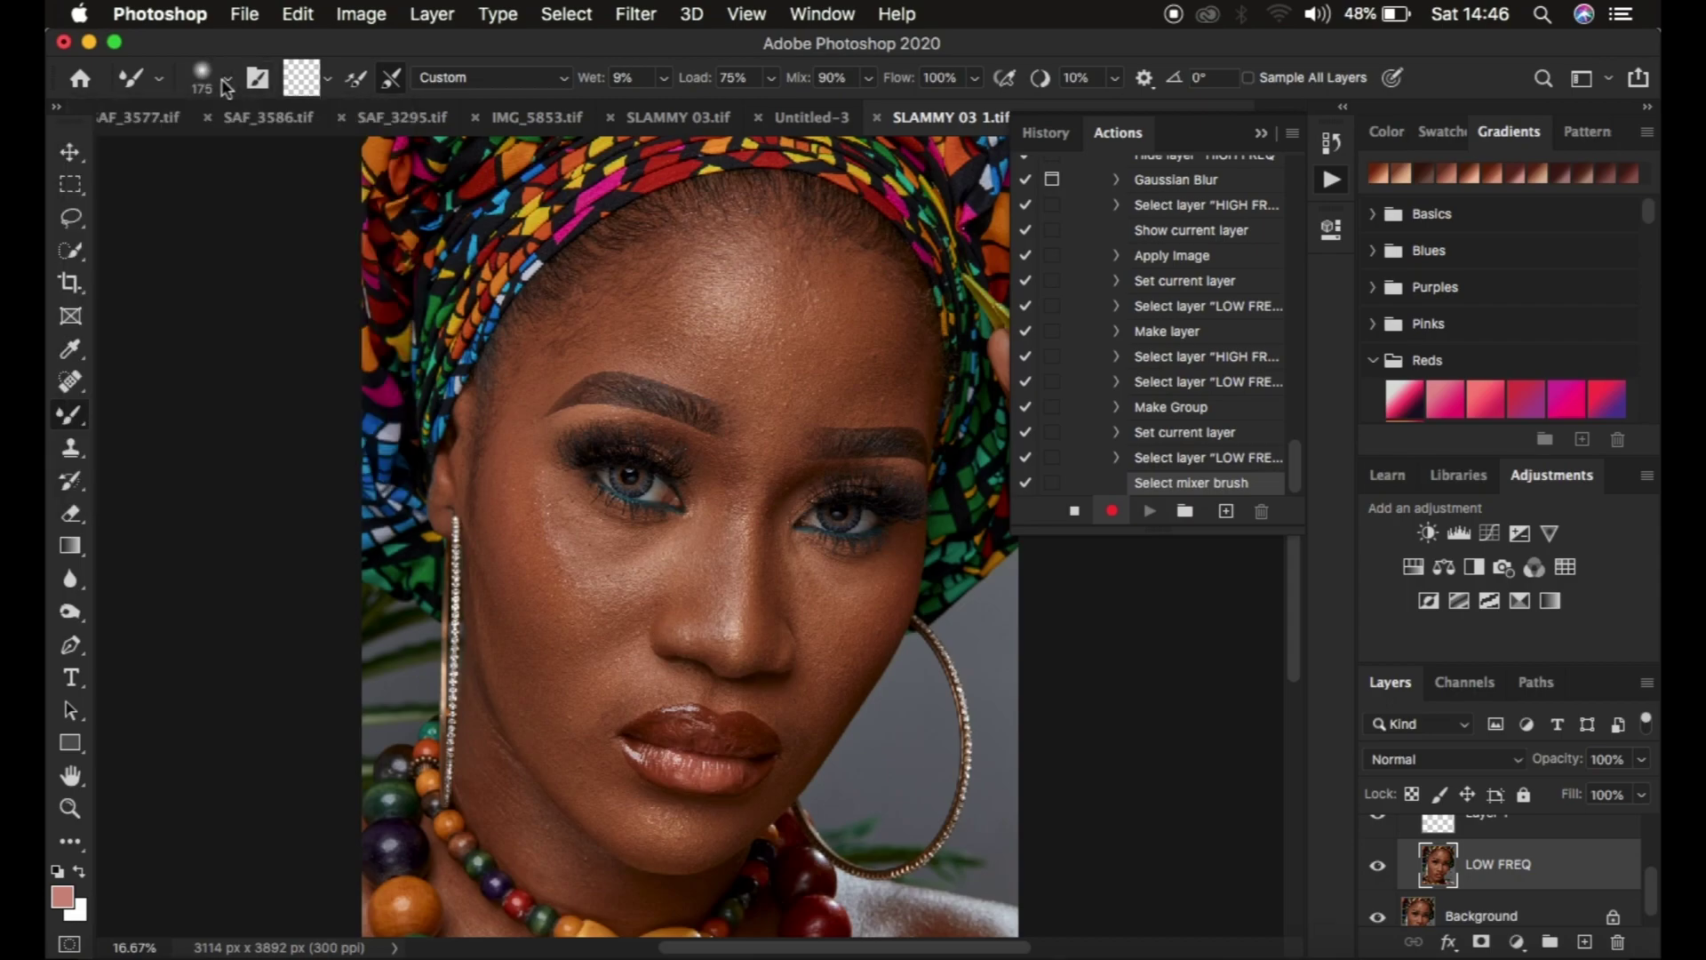
{"action": "left_click", "coordinate": [325, 80]}
{"action": "left_click", "coordinate": [336, 124]}
Stop recording the action and delete the FREQ SEP 16 BIT group with its layers, leaving only Background.
{"action": "left_click", "coordinate": [1075, 513]}
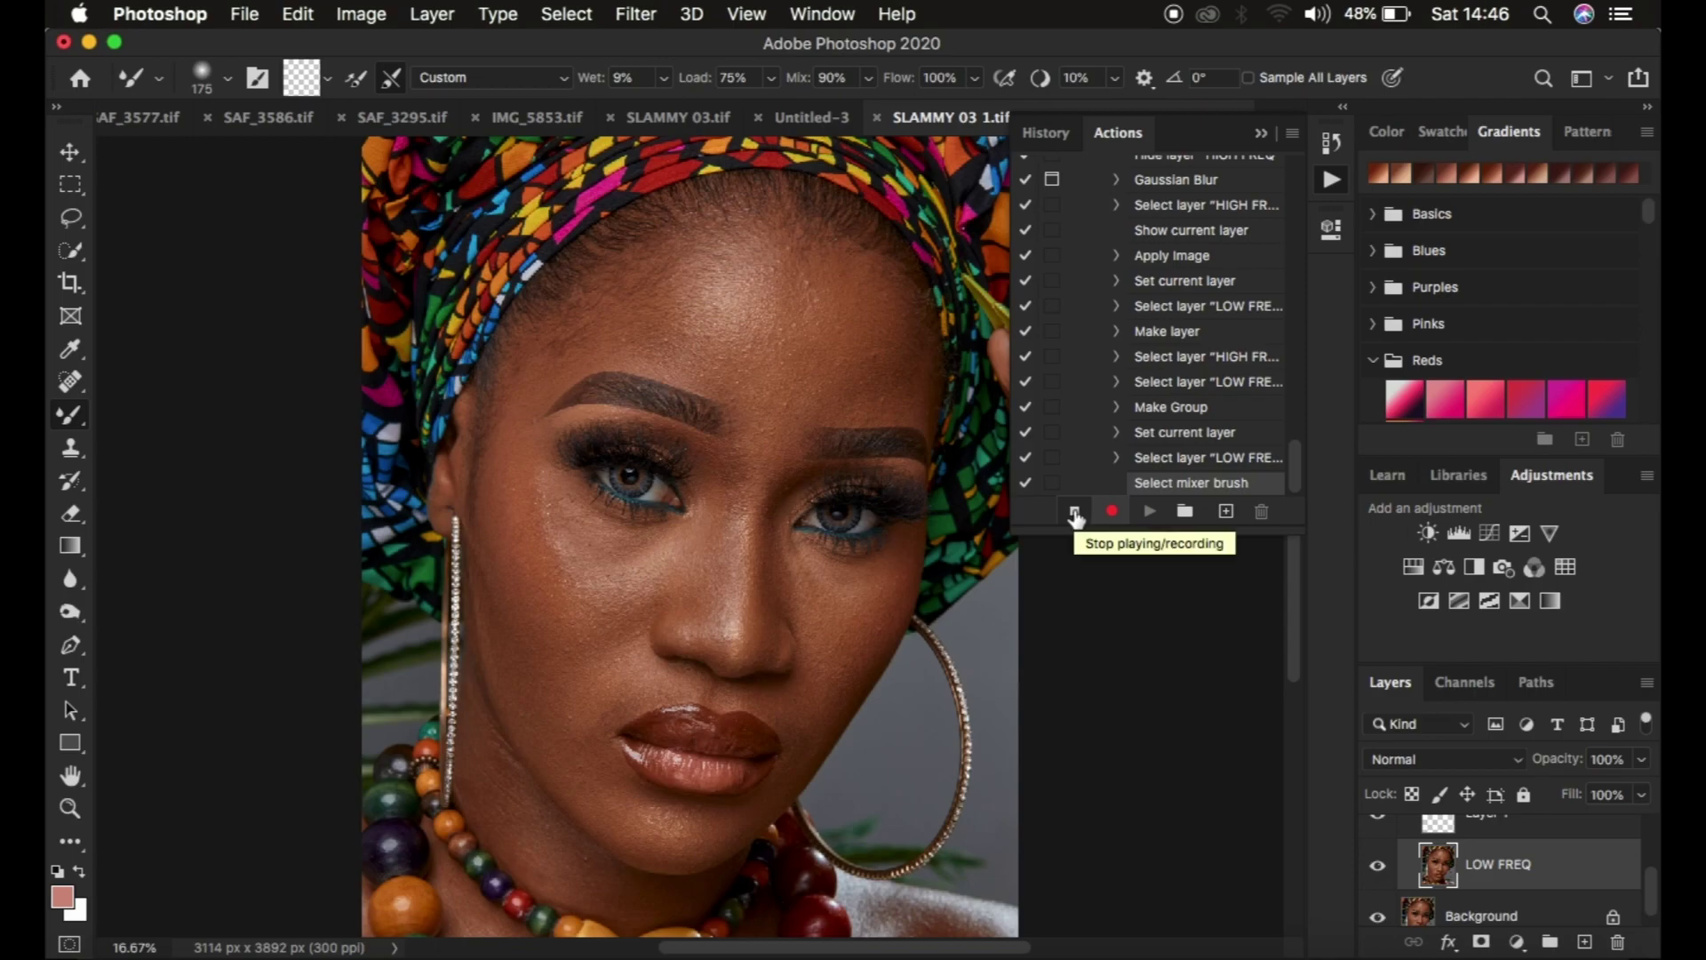
{"action": "left_click", "coordinate": [1074, 513]}
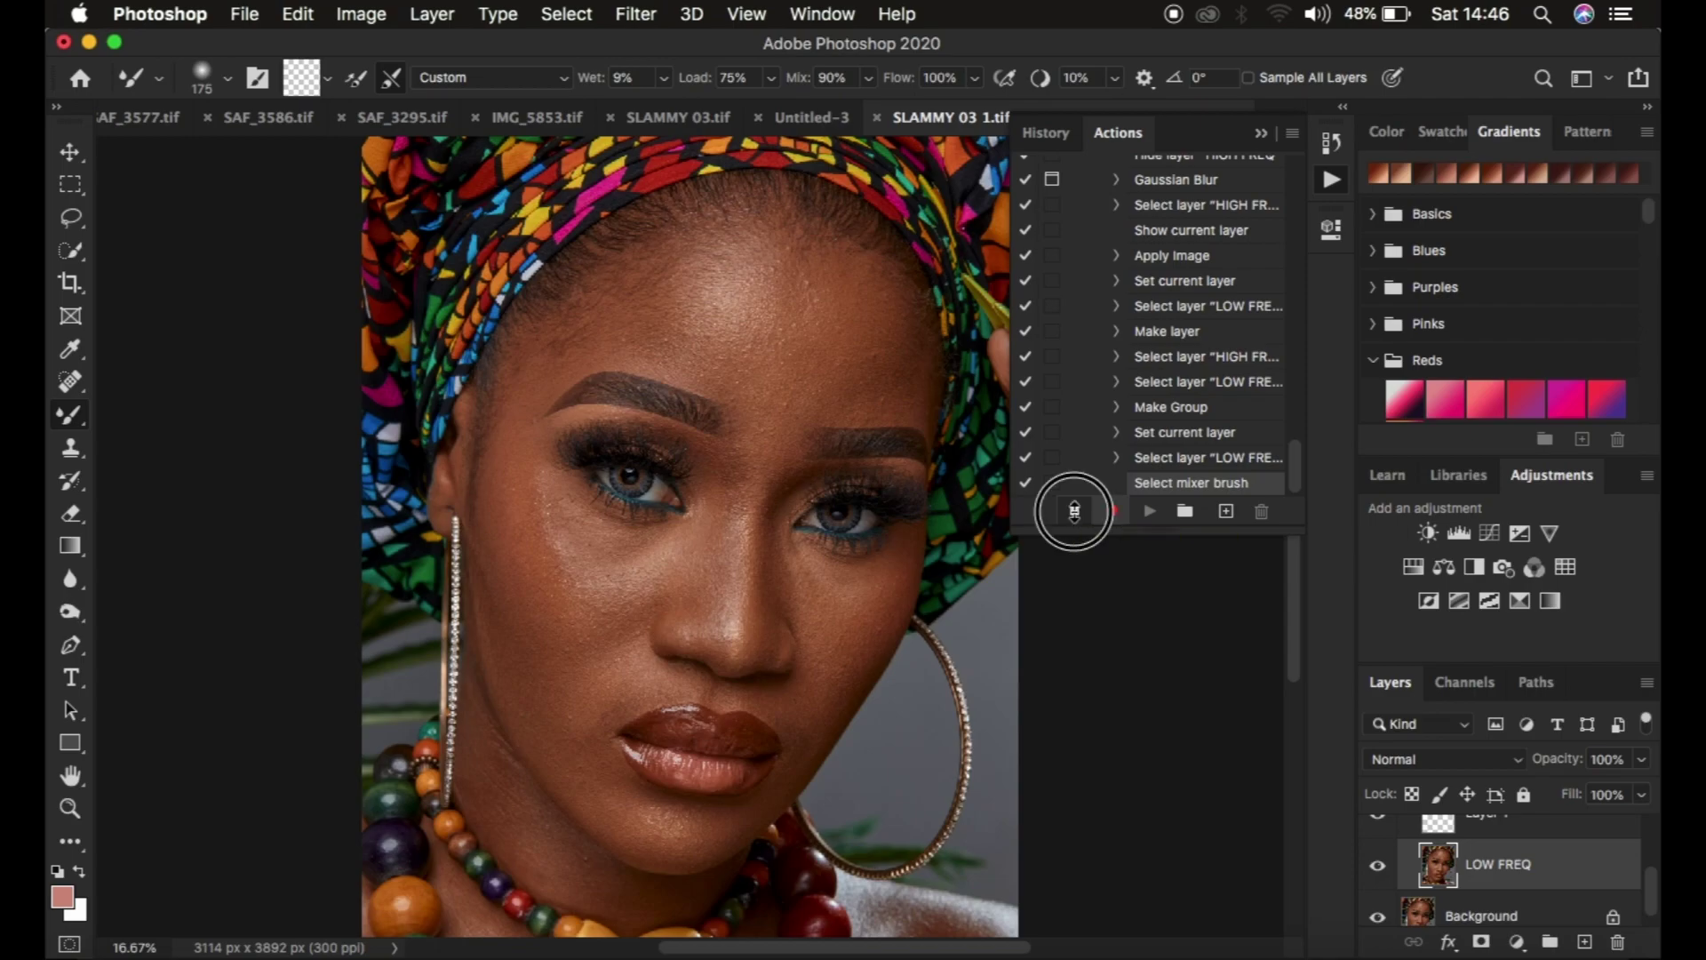
{"action": "scroll", "coordinate": [1535, 857], "scroll_direction": "up", "scroll_amount": 3}
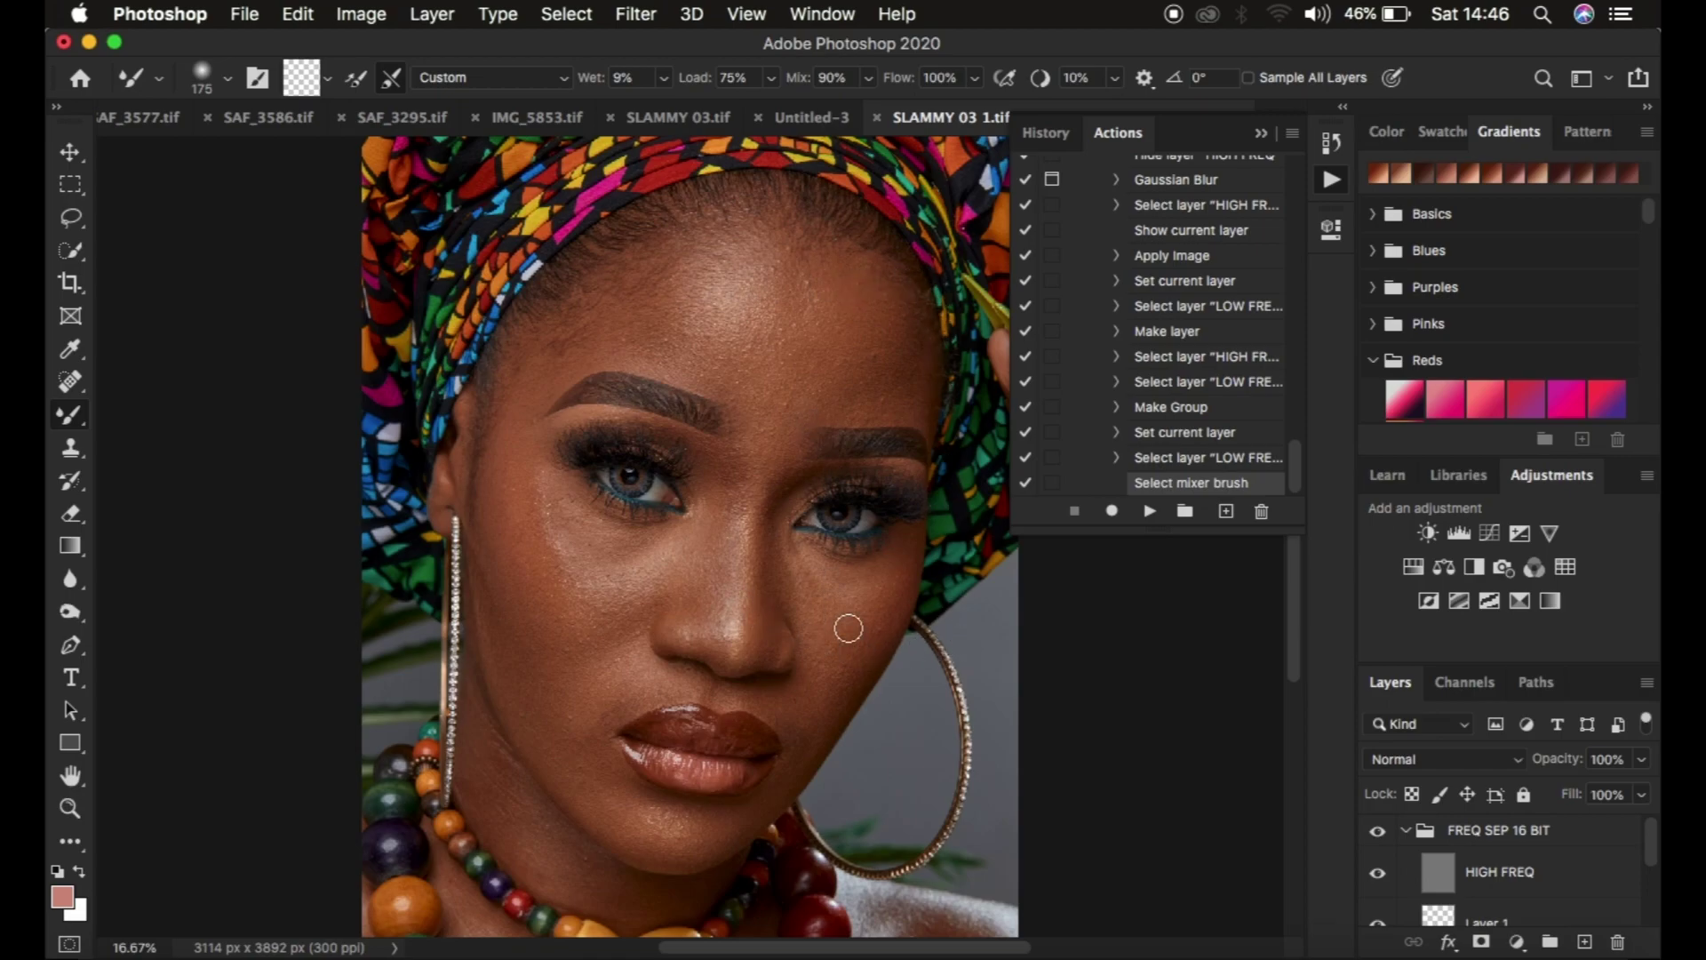
{"action": "left_click", "coordinate": [1518, 840]}
{"action": "key", "text": "Delete"}
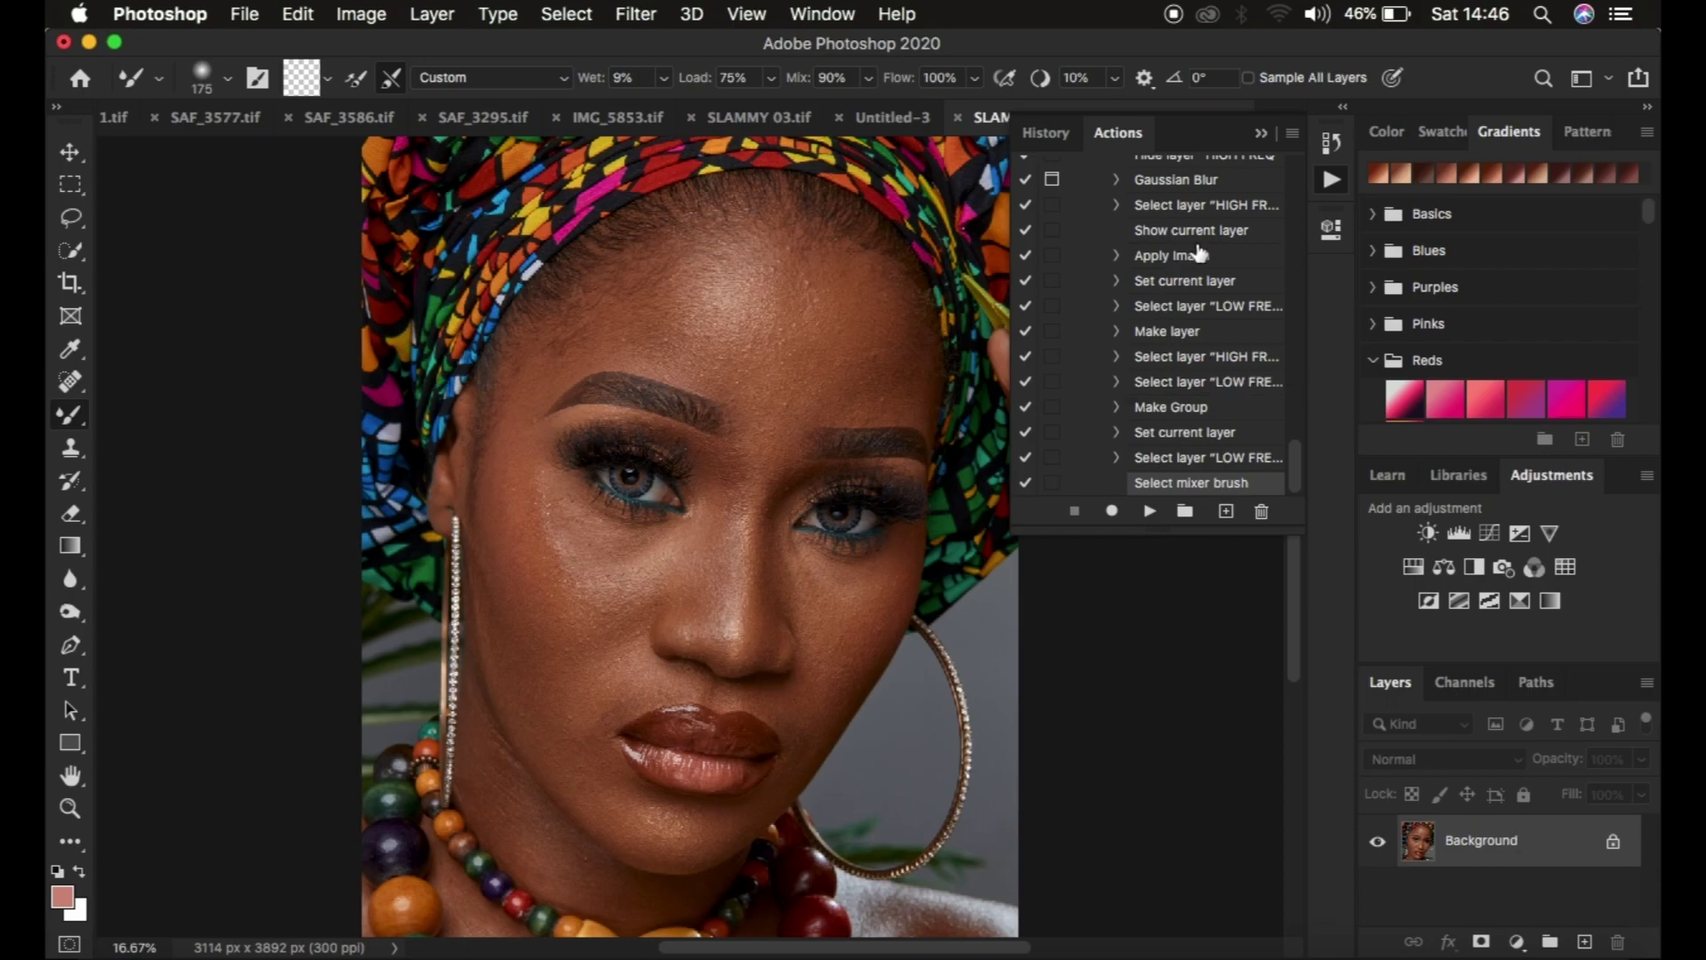
Collapse the FREQ 16 BIT action in the SKIN RETOUCHING set and play it on the Background layer.
{"action": "scroll", "coordinate": [1199, 255], "scroll_direction": "up", "scroll_amount": 8}
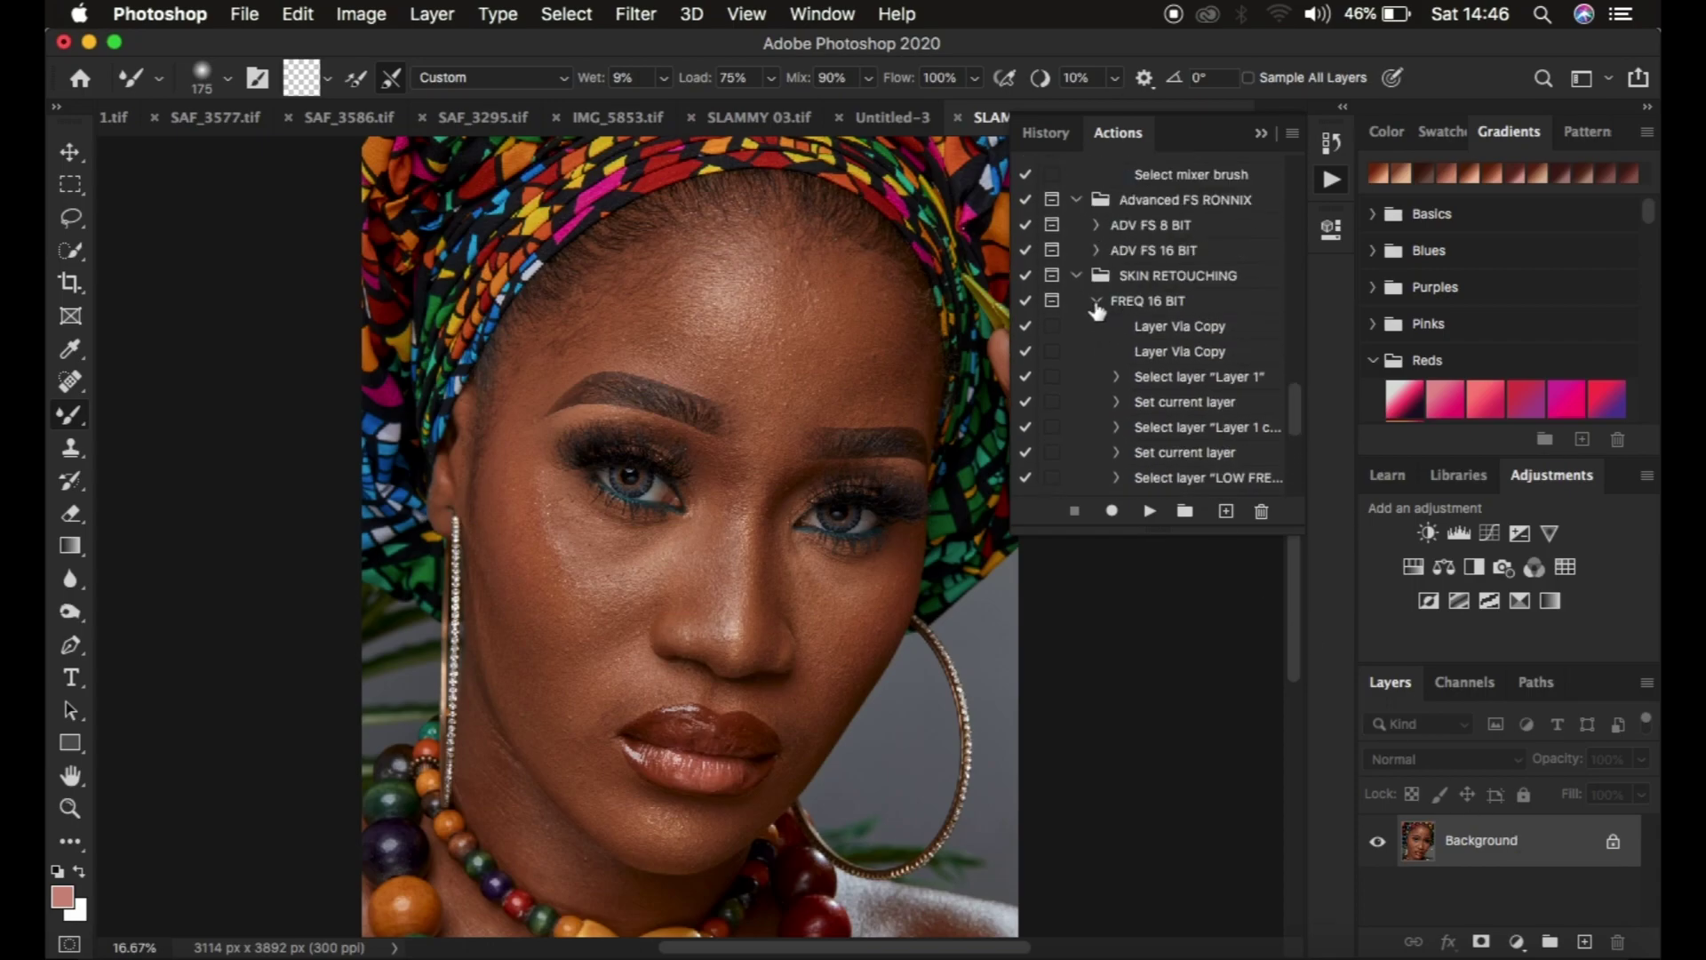
{"action": "left_click", "coordinate": [1098, 303]}
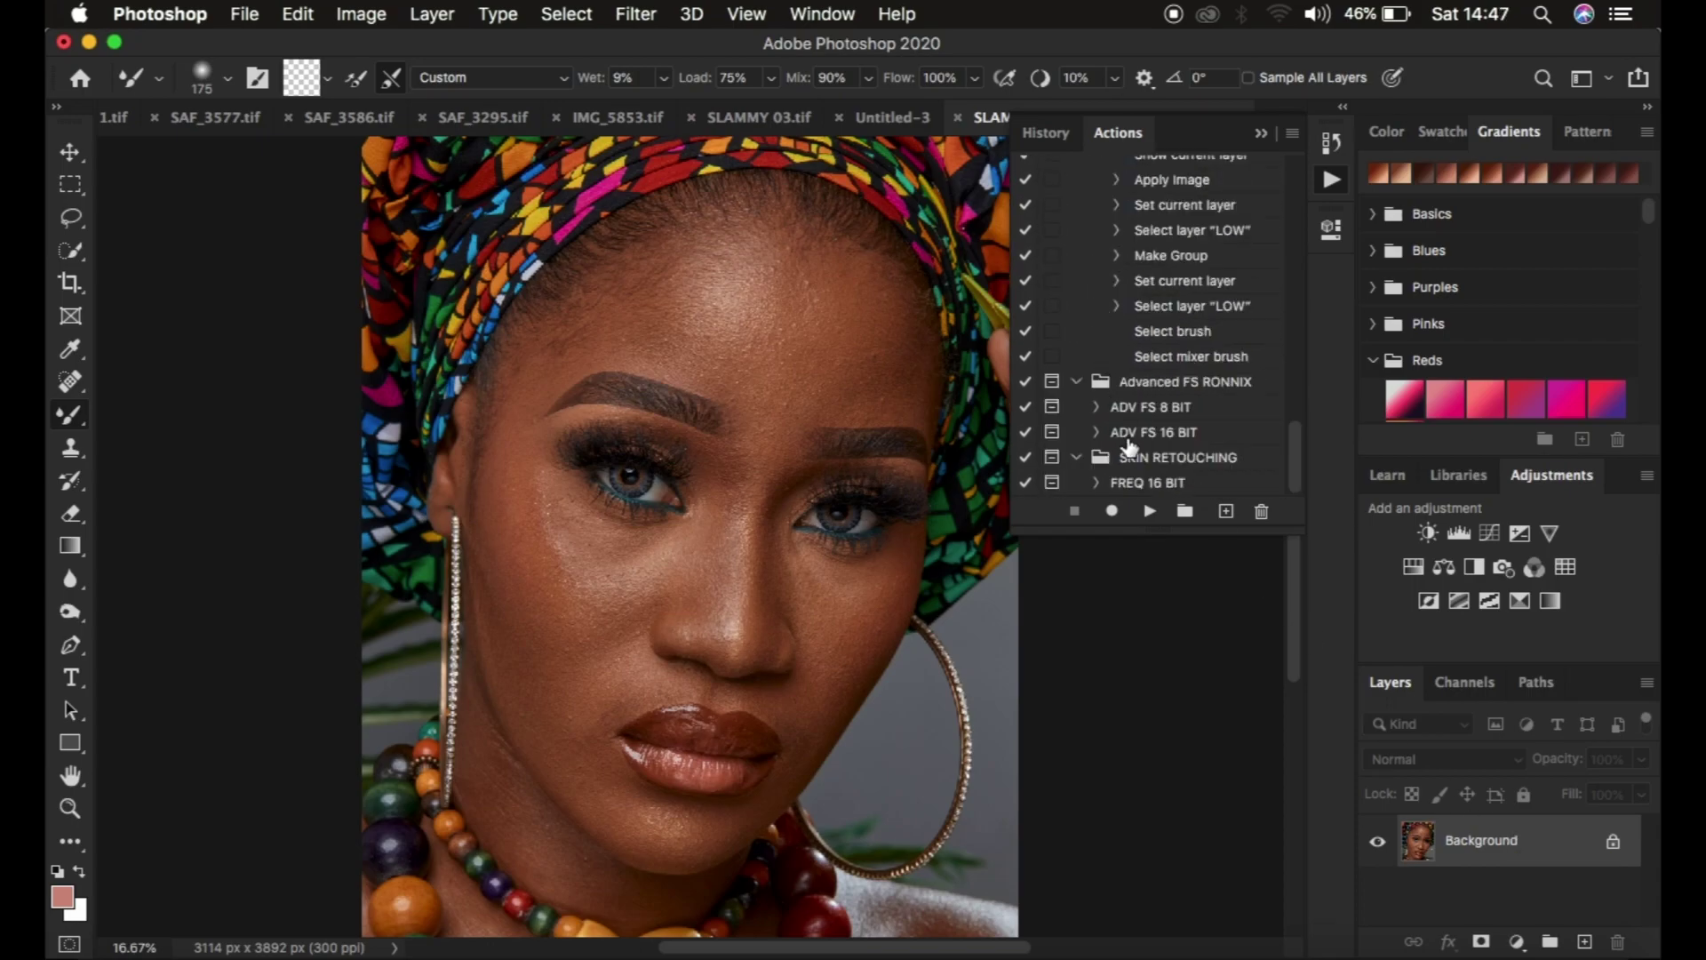
{"action": "left_click", "coordinate": [1148, 488]}
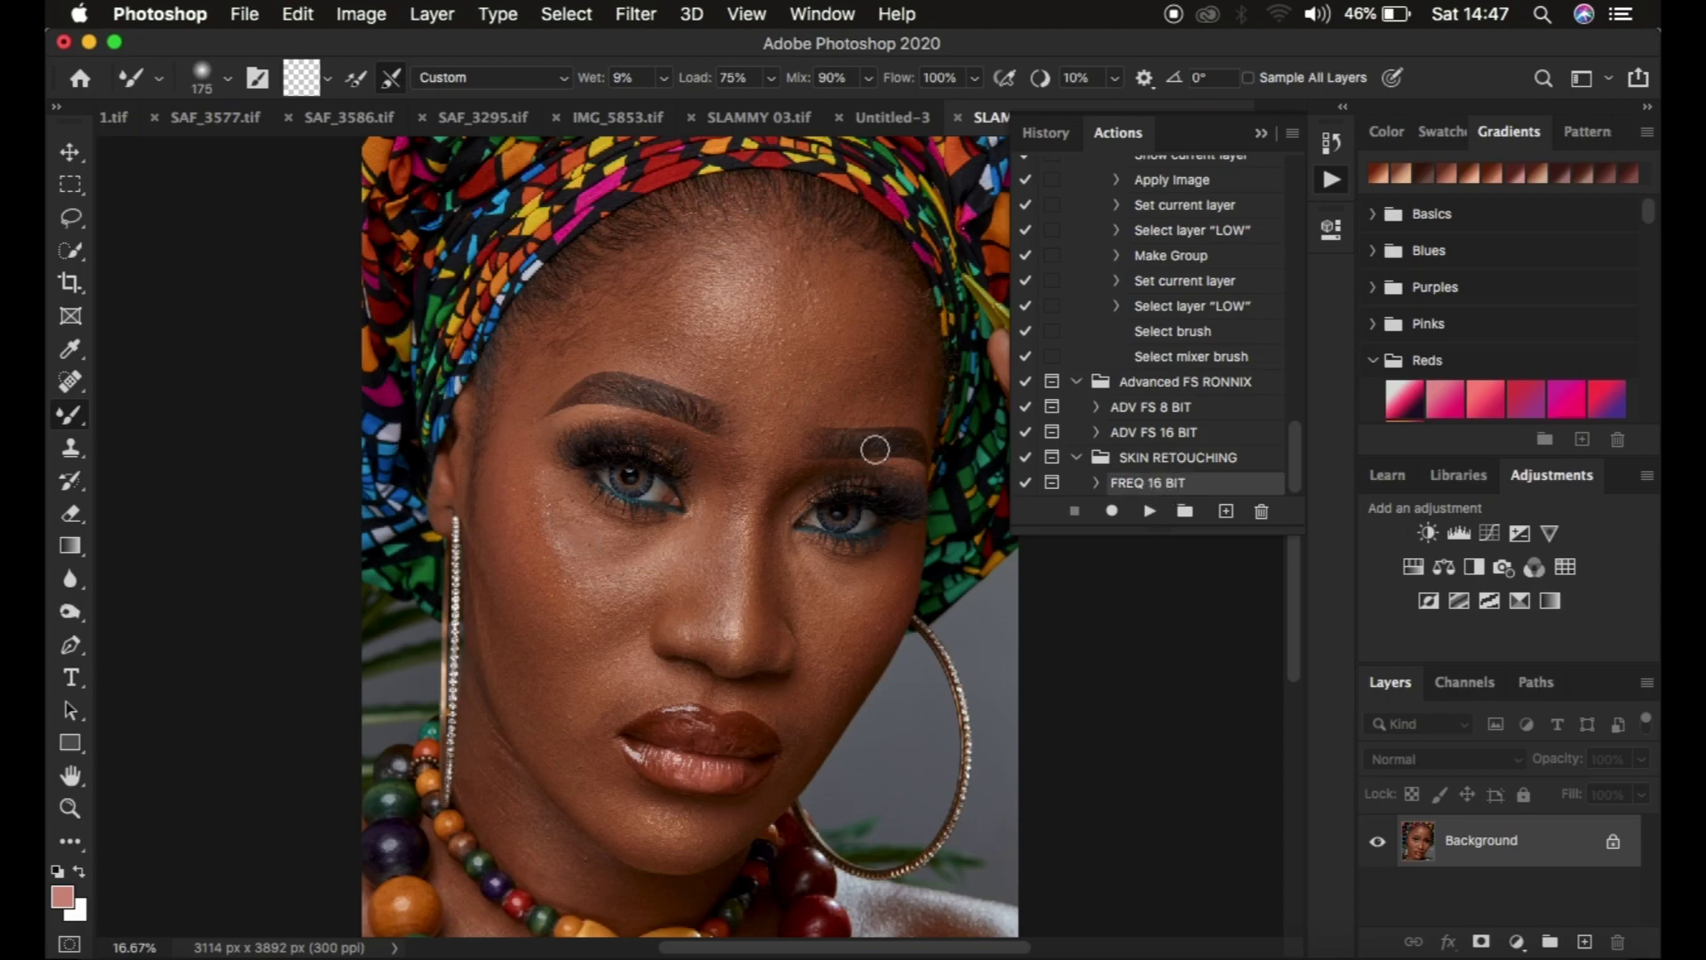
{"action": "left_click", "coordinate": [1149, 513]}
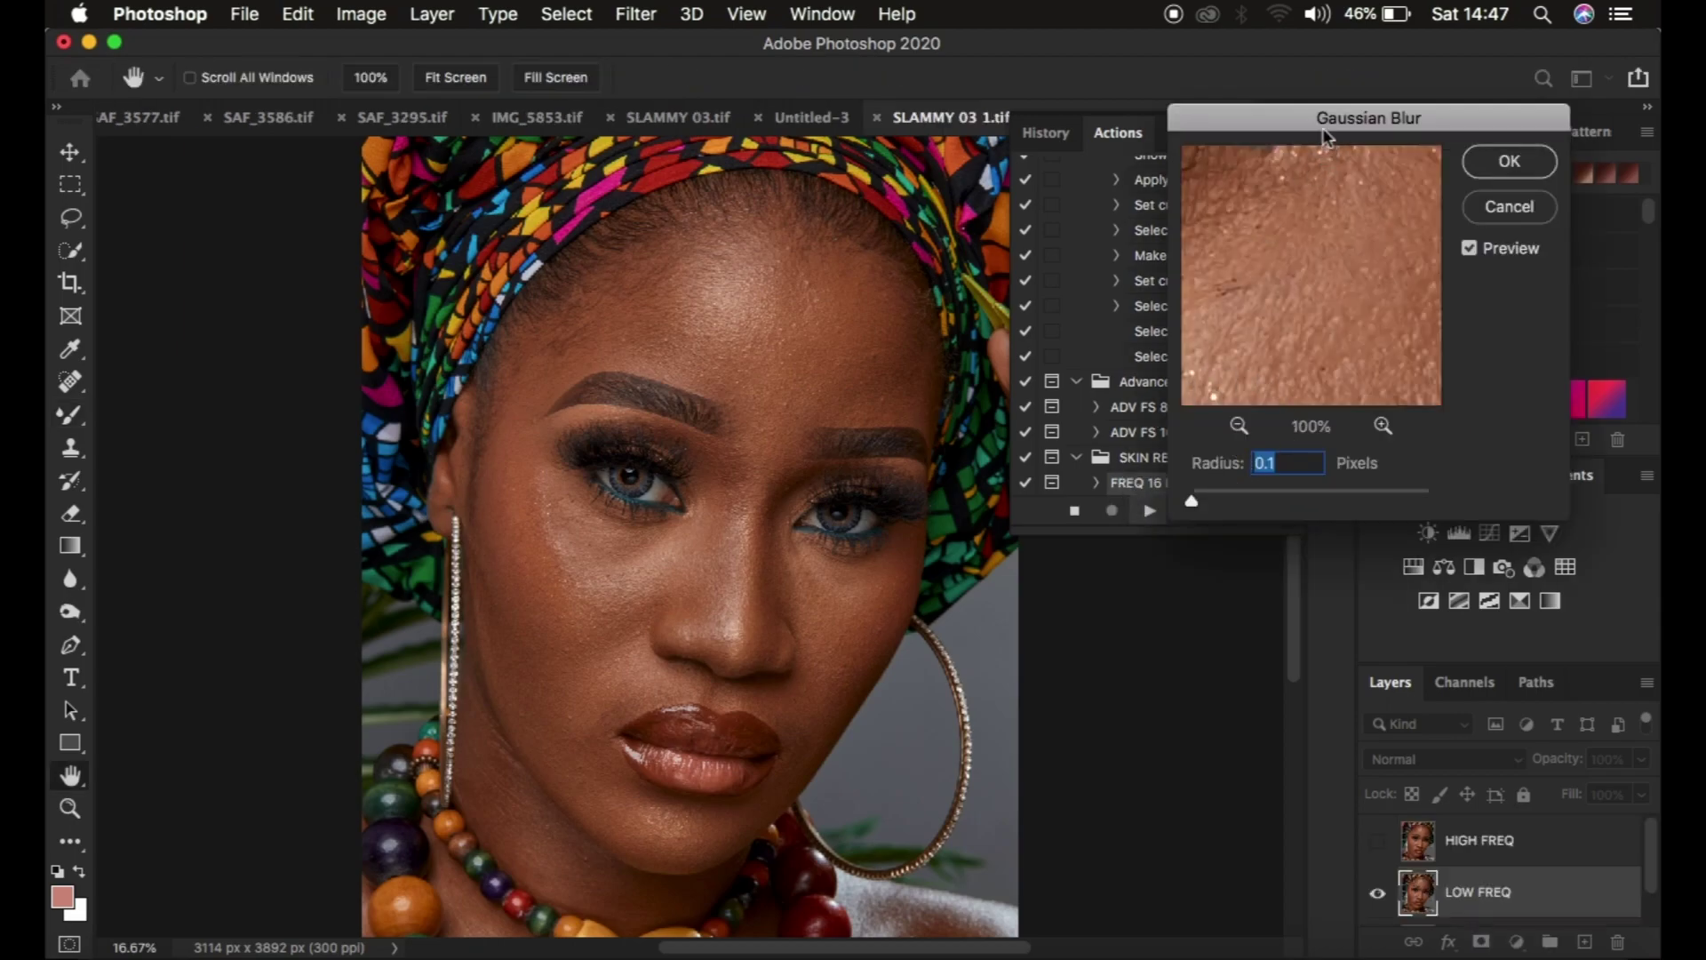
Apply the action's Gaussian Blur to the LOW FREQ layer with a radius of 7.4 pixels.
{"action": "left_click_drag", "start_coordinate": [1321, 125], "coordinate": [1264, 154]}
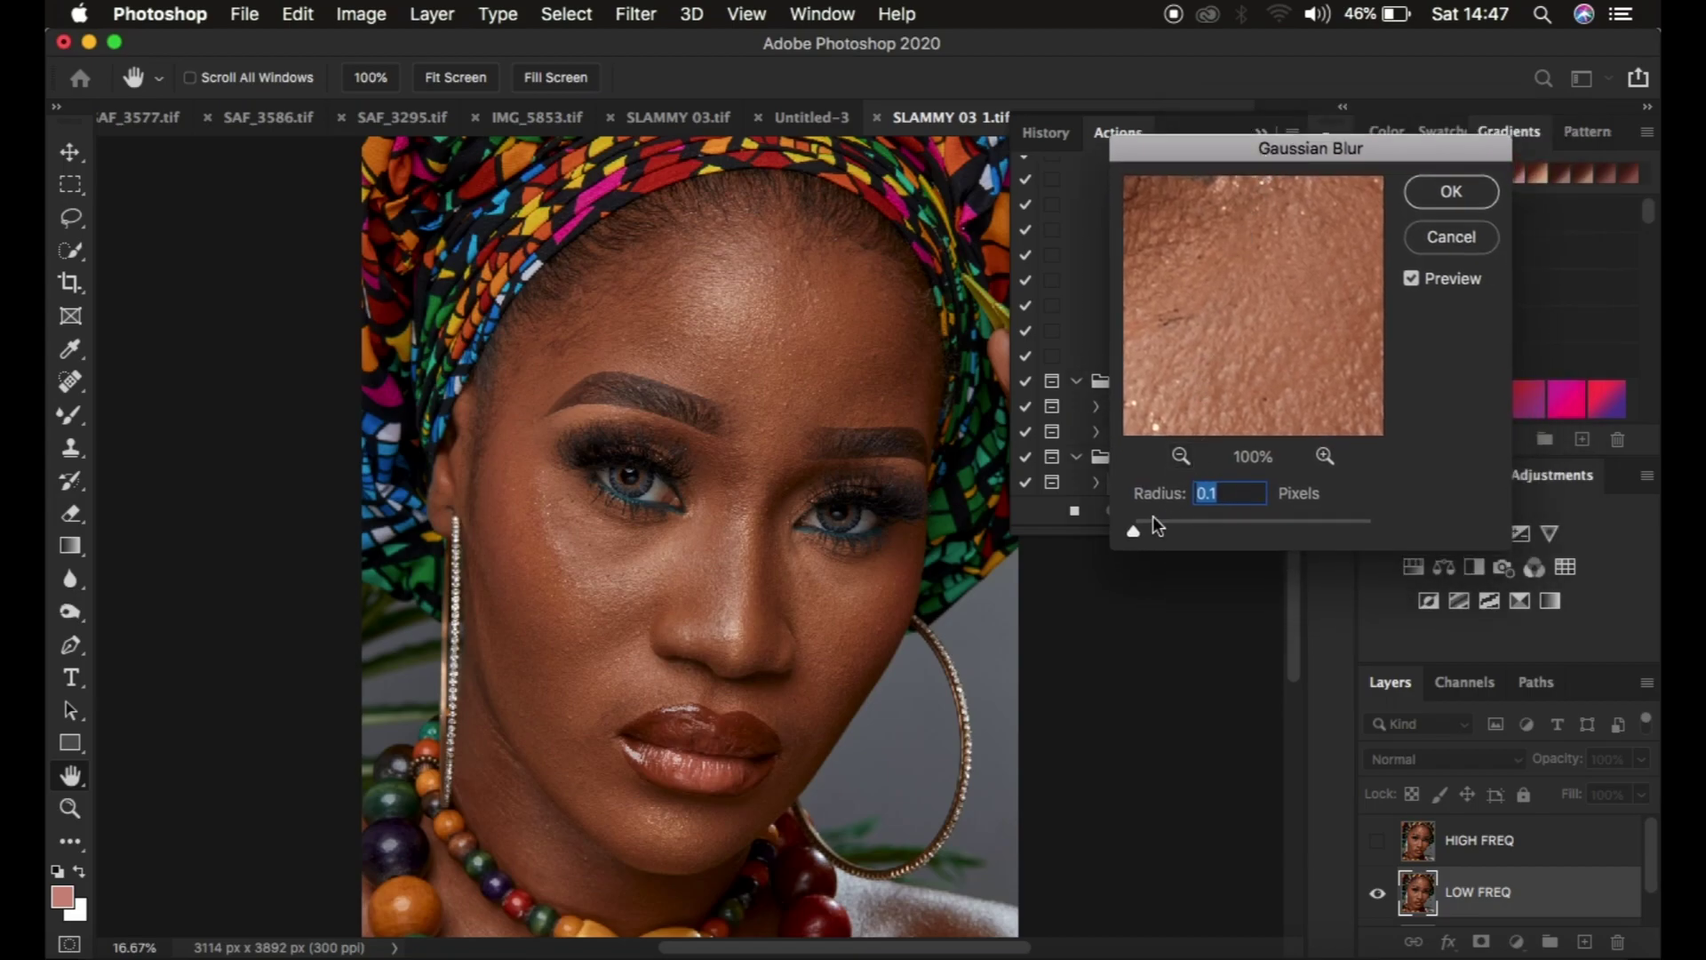
{"action": "left_click_drag", "start_coordinate": [1139, 536], "coordinate": [1204, 535]}
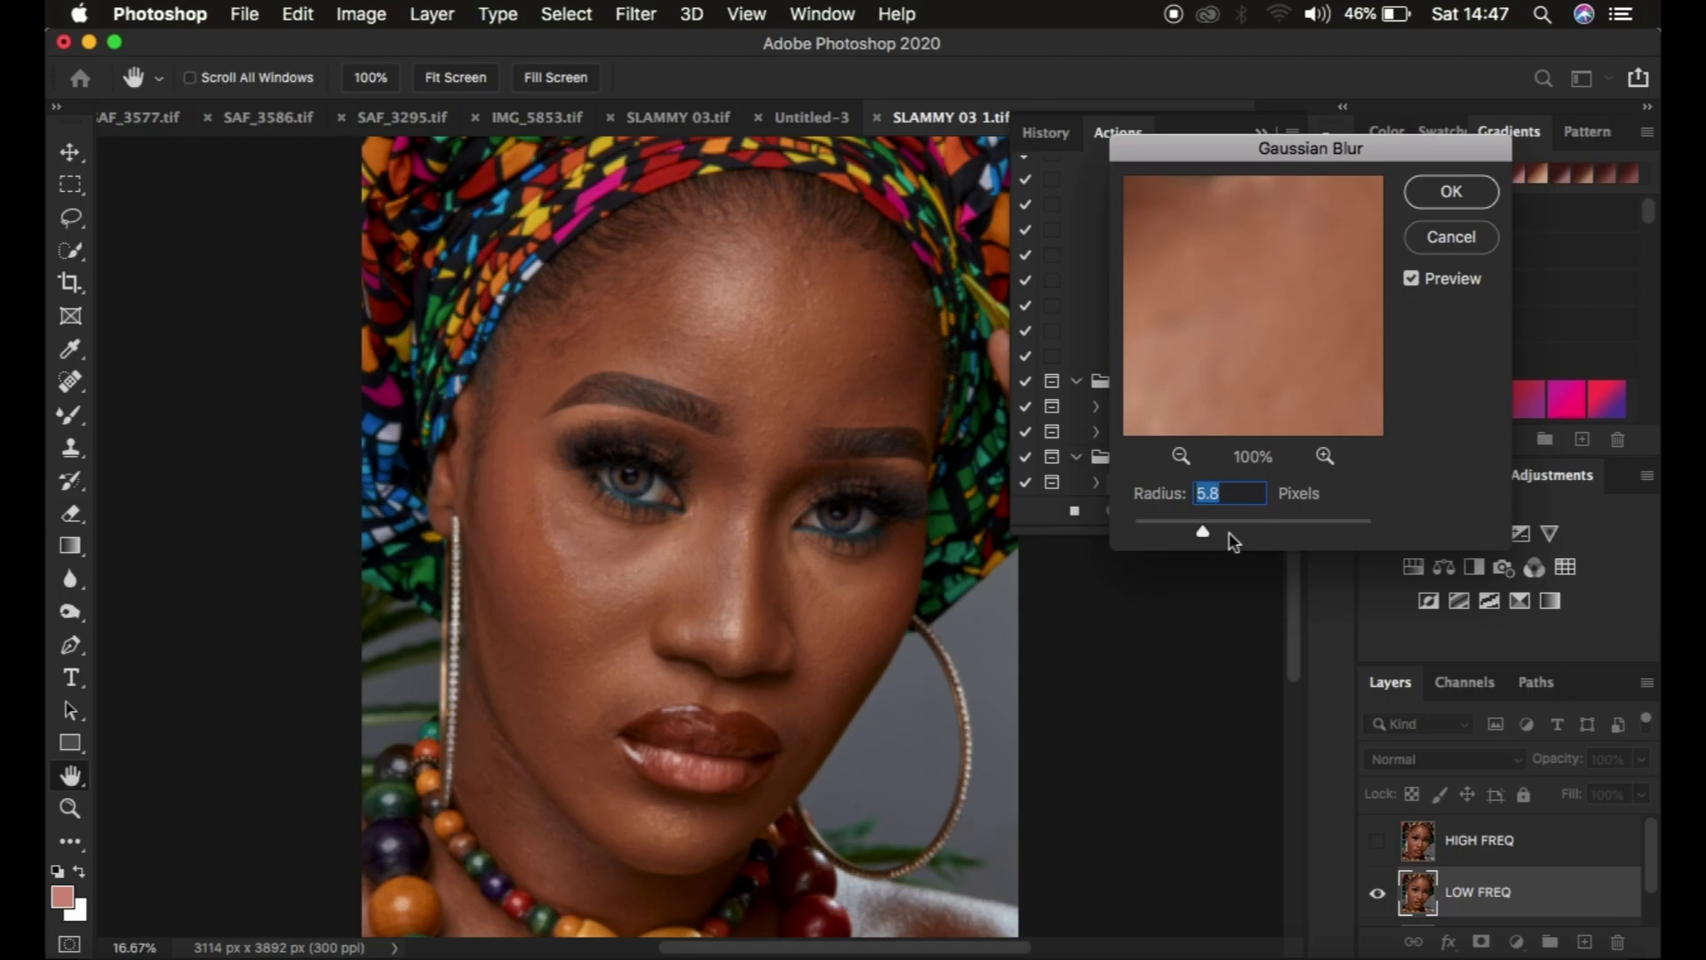
{"action": "left_click_drag", "start_coordinate": [1209, 534], "coordinate": [1098, 531]}
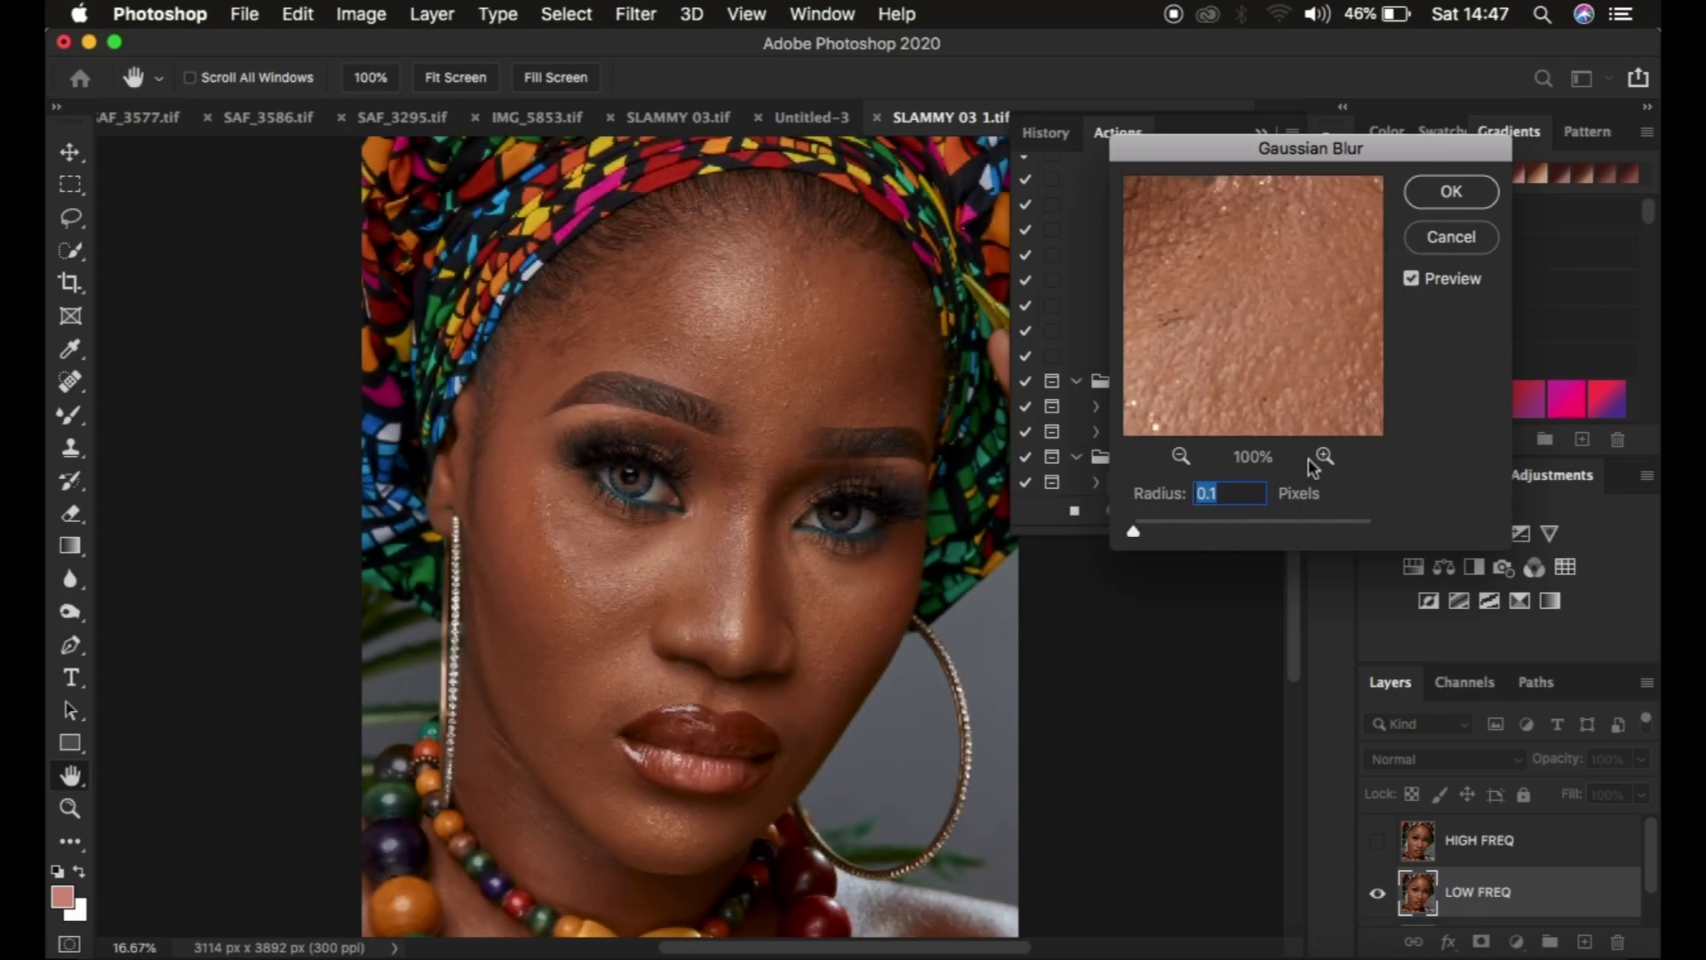
{"action": "left_click_drag", "start_coordinate": [1191, 531], "coordinate": [1173, 534]}
{"action": "left_click", "coordinate": [1200, 531]}
{"action": "left_click_drag", "start_coordinate": [1200, 531], "coordinate": [1212, 532]}
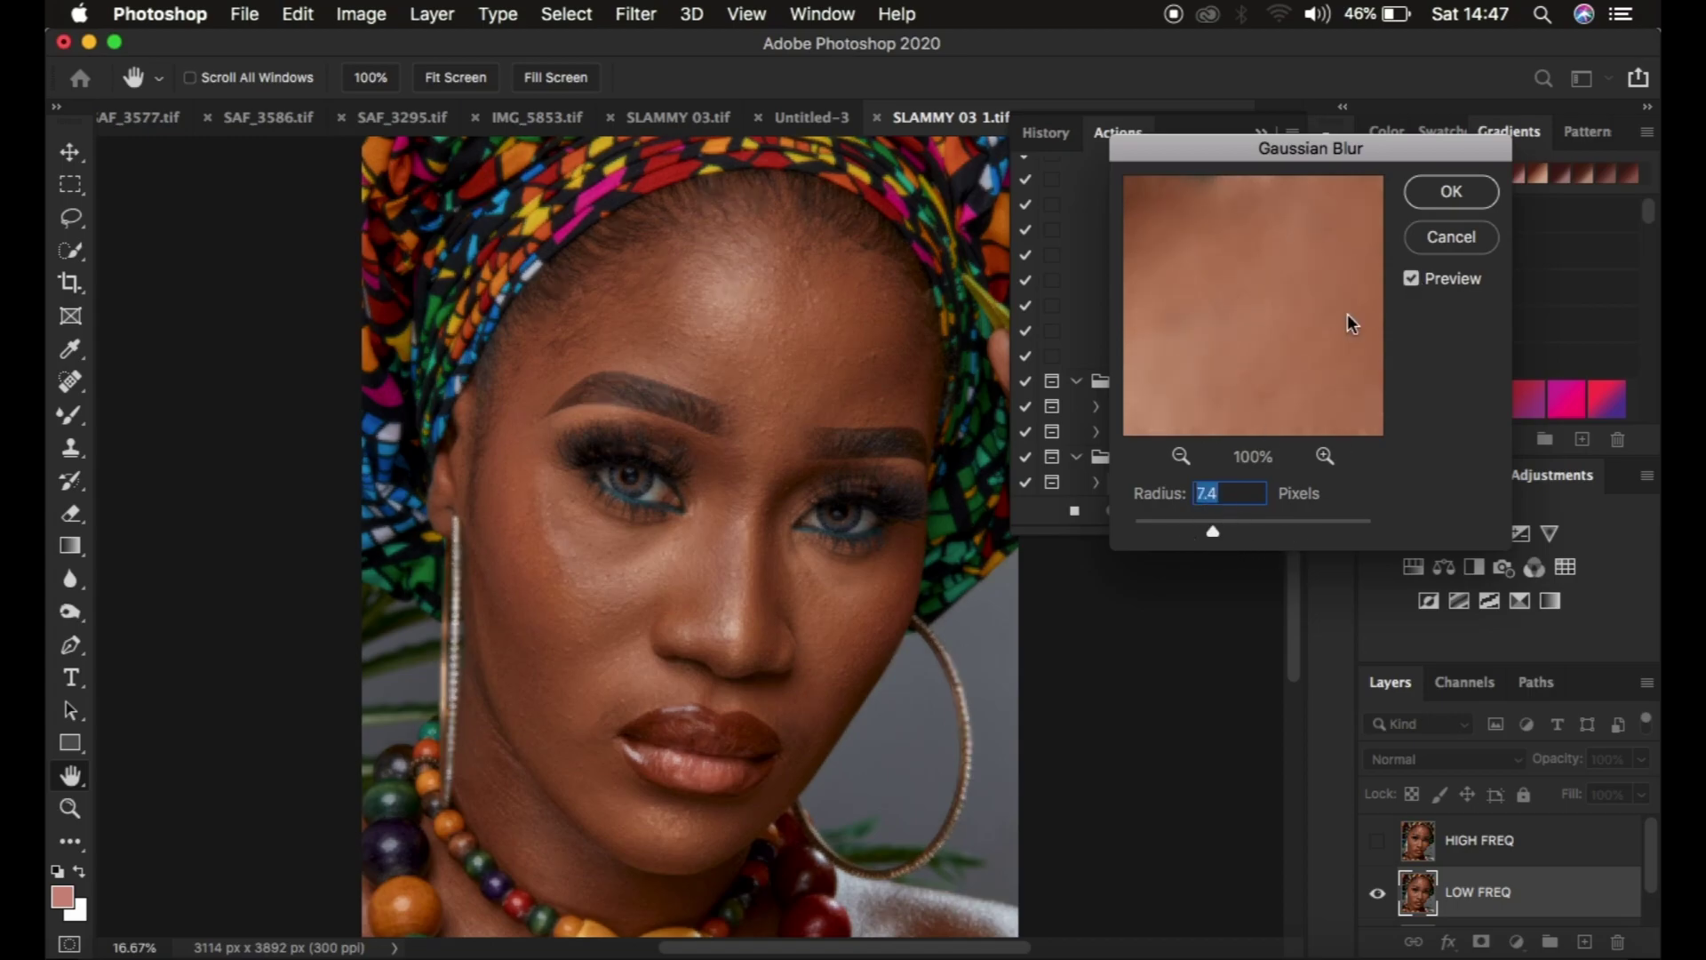
{"action": "left_click", "coordinate": [1444, 194]}
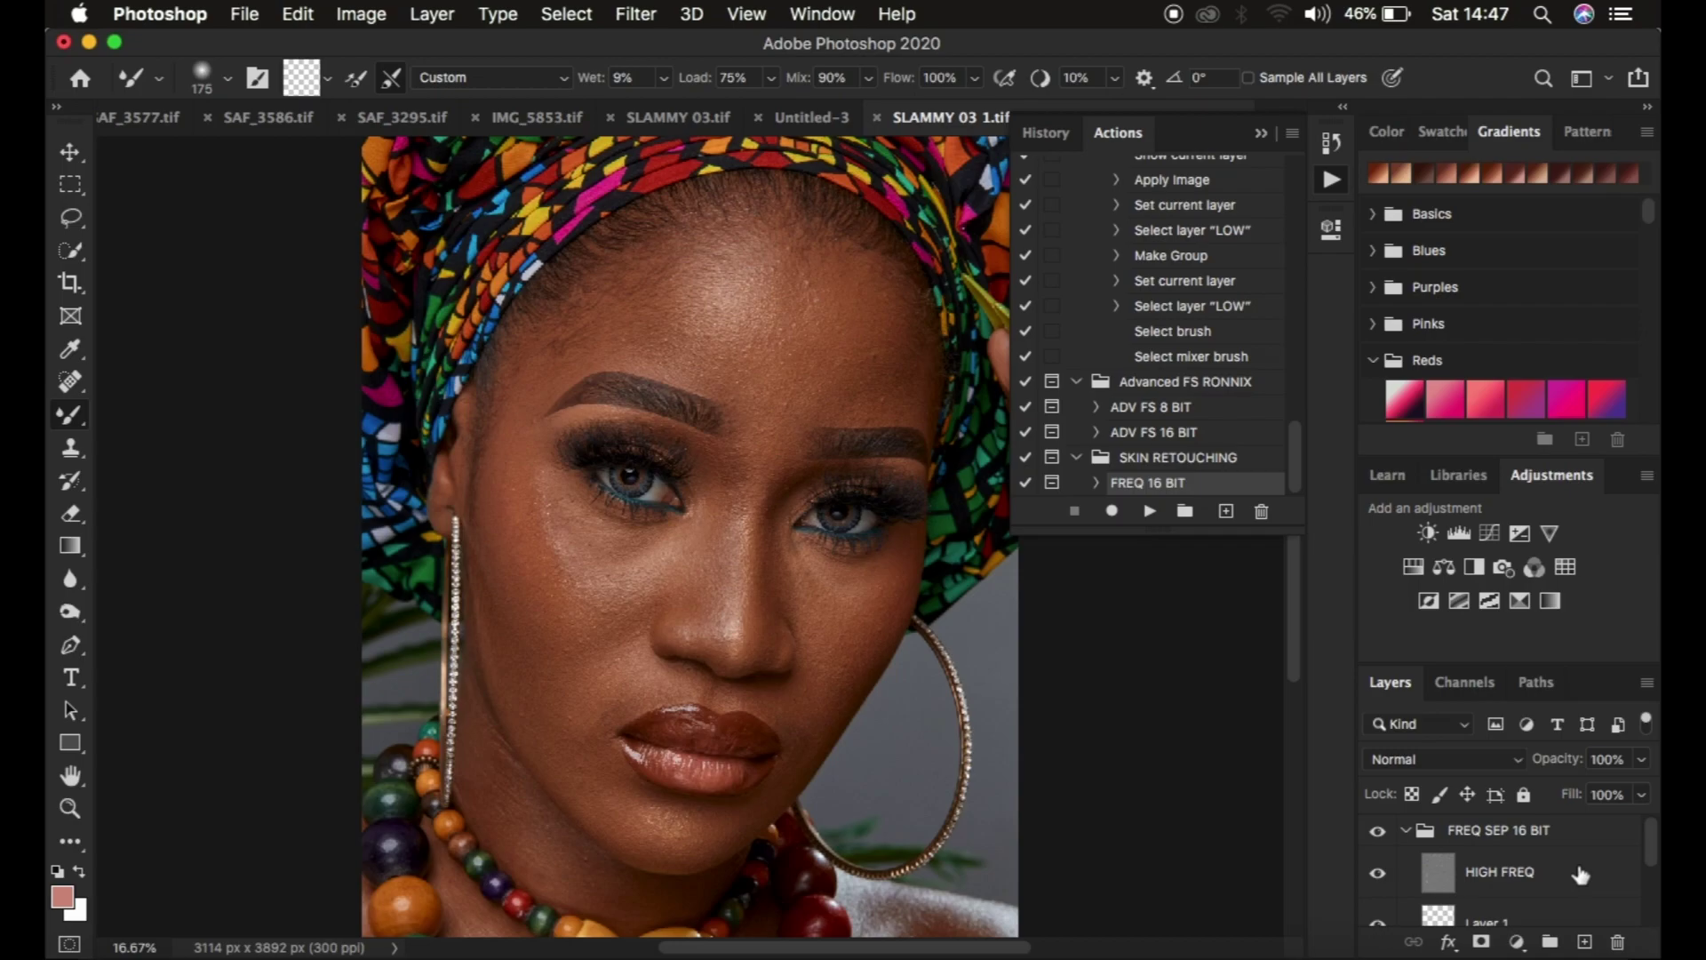
Review the layers in the FREQ SEP 16 BIT group and merge all visible layers into Background.
{"action": "scroll", "coordinate": [1580, 875], "scroll_direction": "up", "scroll_amount": 3}
{"action": "scroll", "coordinate": [1578, 889], "scroll_direction": "down", "scroll_amount": 3}
{"action": "scroll", "coordinate": [1573, 902], "scroll_direction": "up", "scroll_amount": 3}
{"action": "scroll", "coordinate": [1573, 902], "scroll_direction": "down", "scroll_amount": 3}
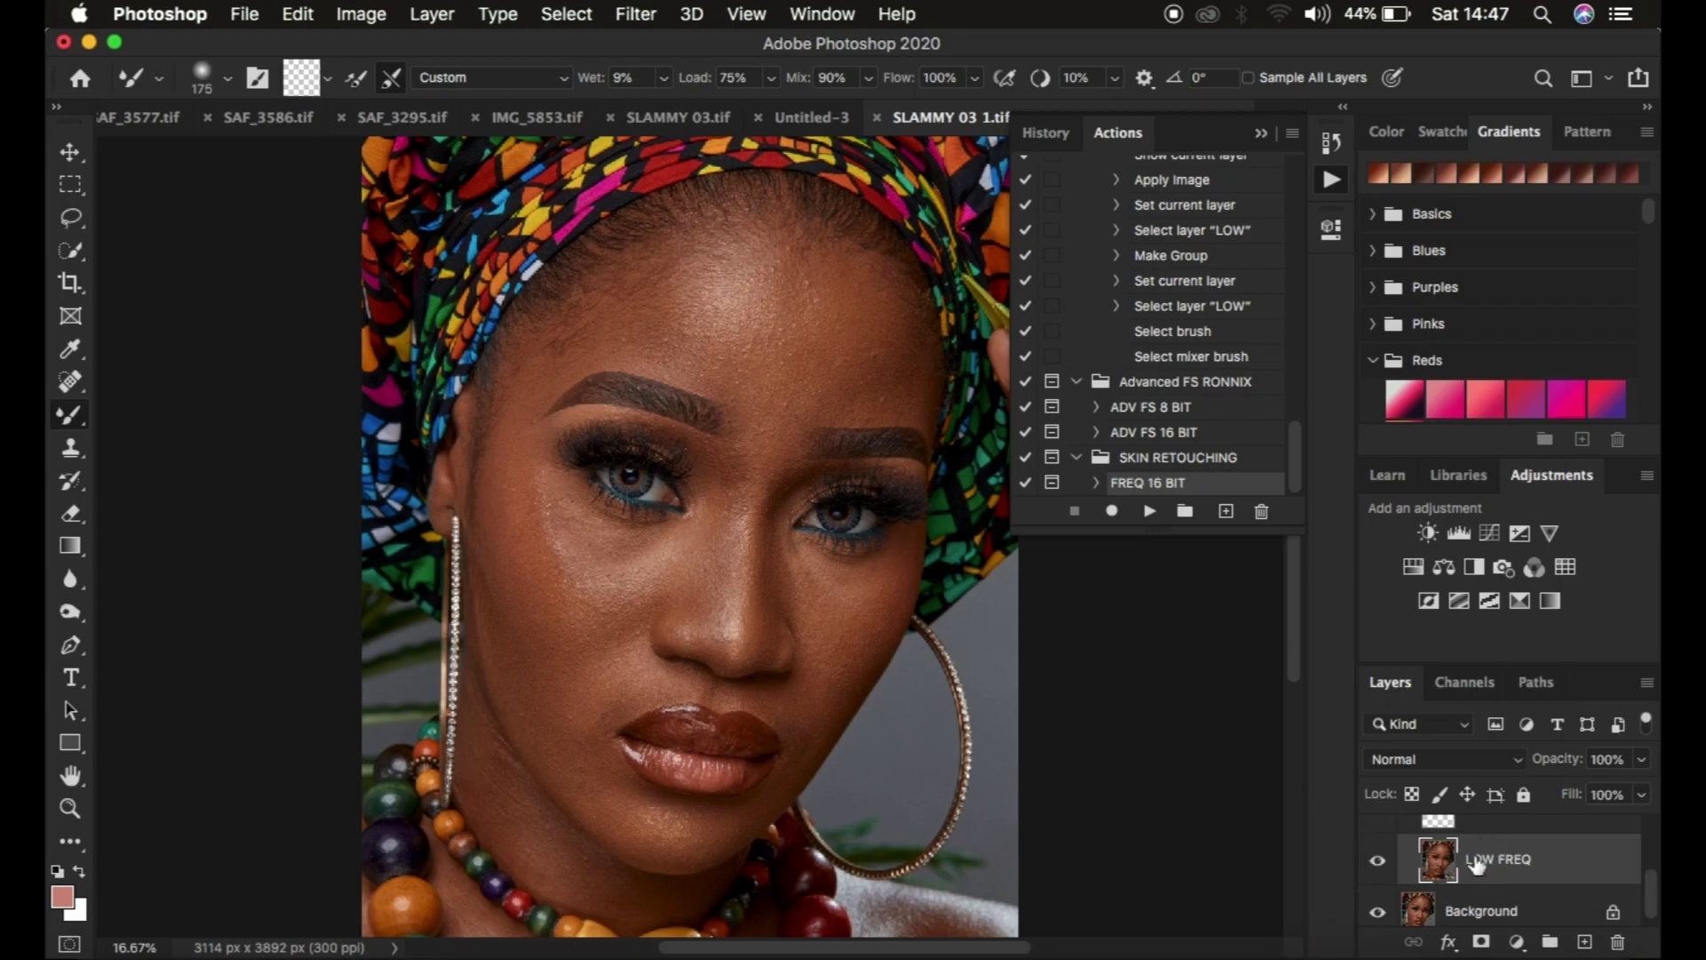
{"action": "scroll", "coordinate": [1557, 875], "scroll_direction": "up", "scroll_amount": 3}
{"action": "left_click", "coordinate": [1544, 840]}
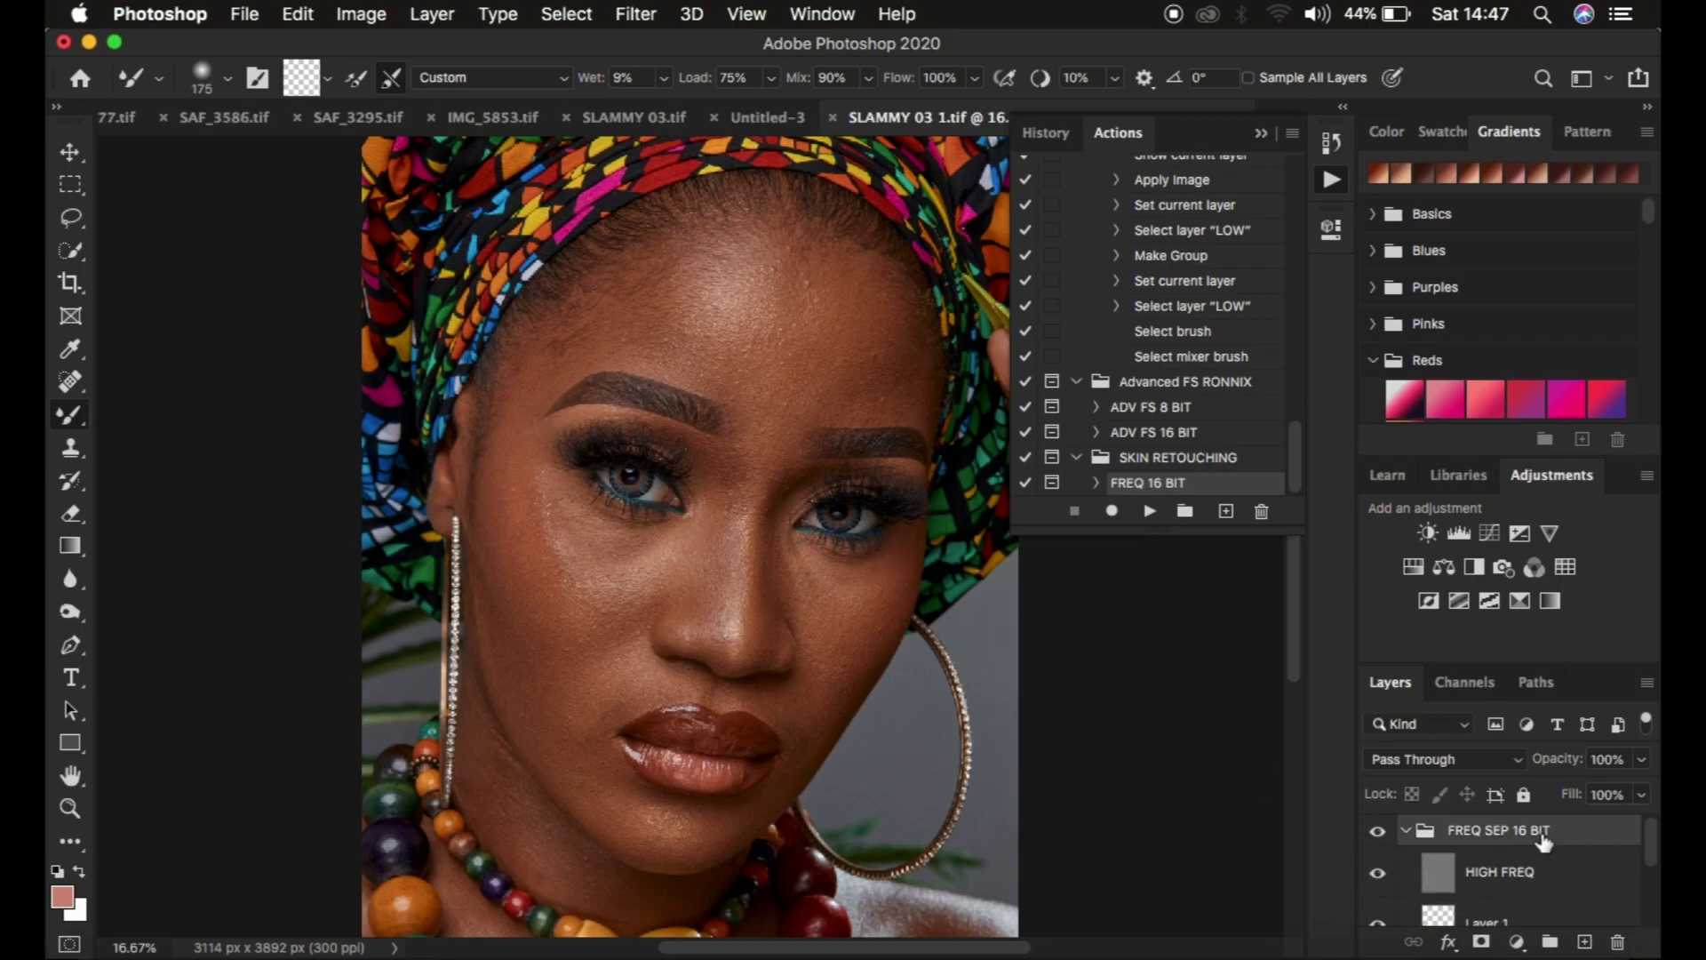
{"action": "key", "text": "super+shift+e"}
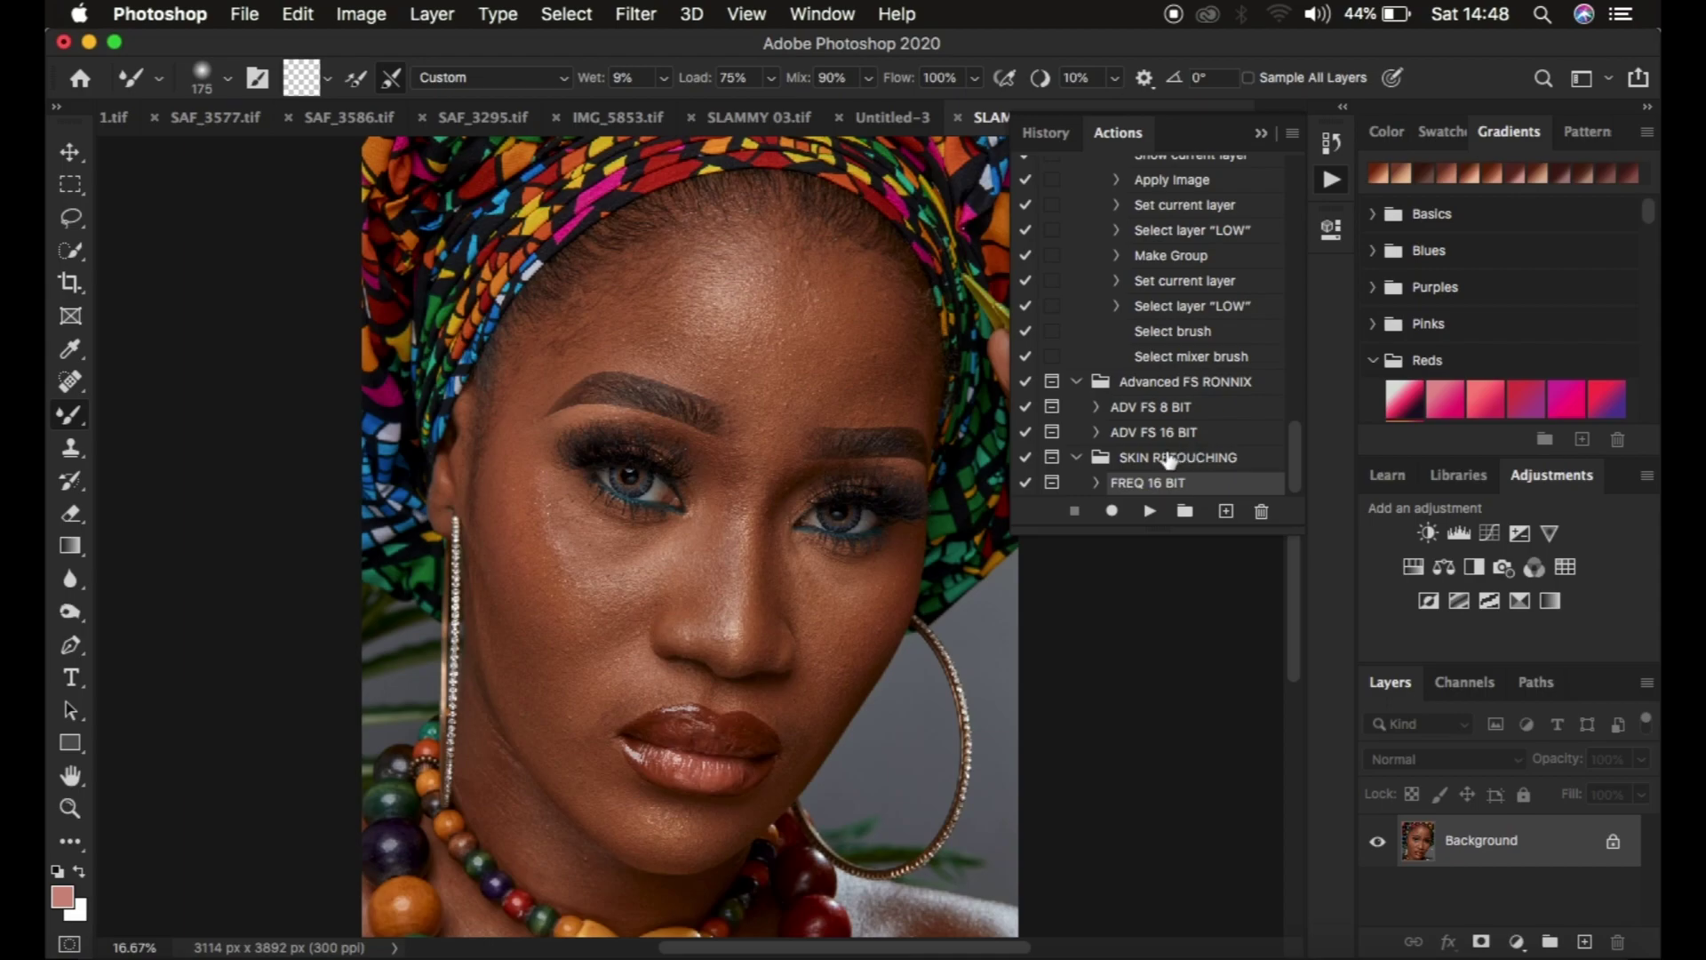
Create an action named WHITENING in the SKIN RETOUCHING set with the color Yellow and start recording it.
{"action": "left_click", "coordinate": [1225, 517]}
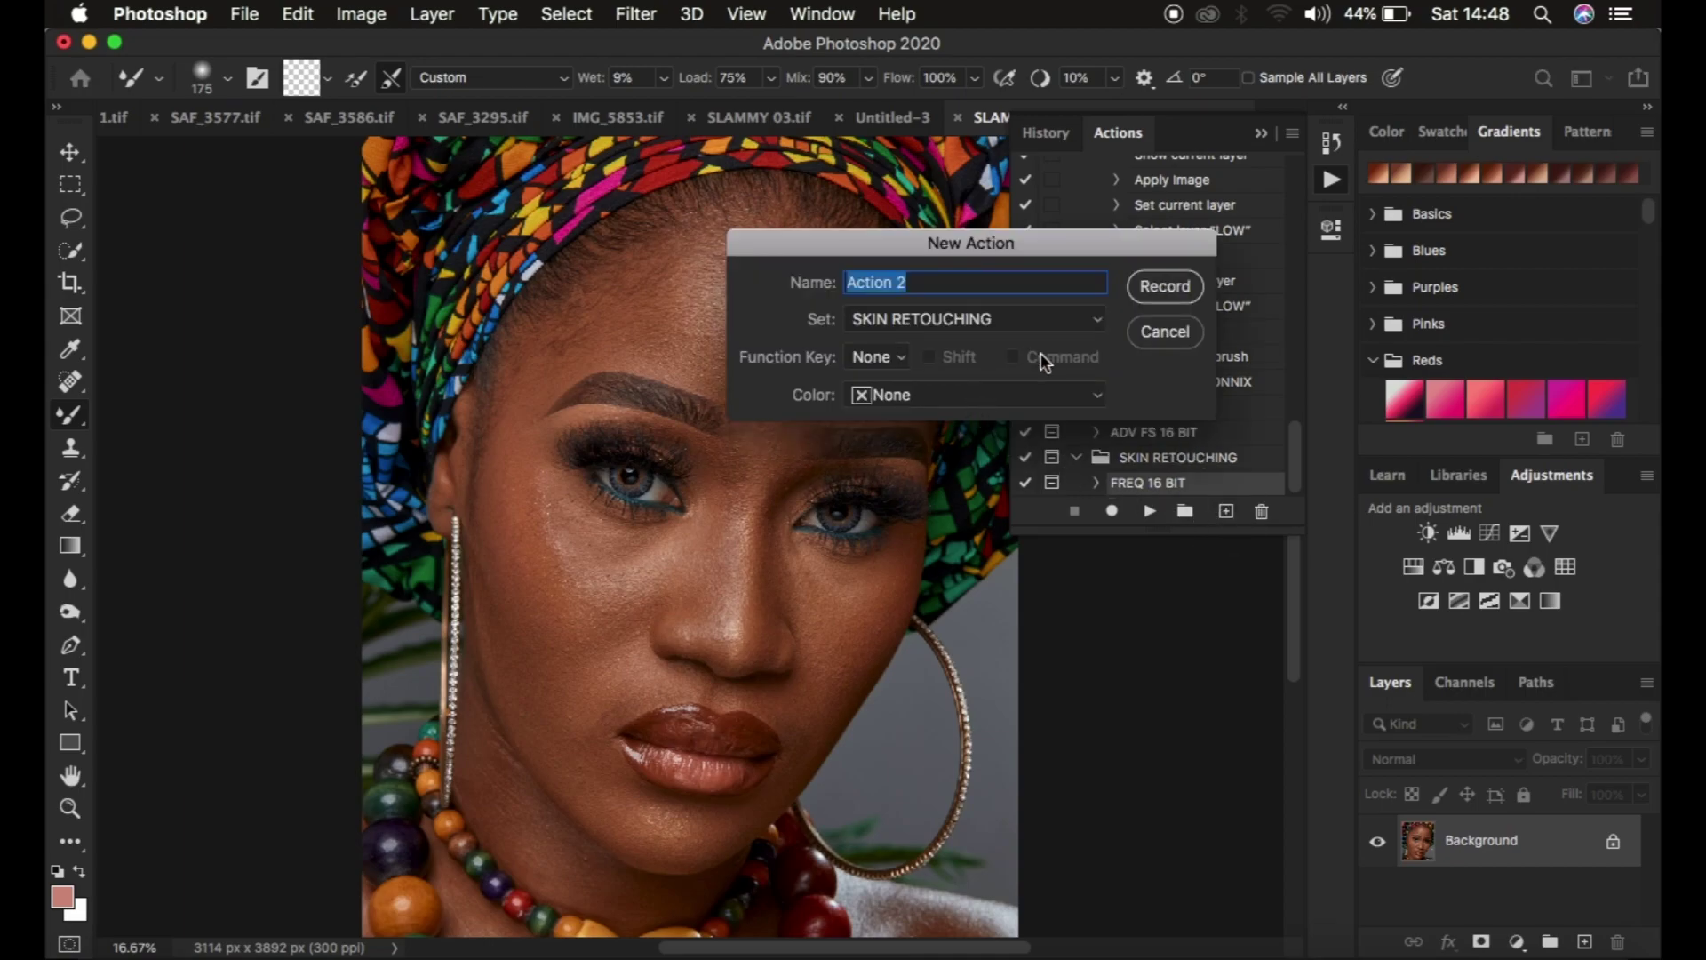
{"action": "type", "text": "WHITENING"}
{"action": "left_click", "coordinate": [954, 317]}
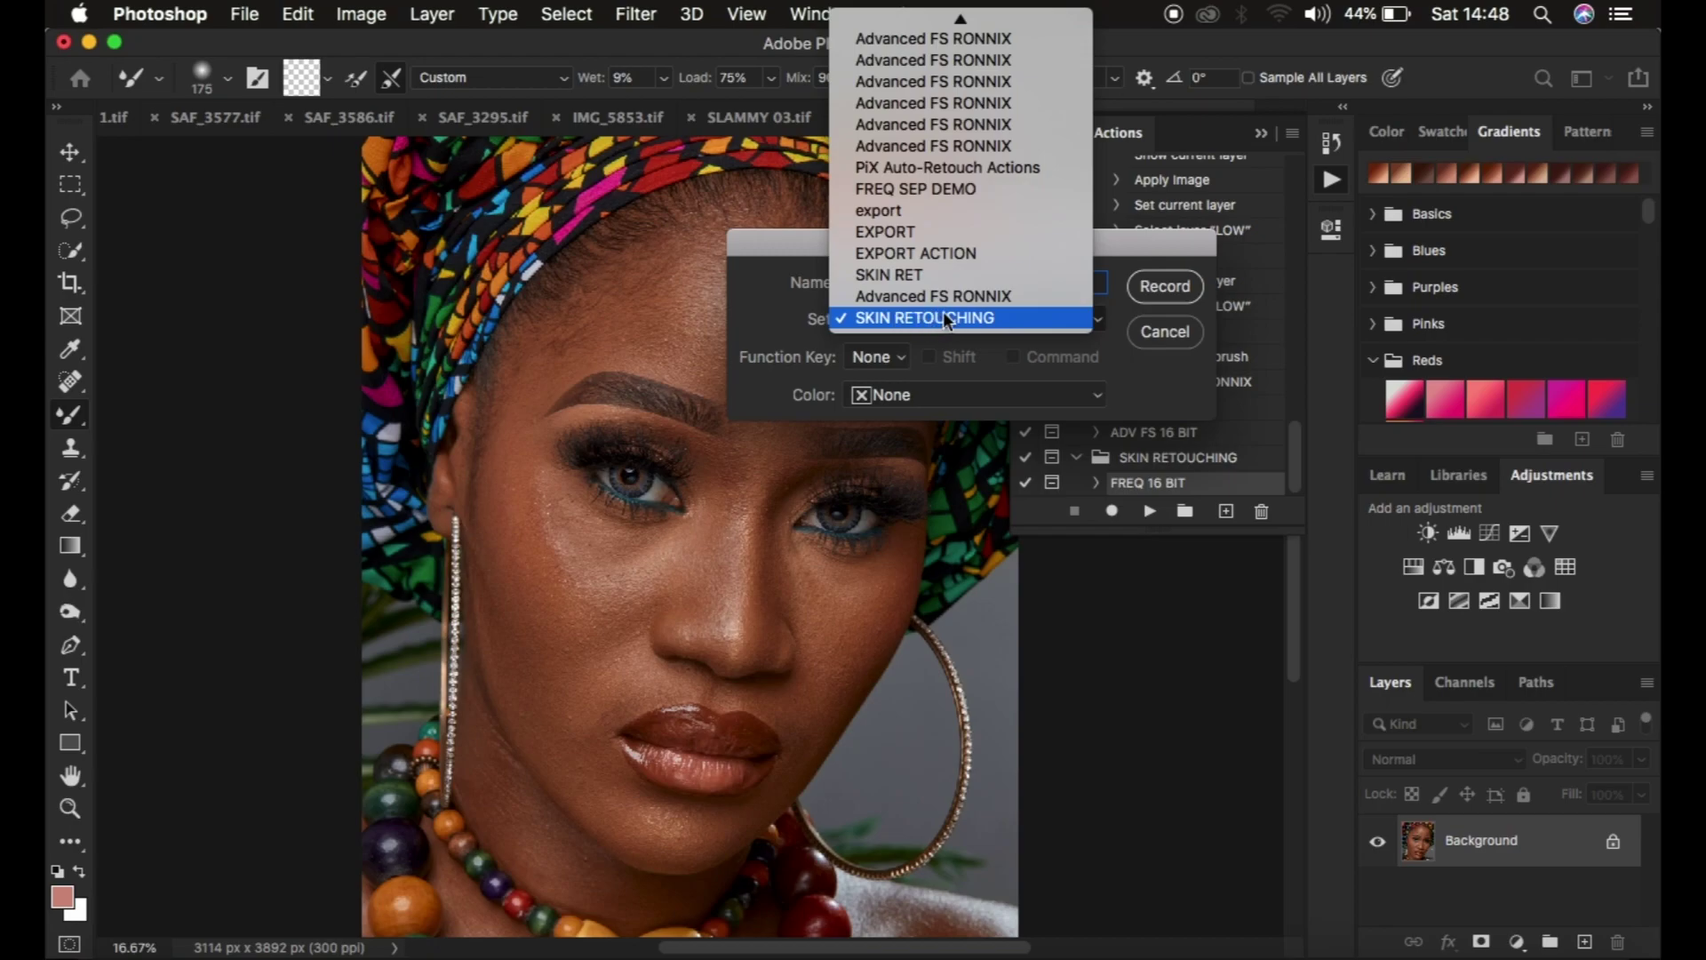
{"action": "left_click", "coordinate": [937, 316]}
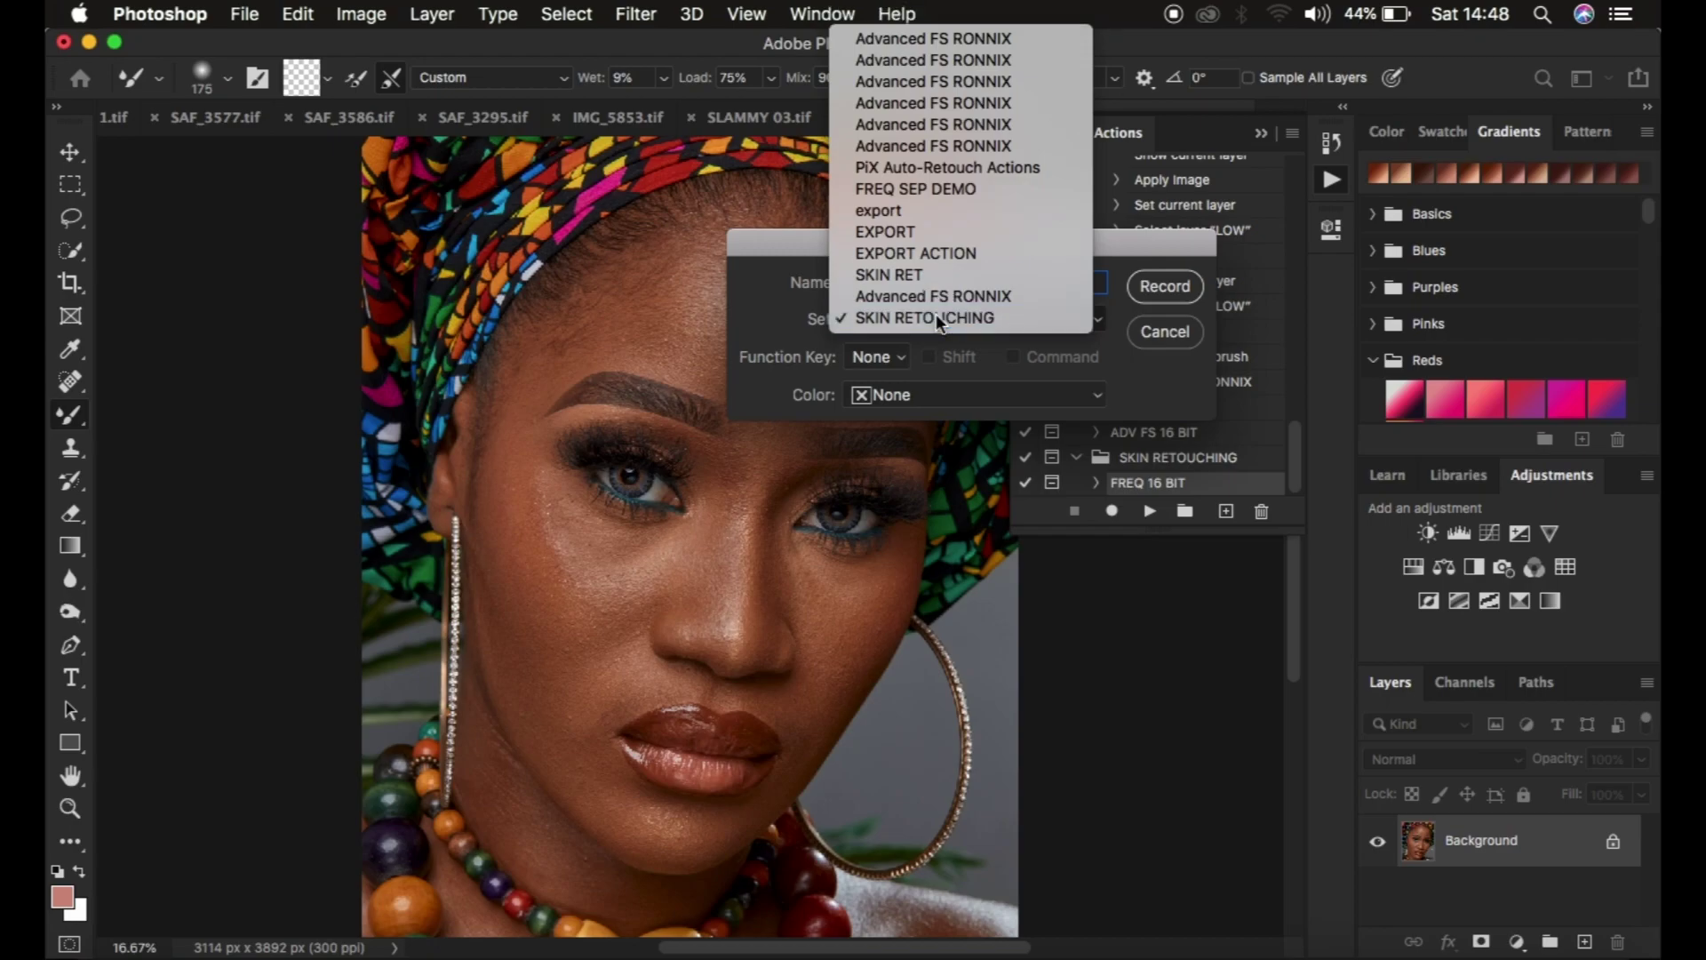
{"action": "left_click", "coordinate": [913, 393]}
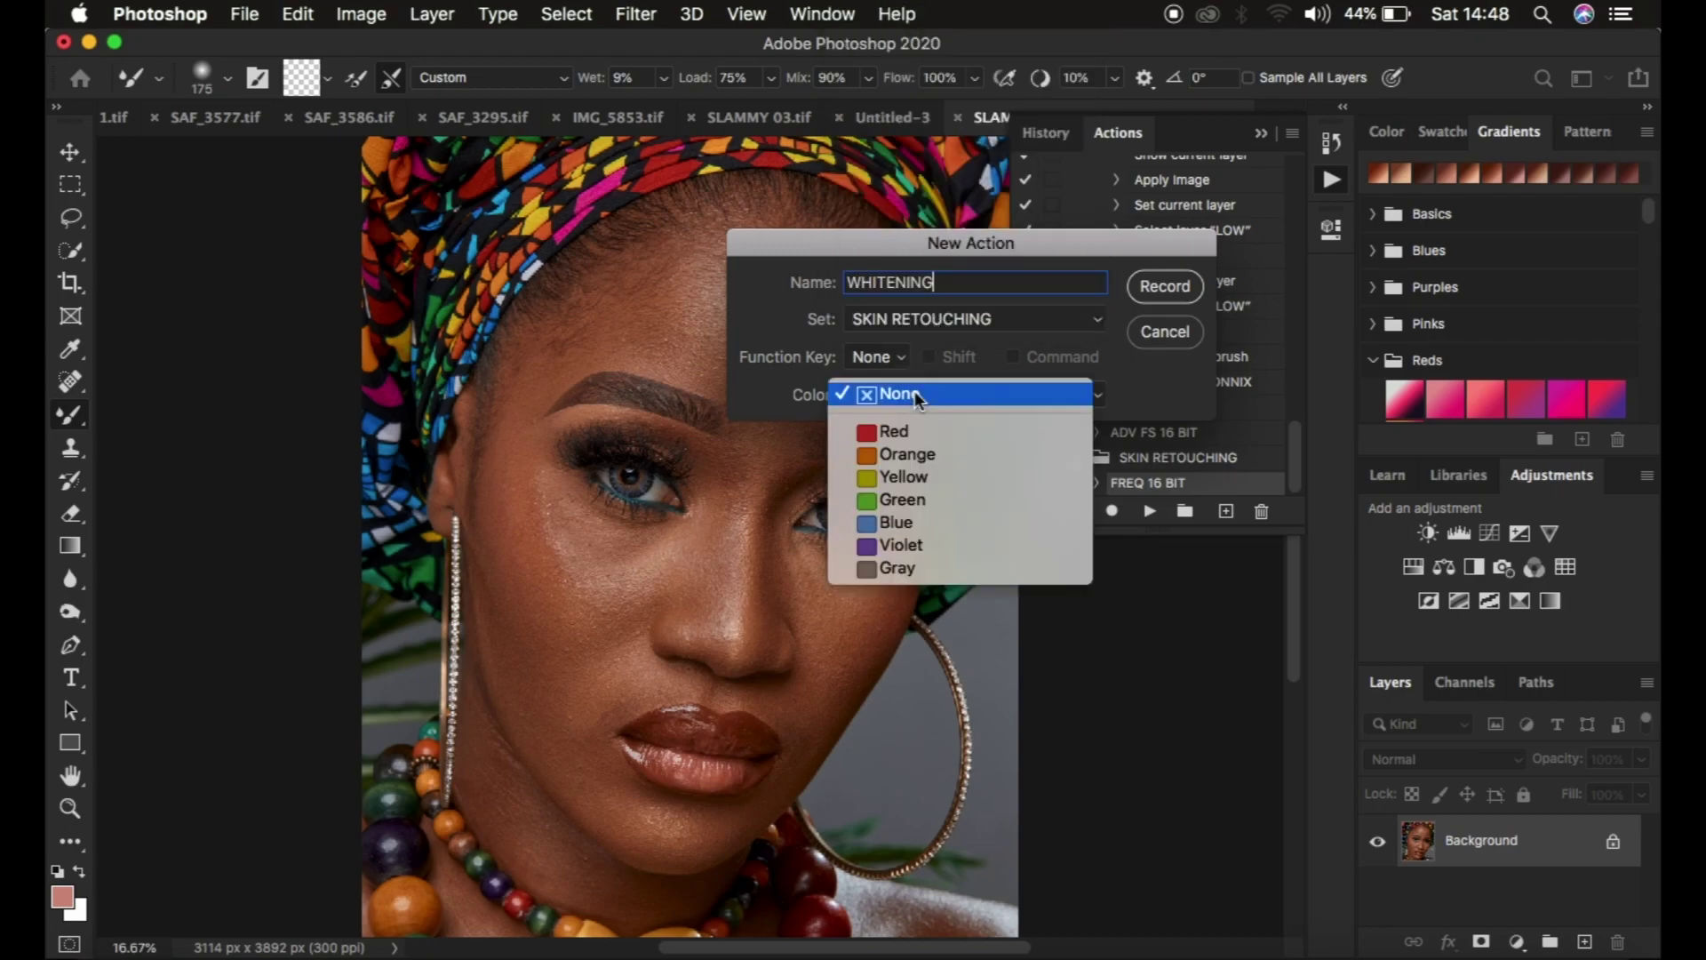
{"action": "left_click", "coordinate": [910, 476]}
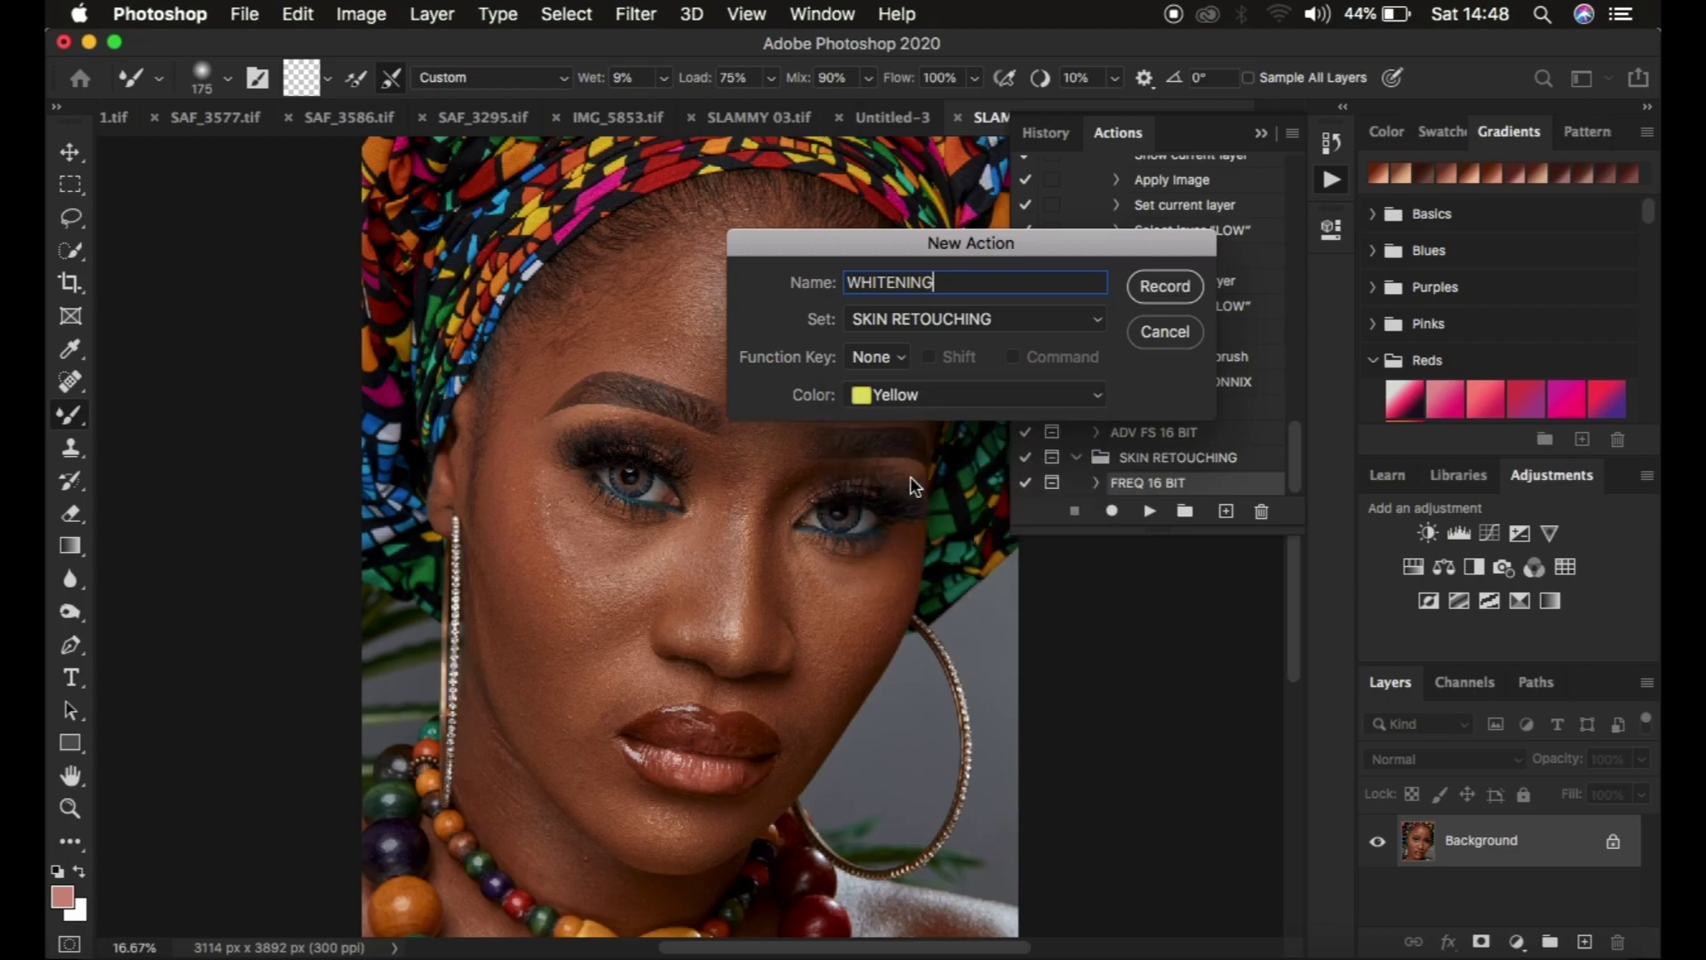
{"action": "left_click", "coordinate": [1162, 286]}
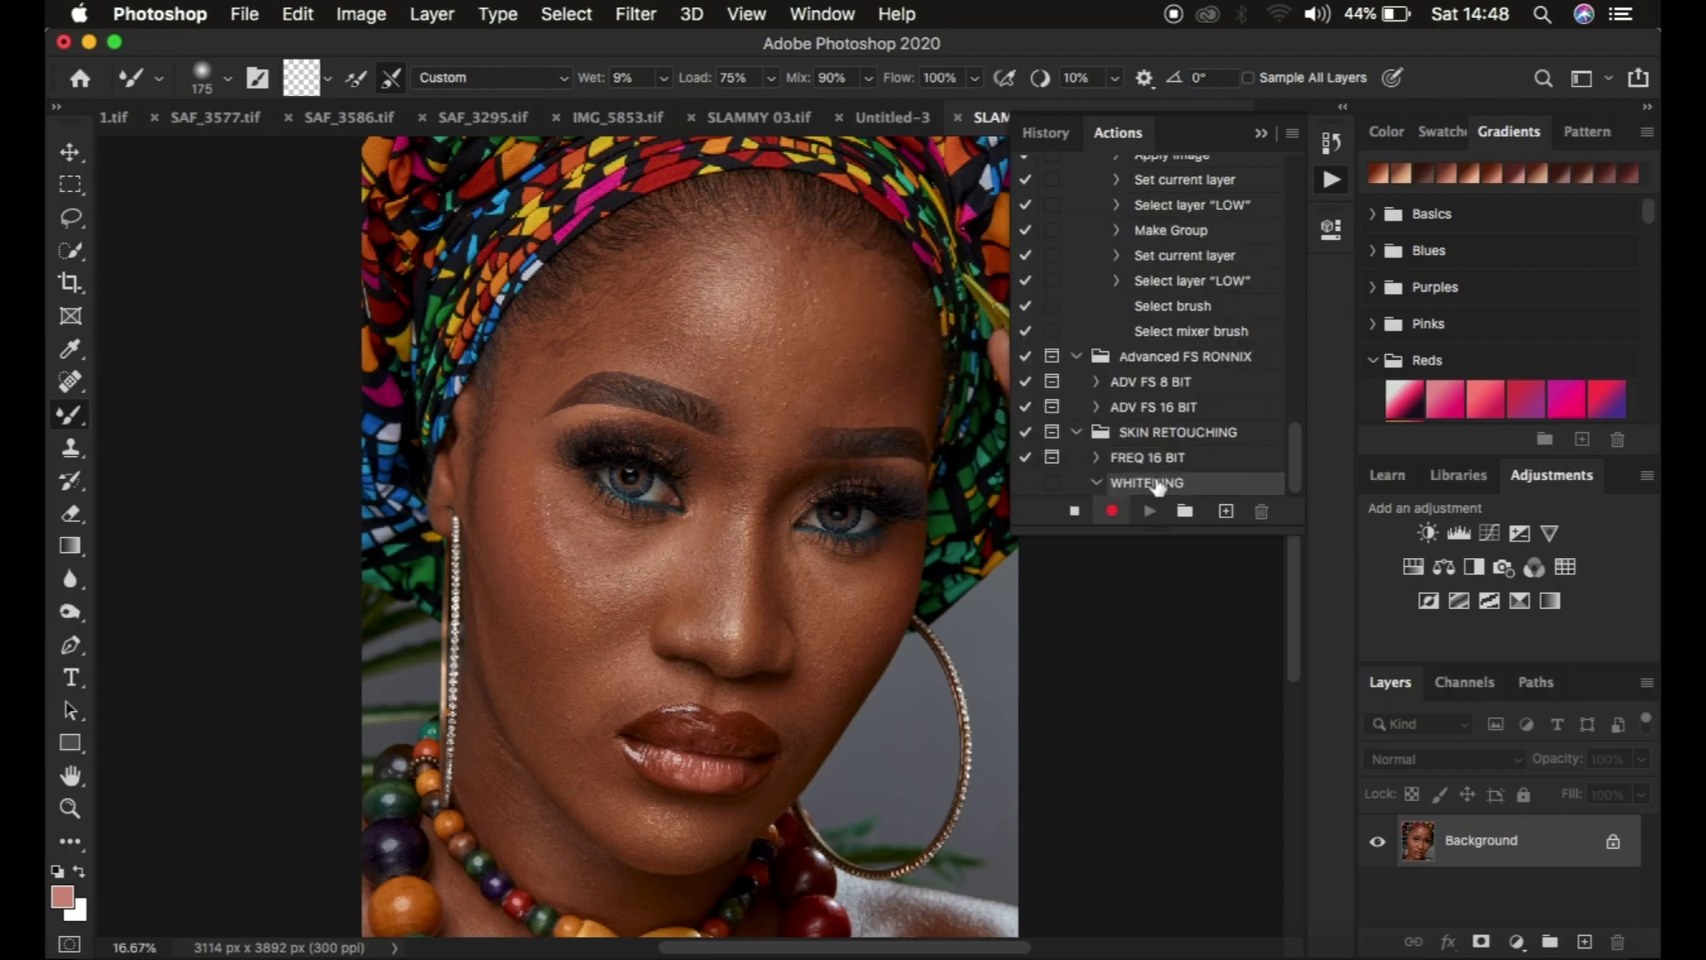
Add a Hue/Saturation adjustment layer with saturation -76 and invert its layer mask to black.
{"action": "left_click", "coordinate": [1517, 942]}
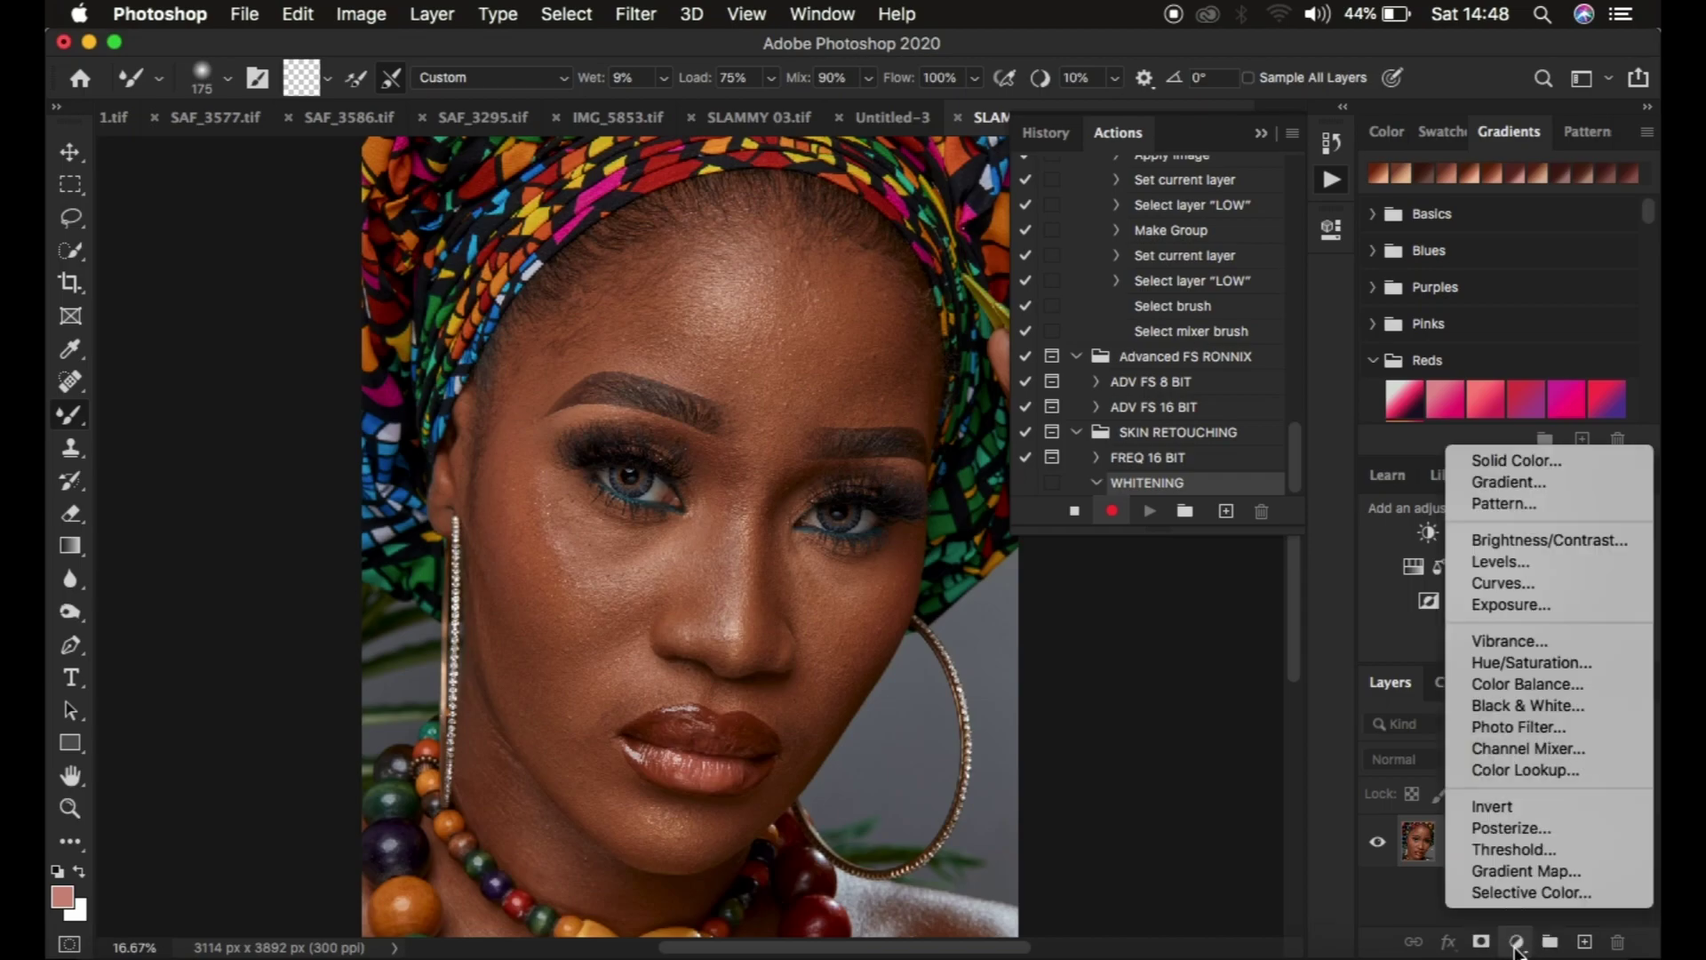
{"action": "left_click", "coordinate": [1506, 663]}
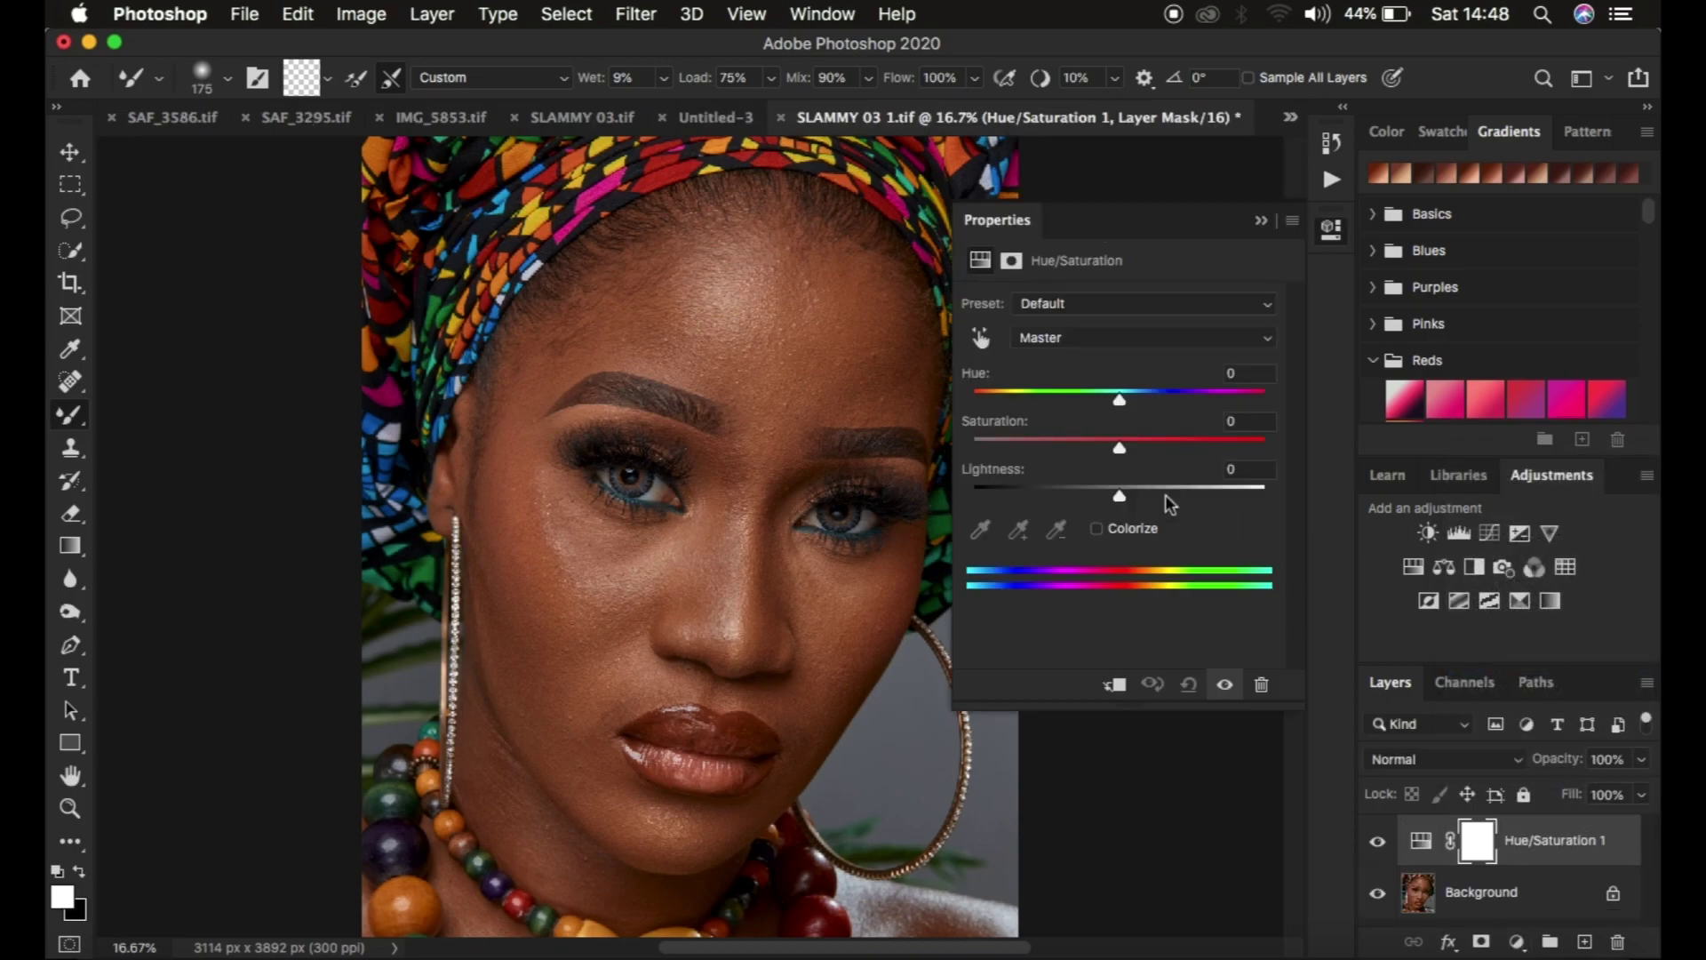
{"action": "left_click_drag", "start_coordinate": [1111, 445], "coordinate": [1009, 450]}
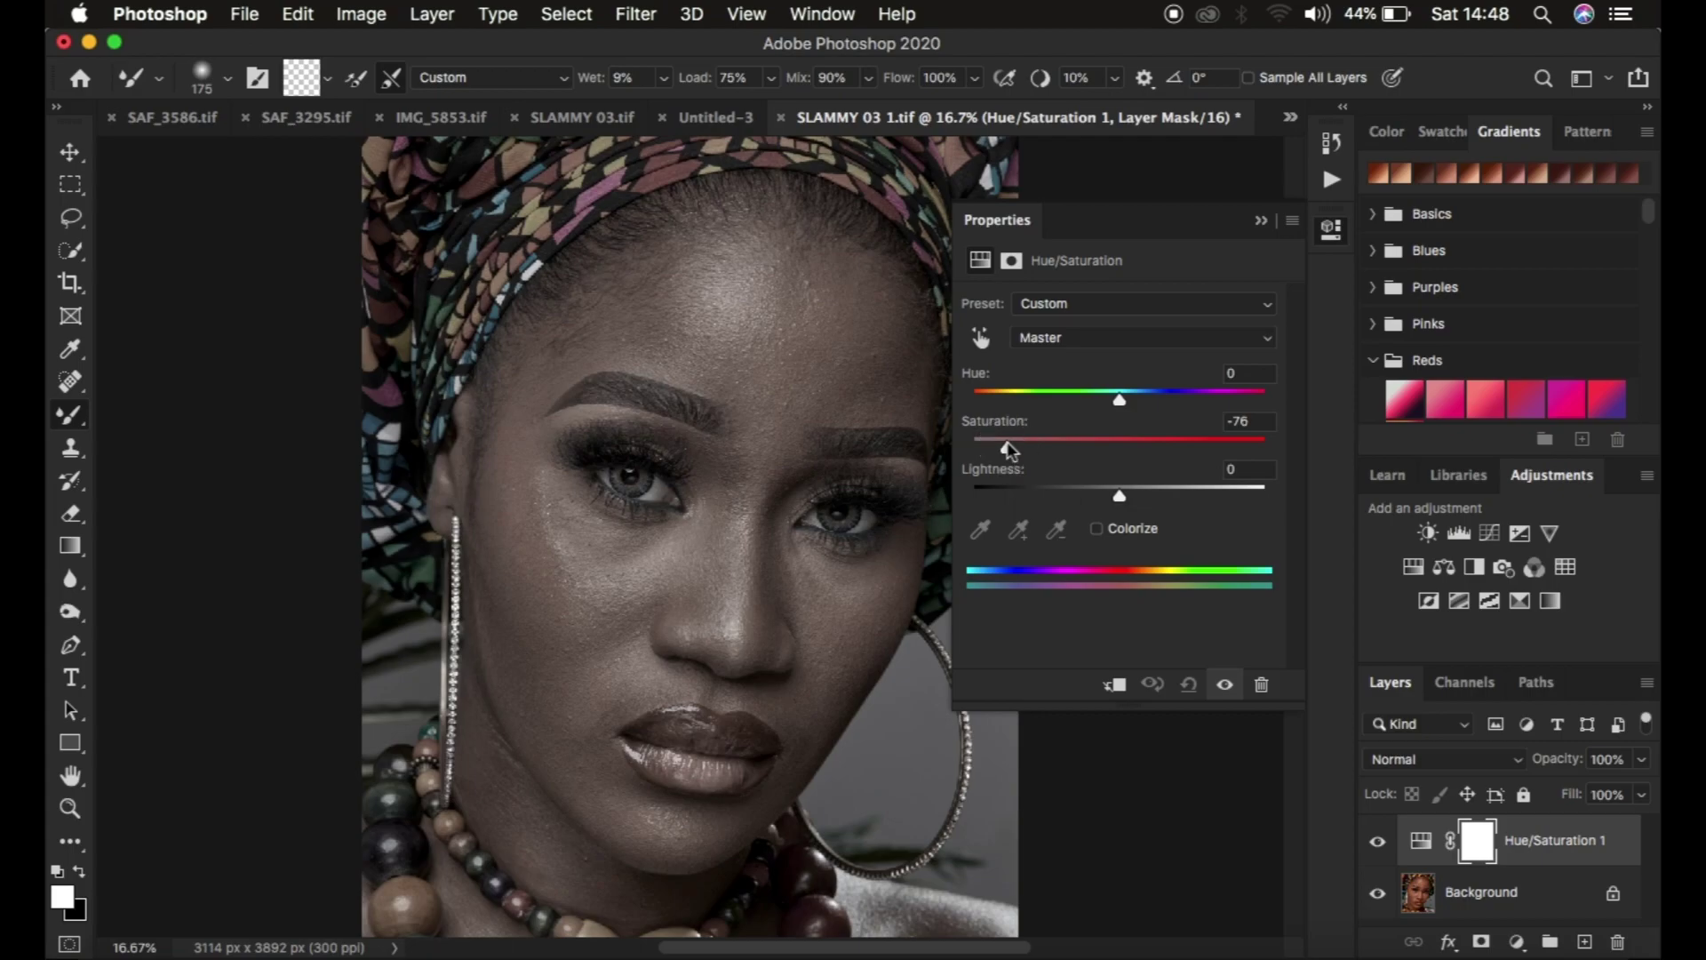
{"action": "left_click", "coordinate": [1263, 222]}
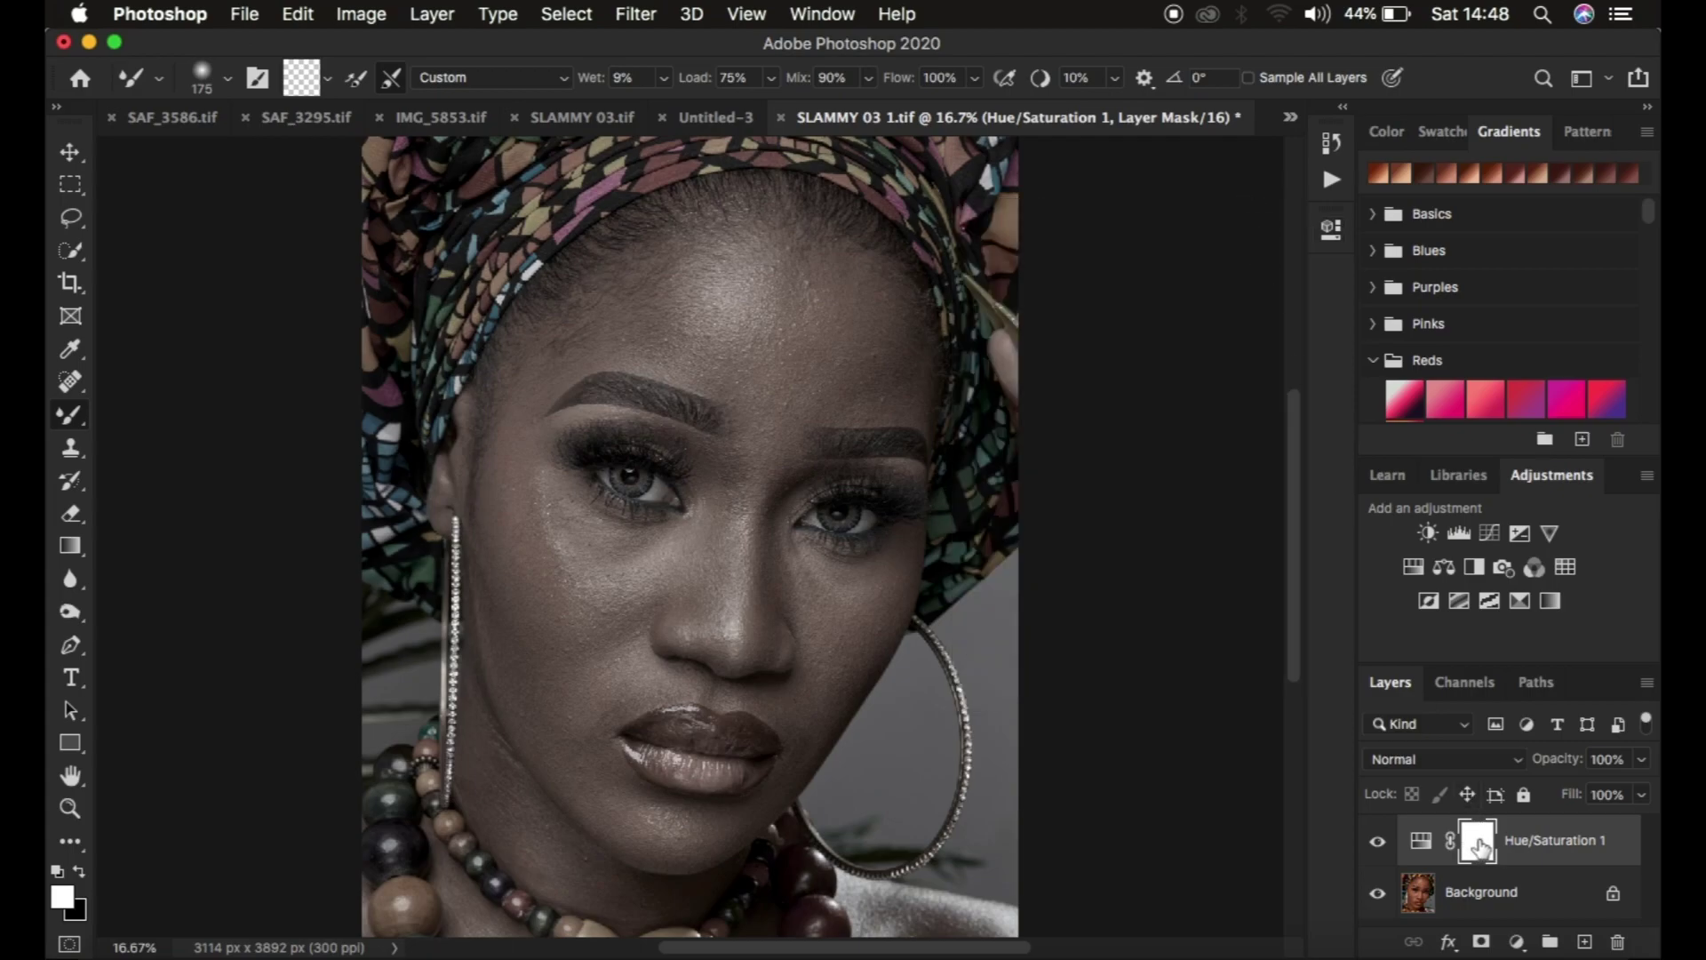
{"action": "key", "text": "super+i"}
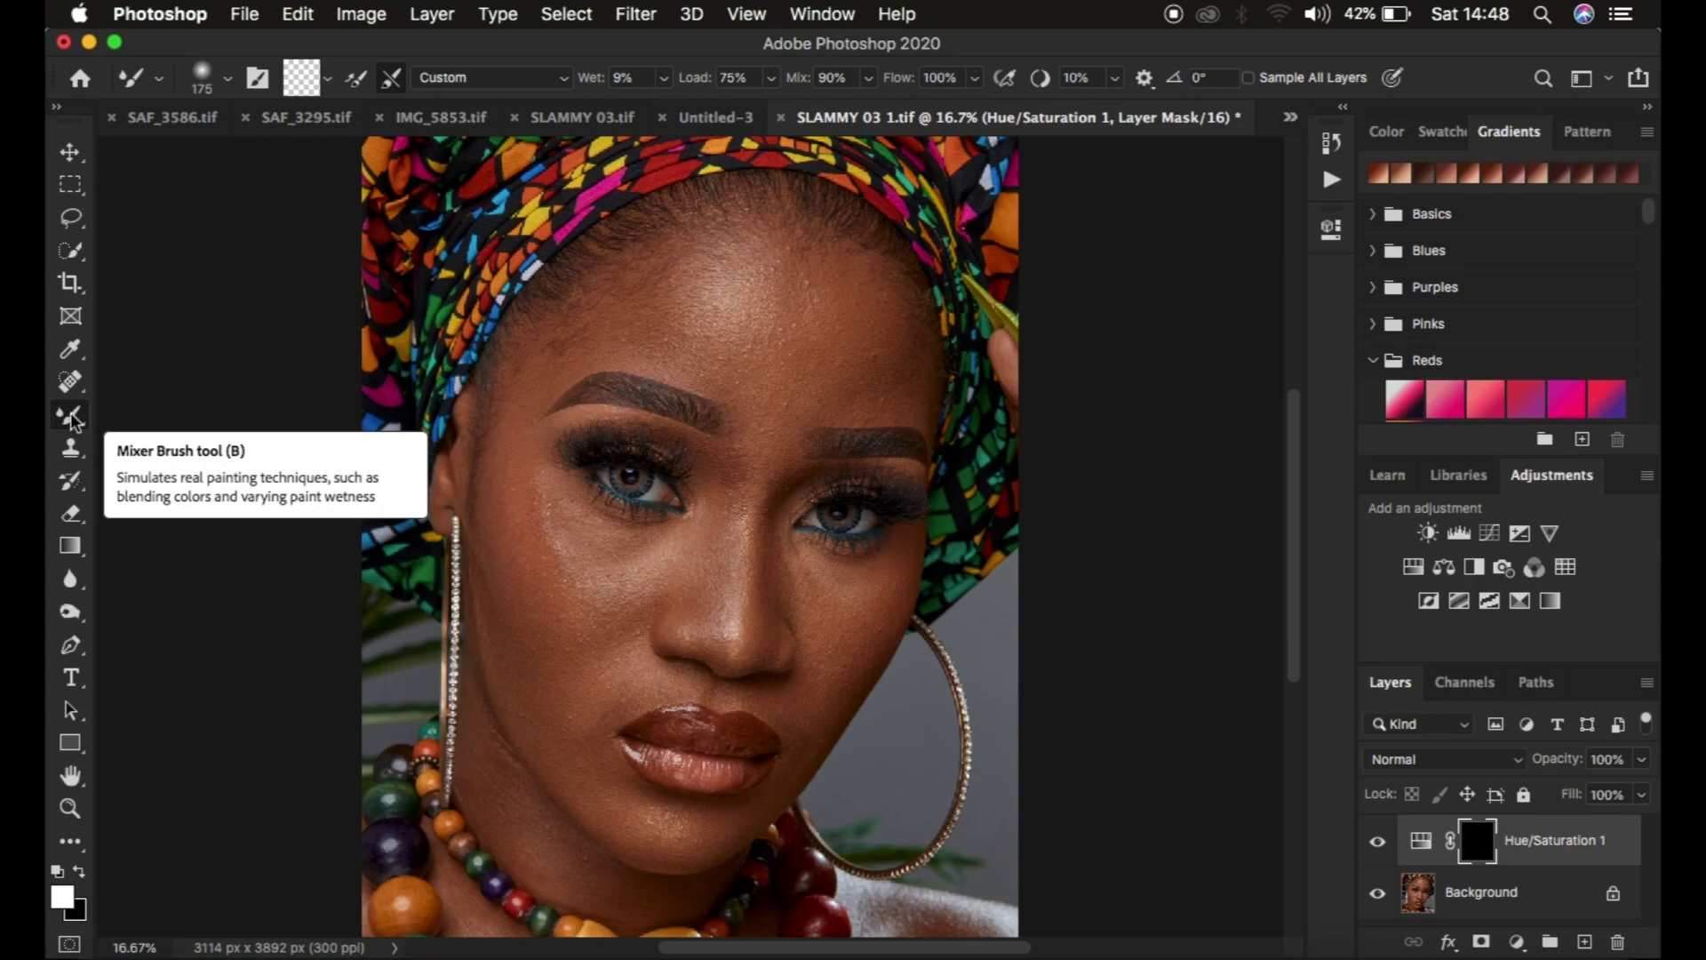
Switch from the Mixer Brush to the Brush tool, keep white as the foreground color and check the Soft Round brush settings.
{"action": "left_click_drag", "start_coordinate": [73, 420], "coordinate": [158, 416]}
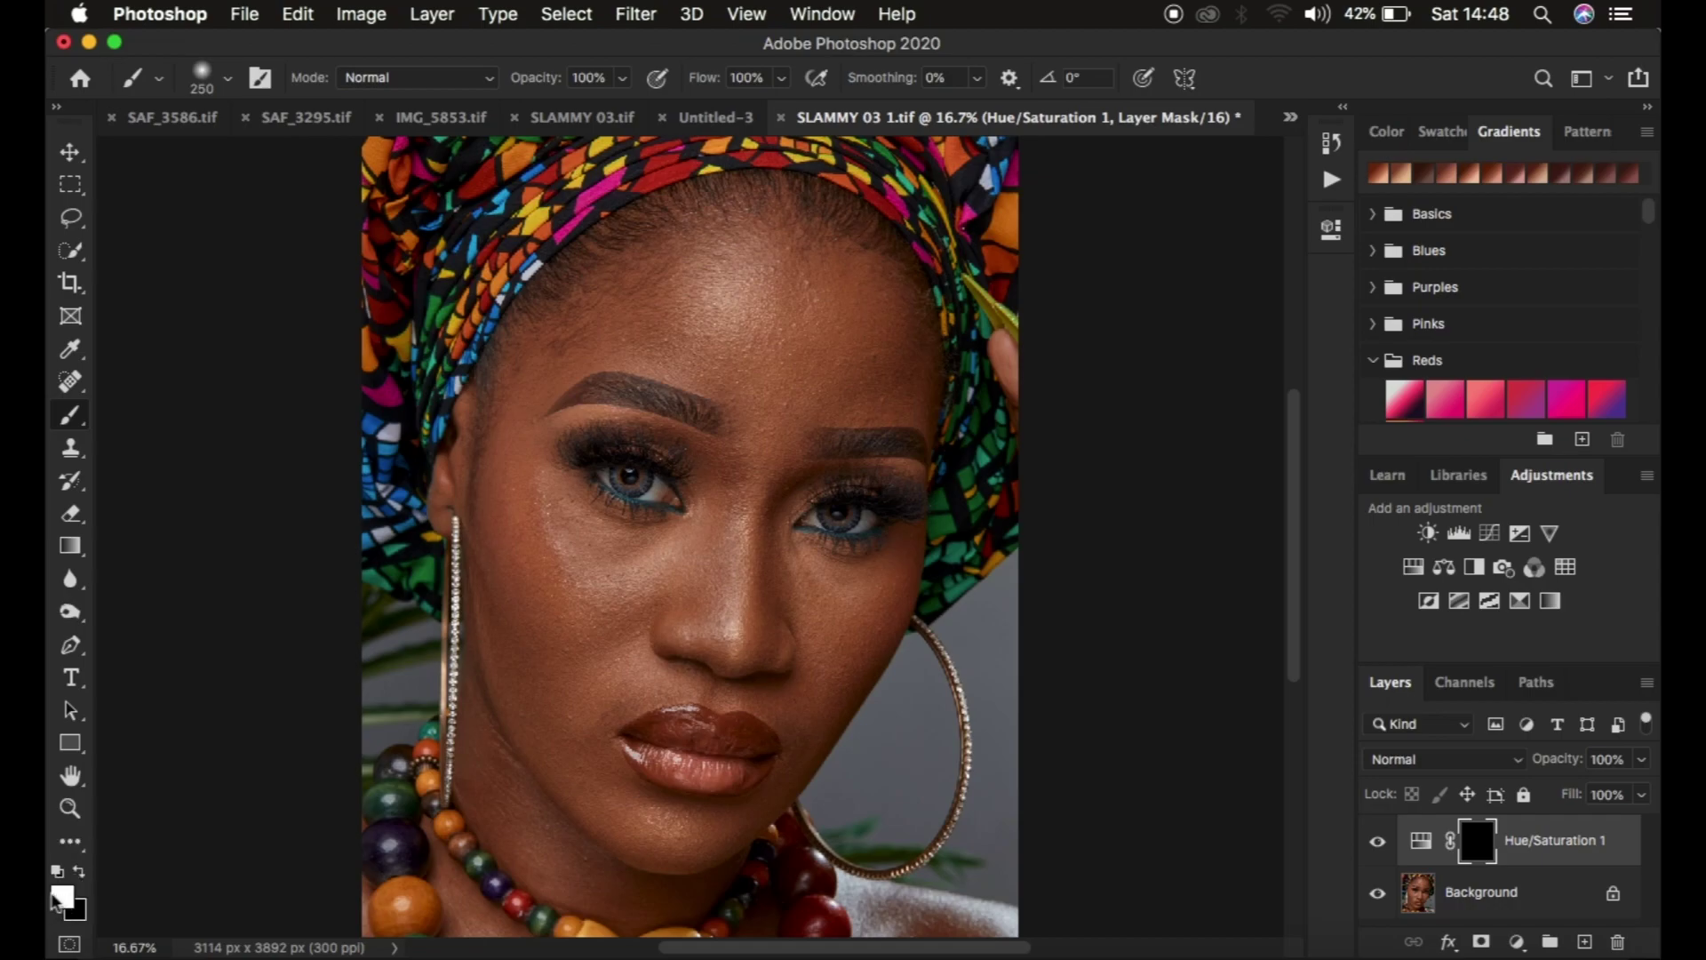
{"action": "left_click", "coordinate": [77, 874]}
{"action": "left_click", "coordinate": [77, 874]}
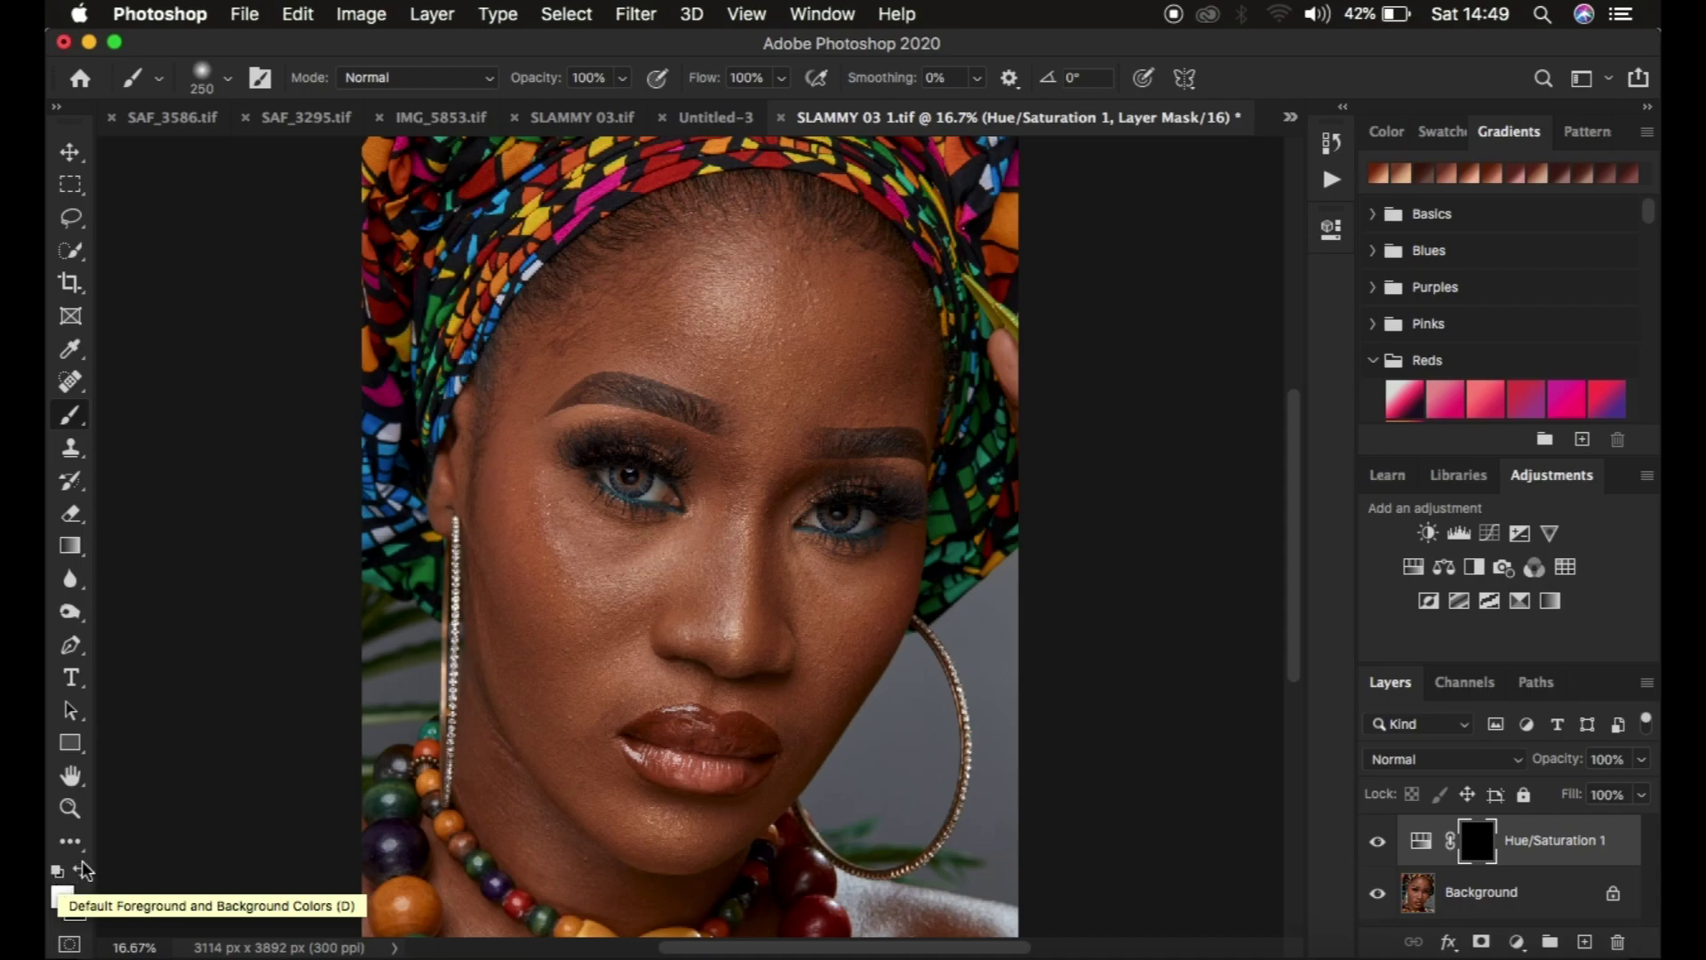
{"action": "left_click", "coordinate": [228, 77]}
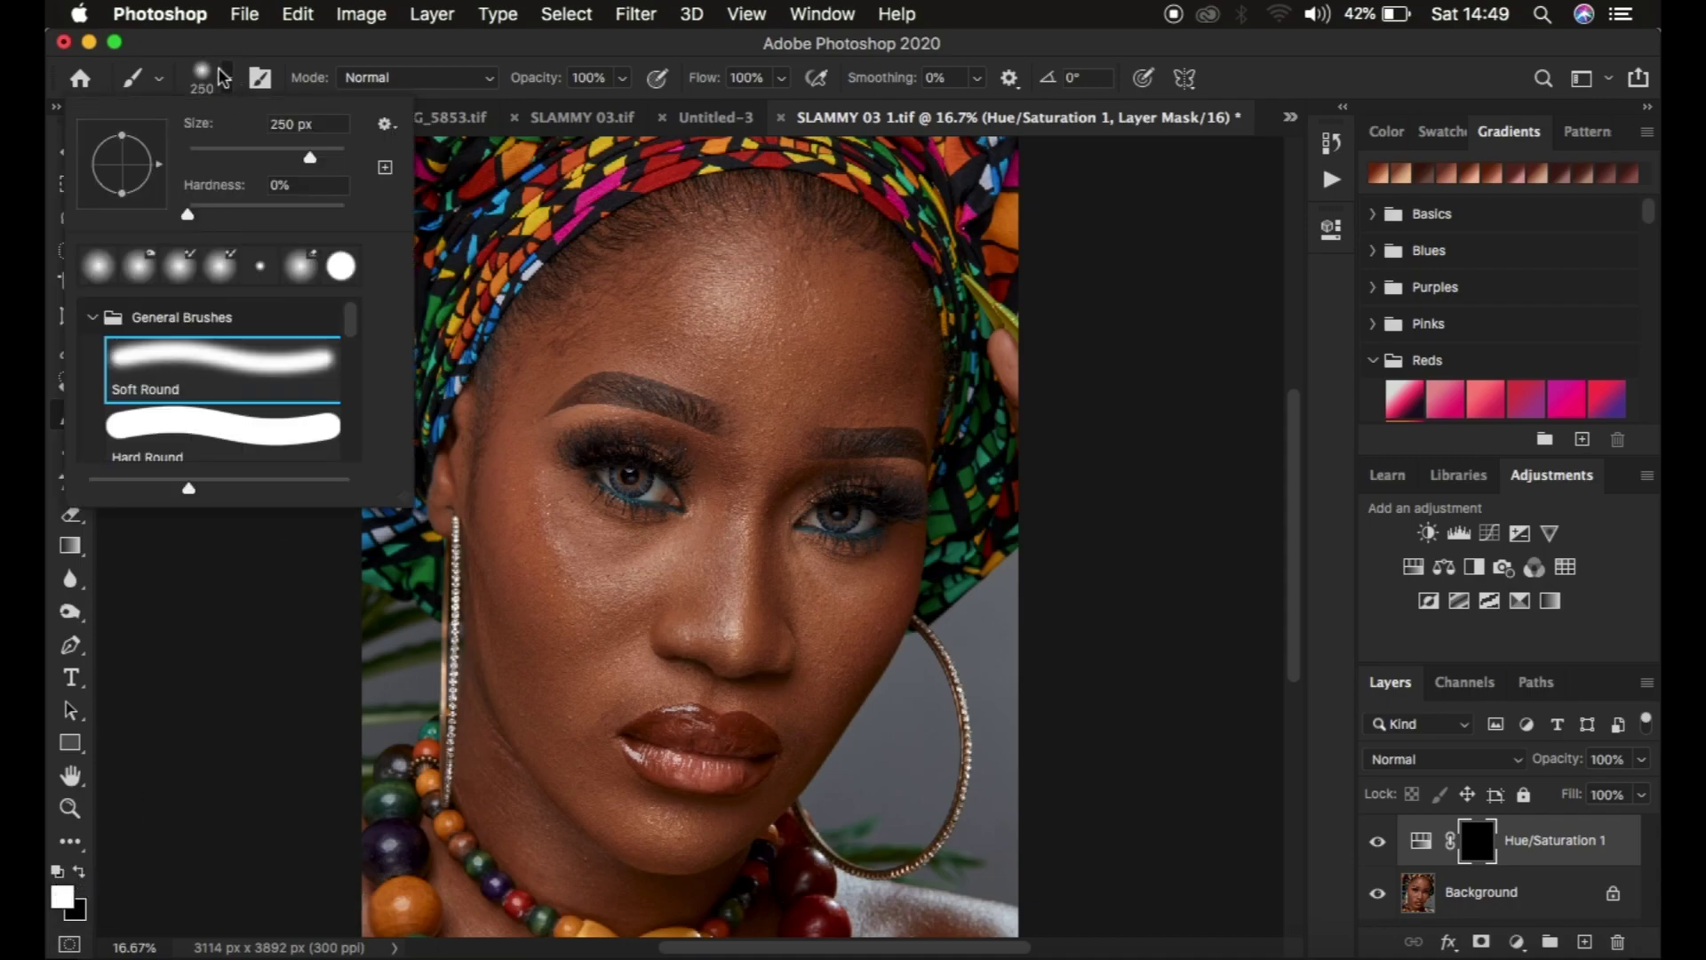
{"action": "left_click", "coordinate": [439, 55]}
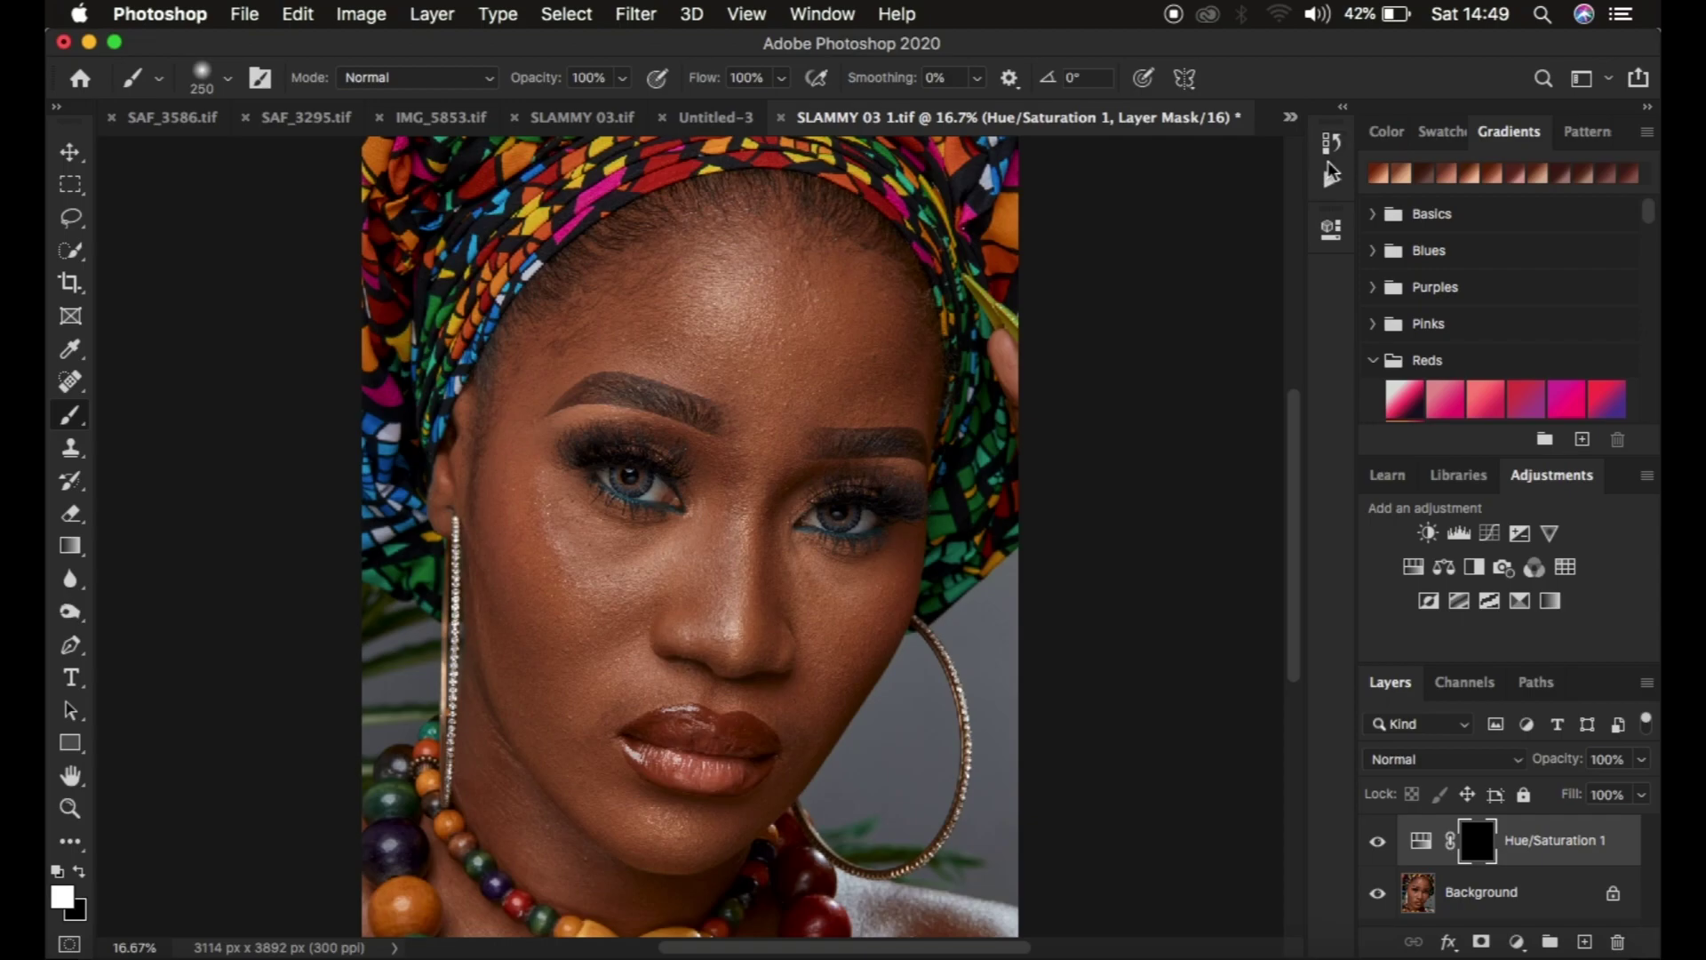
Stop recording the WHITENING action and delete the Hue/Saturation adjustment layer.
{"action": "left_click", "coordinate": [1331, 183]}
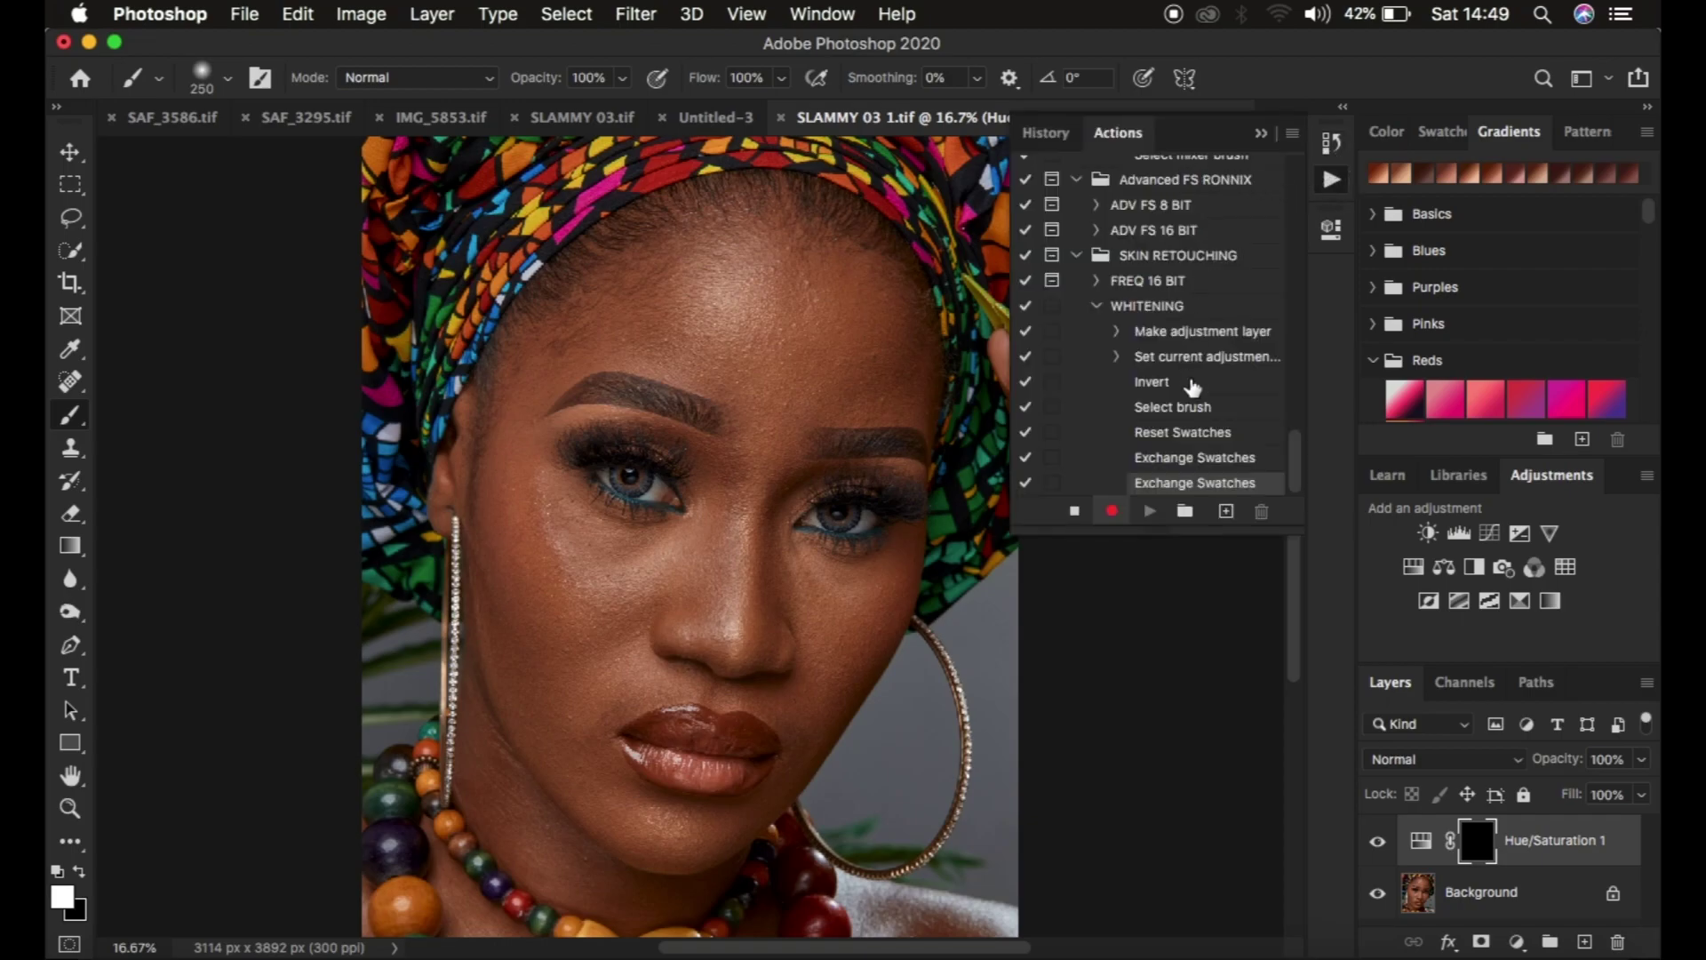
{"action": "left_click", "coordinate": [1075, 514]}
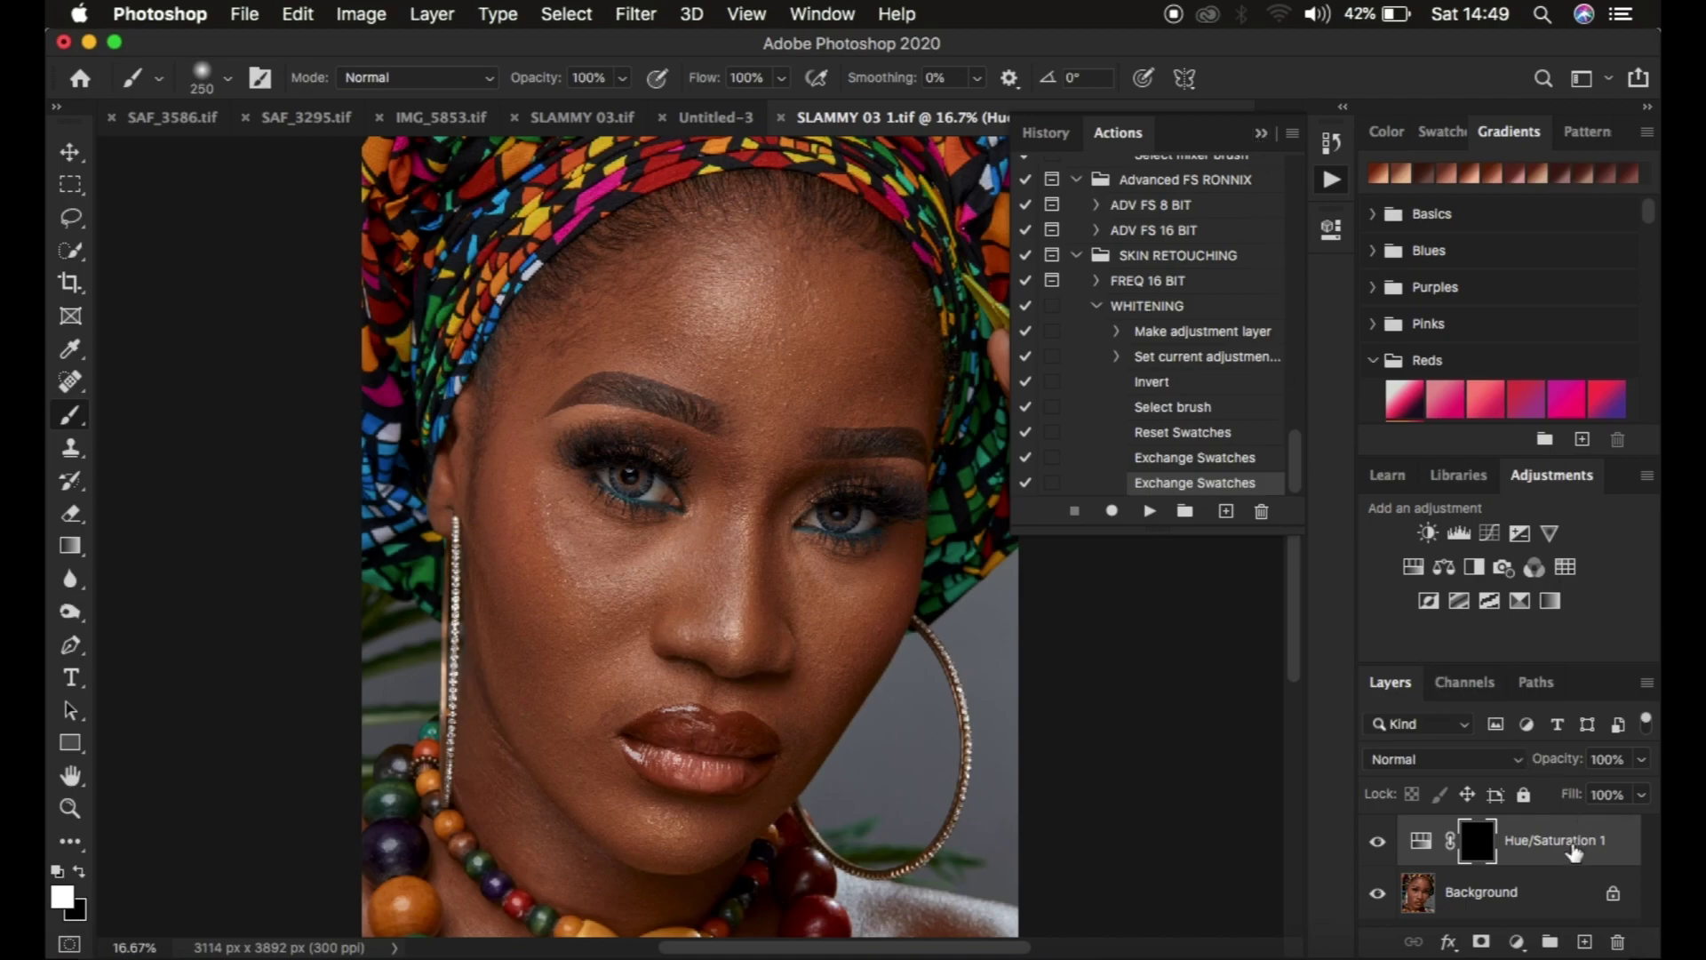
{"action": "key", "text": "BackSpace"}
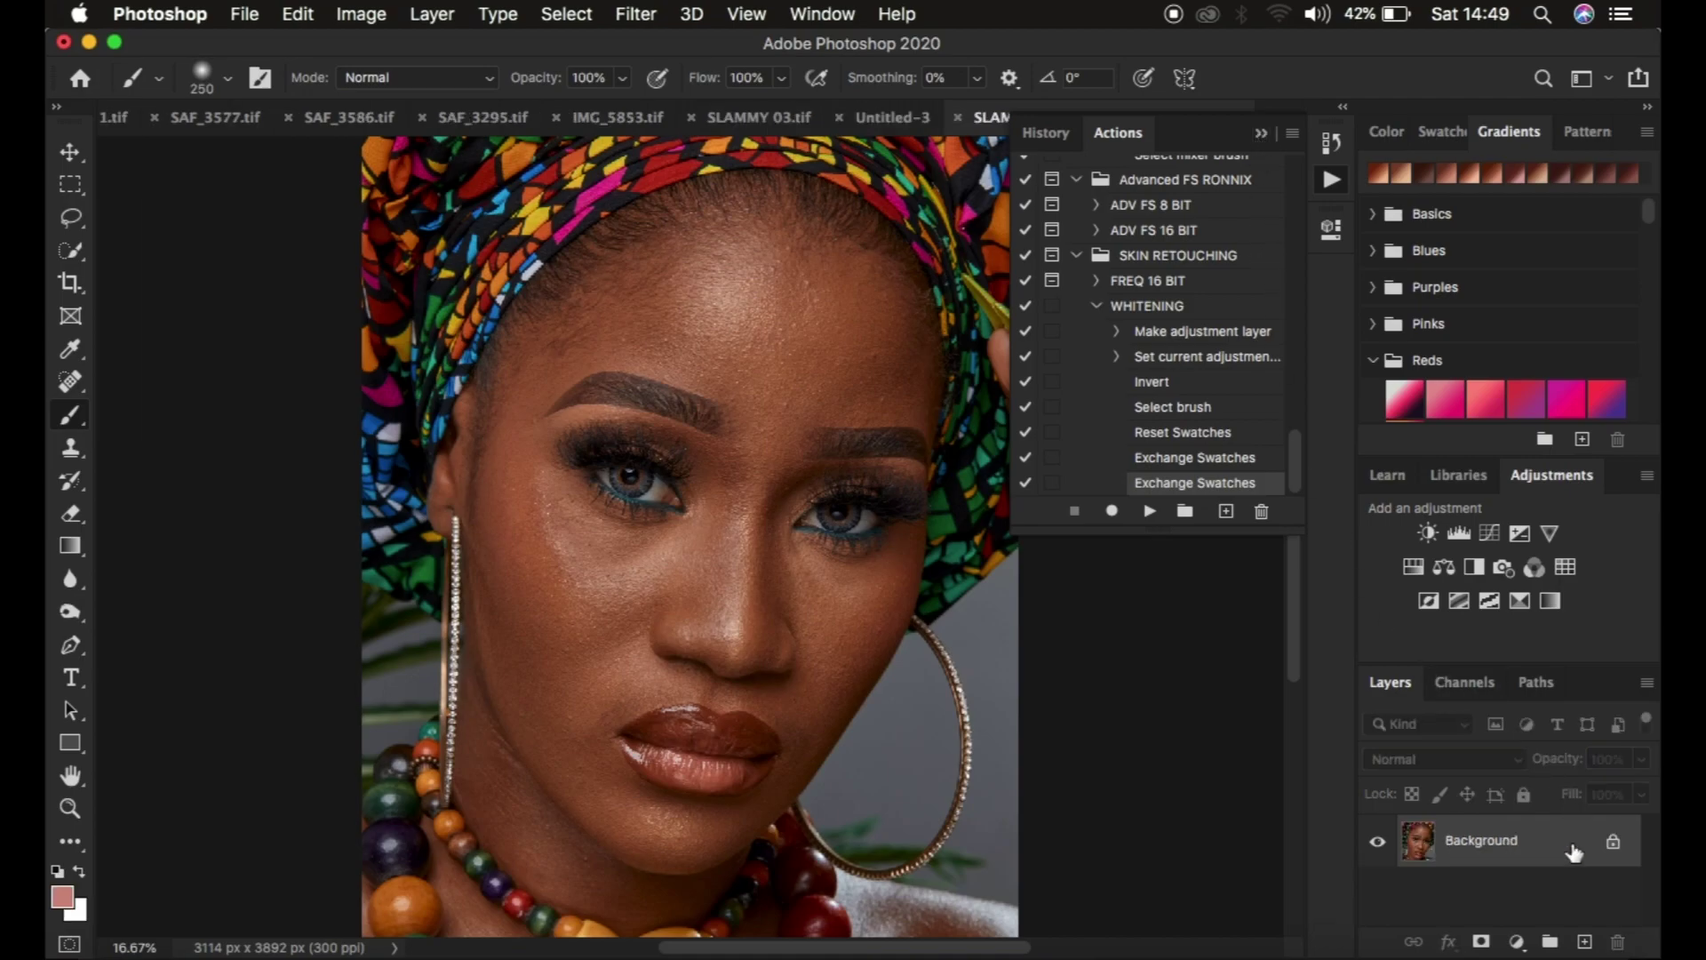
Collapse the WHITENING action in the SKIN RETOUCHING set and play it on the Background layer.
{"action": "left_click", "coordinate": [1097, 306]}
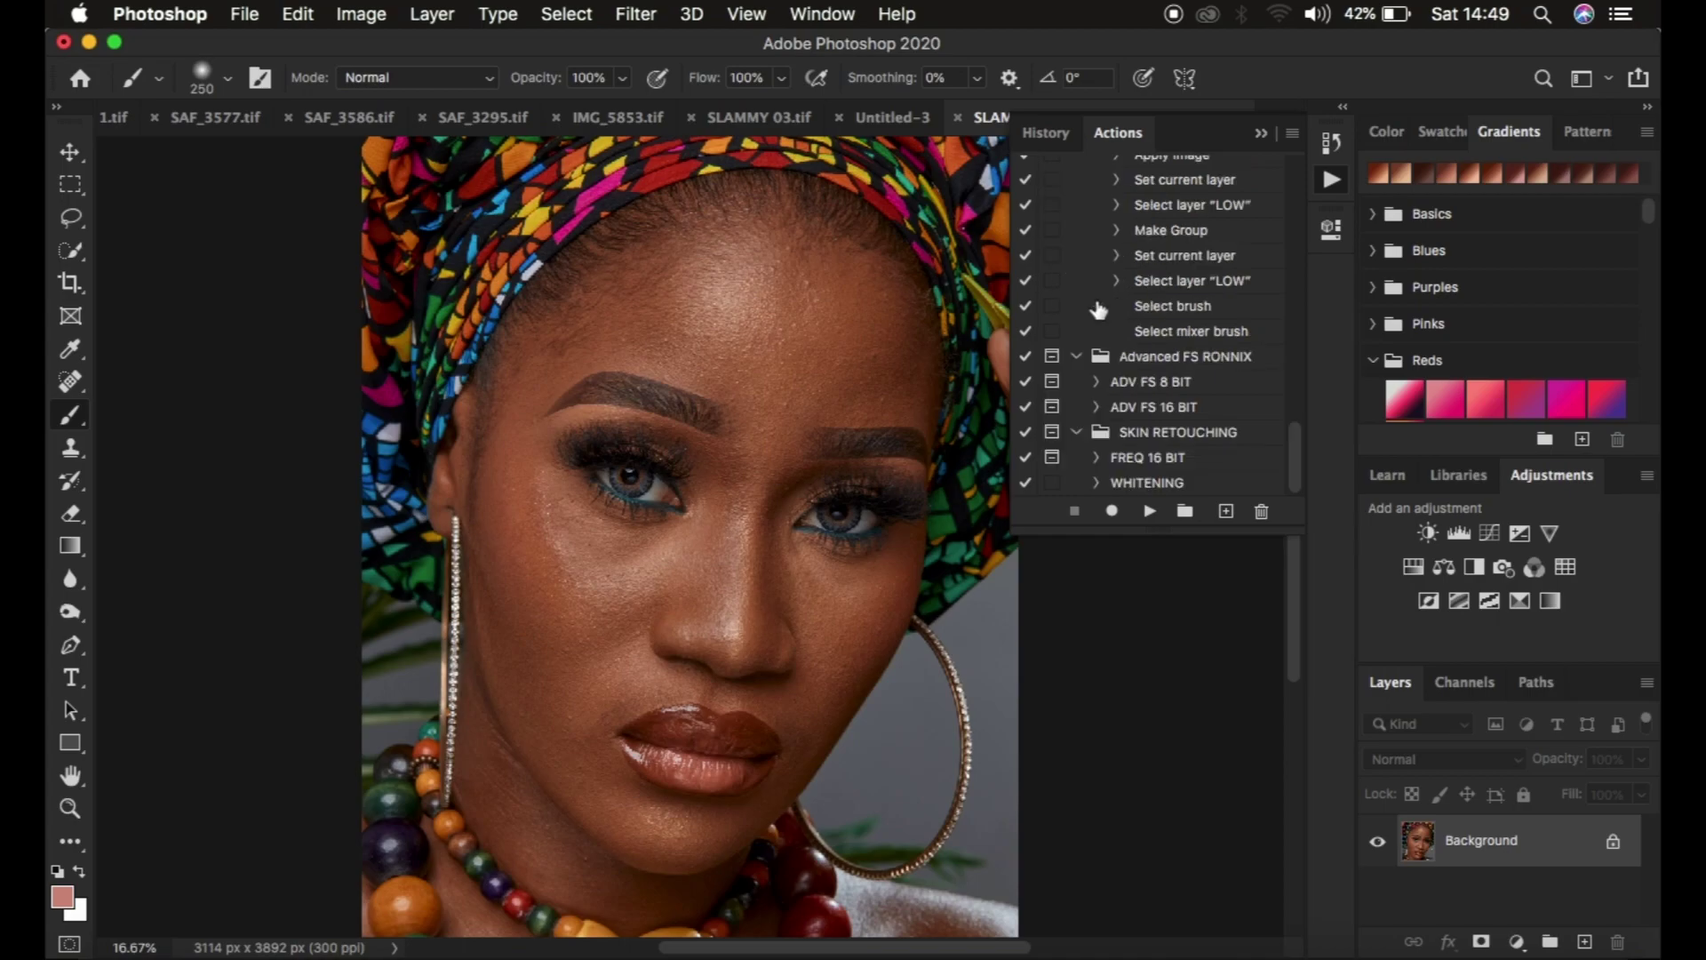
{"action": "left_click", "coordinate": [1147, 485]}
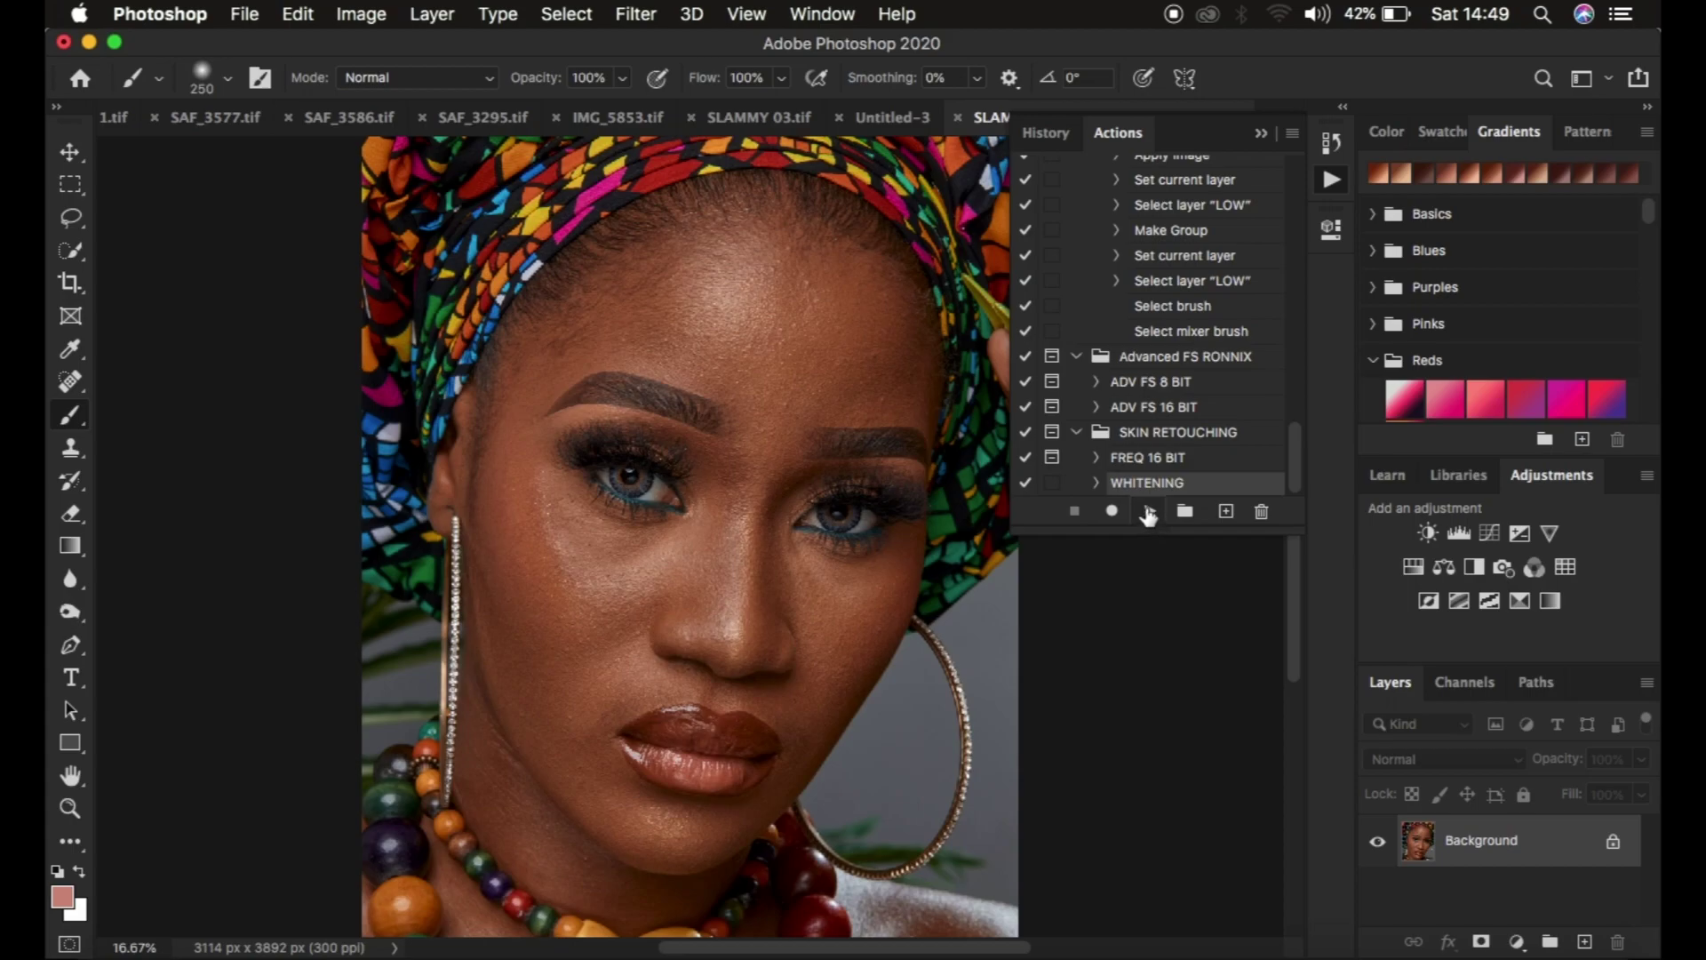
{"action": "left_click", "coordinate": [1149, 513]}
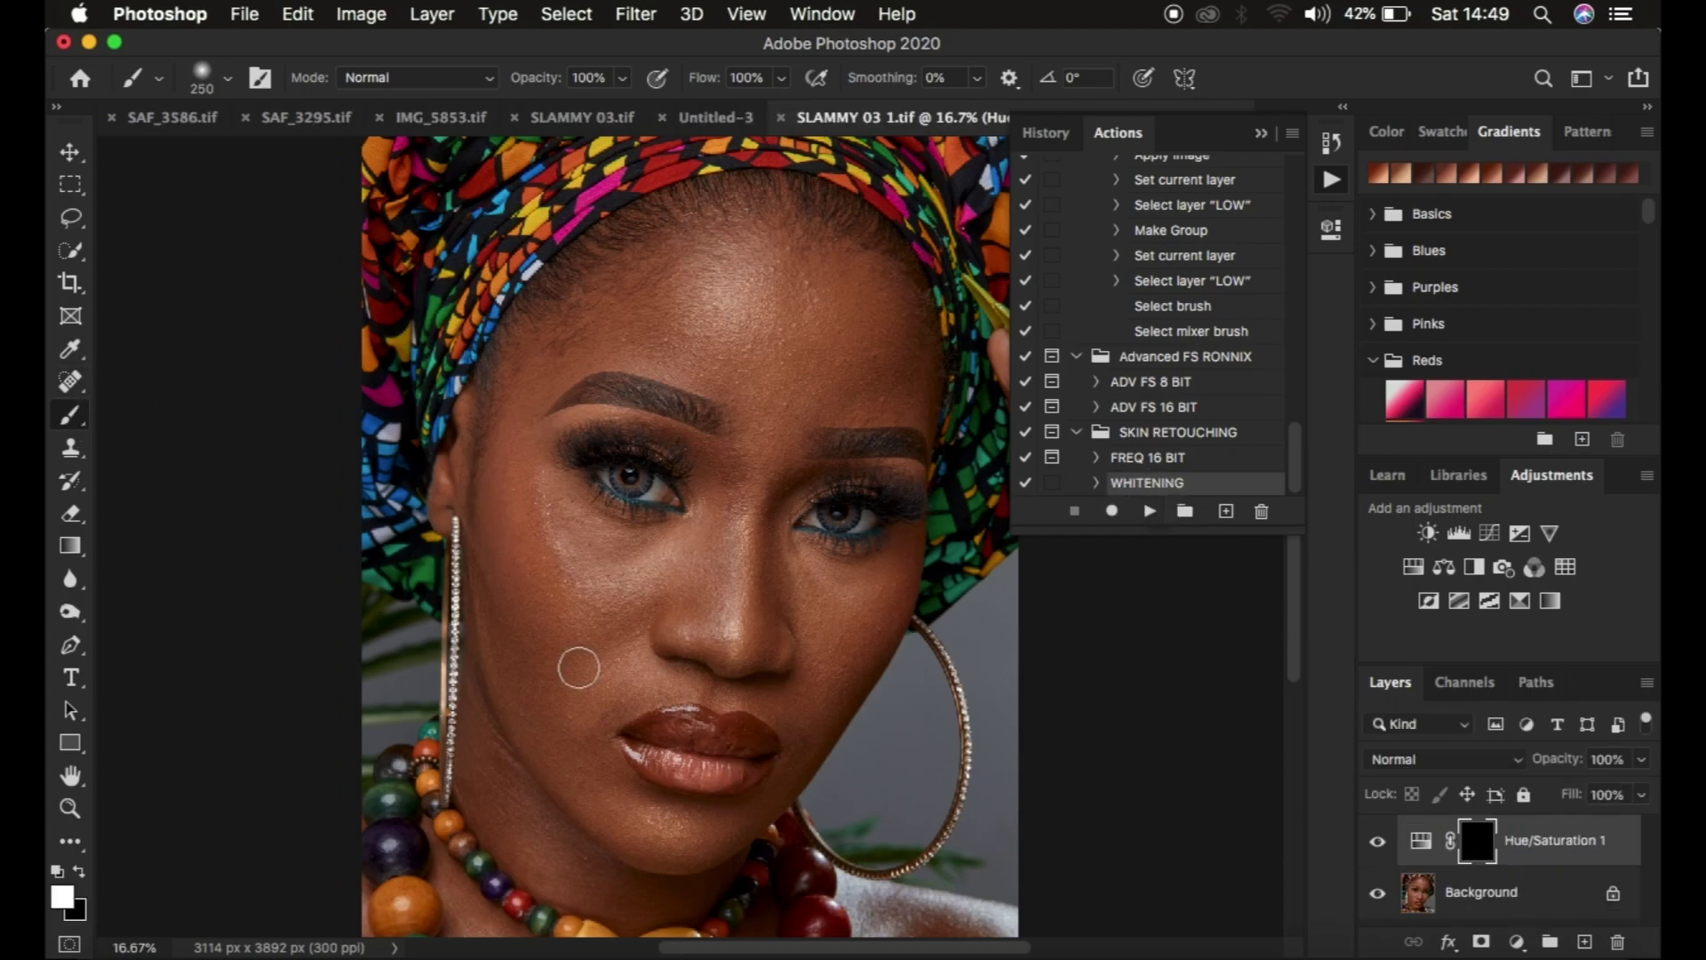
Reduce the brush to 60 px and paint white on the Hue/Saturation mask over the portrait's left-hand eye.
{"action": "key", "text": "super+equal"}
{"action": "key", "text": "super+equal"}
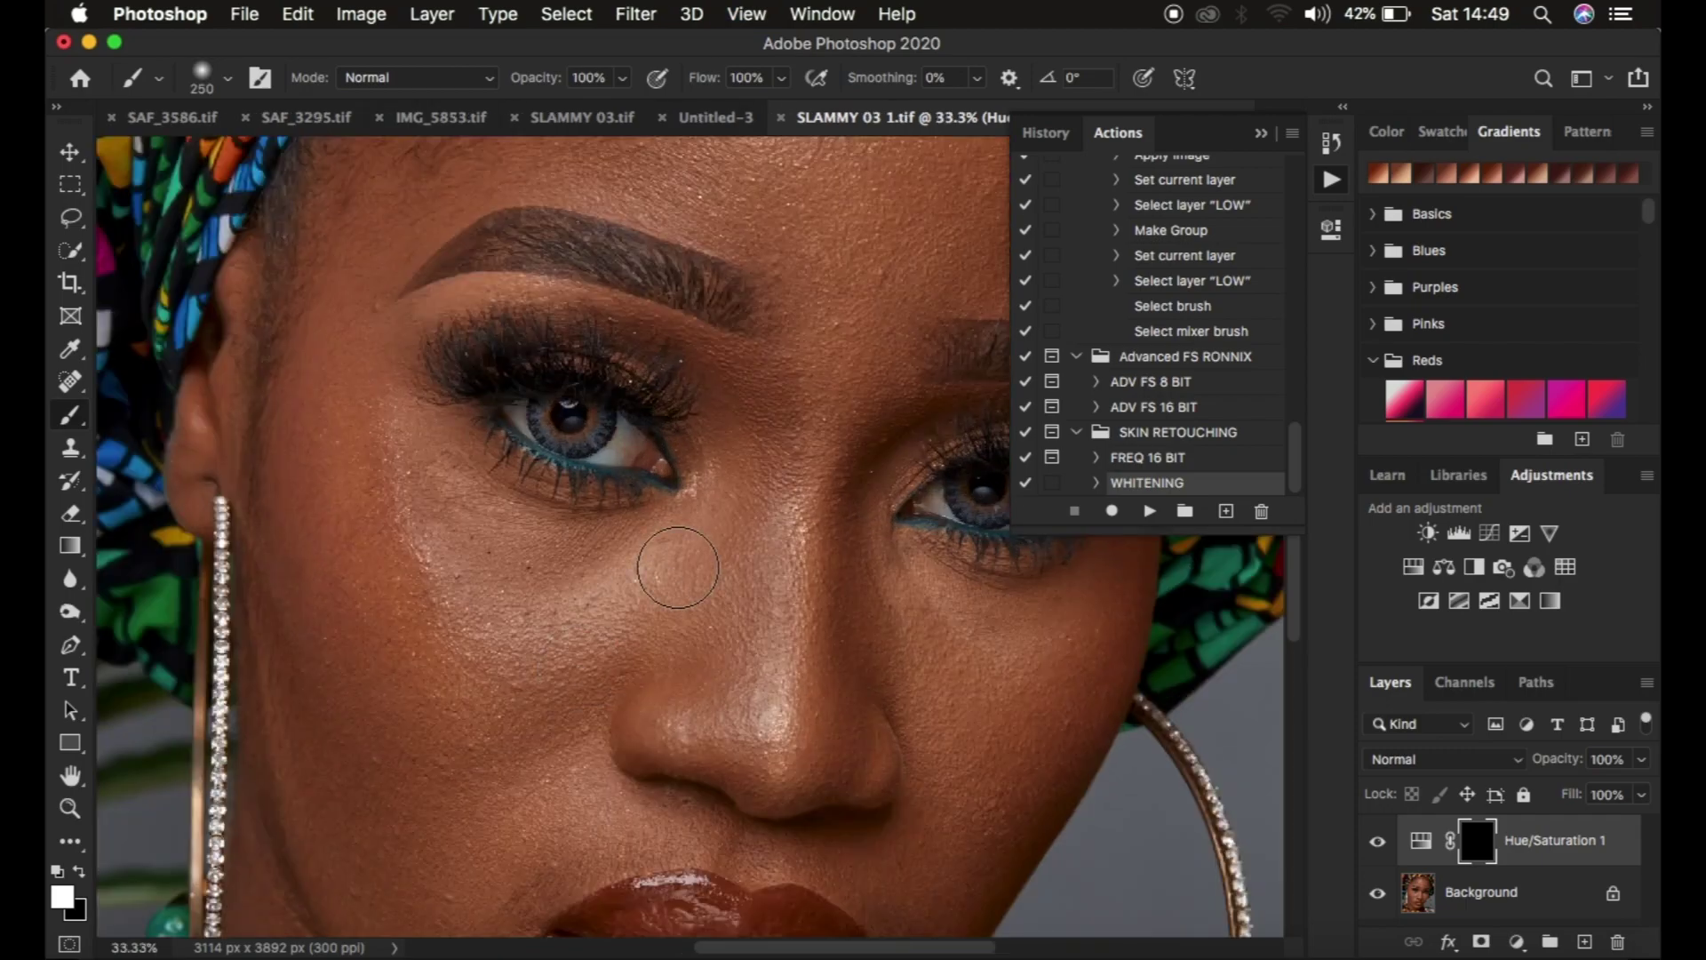
{"action": "key", "text": "bracketleft"}
{"action": "key", "text": "bracketleft"}
{"action": "key", "text": "bracketleft"}
{"action": "key", "text": "bracketleft"}
{"action": "key", "text": "bracketleft"}
{"action": "key", "text": "bracketleft"}
{"action": "key", "text": "bracketleft"}
{"action": "key", "text": "bracketleft"}
{"action": "key", "text": "bracketleft"}
{"action": "mouse_move", "coordinate": [515, 398]}
{"action": "left_mouse_down"}
{"action": "mouse_move", "coordinate": [580, 442]}
{"action": "mouse_move", "coordinate": [612, 420]}
{"action": "mouse_move", "coordinate": [622, 454]}
{"action": "mouse_move", "coordinate": [591, 462]}
{"action": "mouse_move", "coordinate": [626, 432]}
{"action": "left_mouse_up"}
Paint white on the Hue/Saturation mask over the portrait's right-hand eye, and collapse the list of actions.
{"action": "scroll", "coordinate": [835, 548], "scroll_direction": "right", "scroll_amount": 5}
{"action": "scroll", "coordinate": [835, 547], "scroll_direction": "up", "scroll_amount": 1}
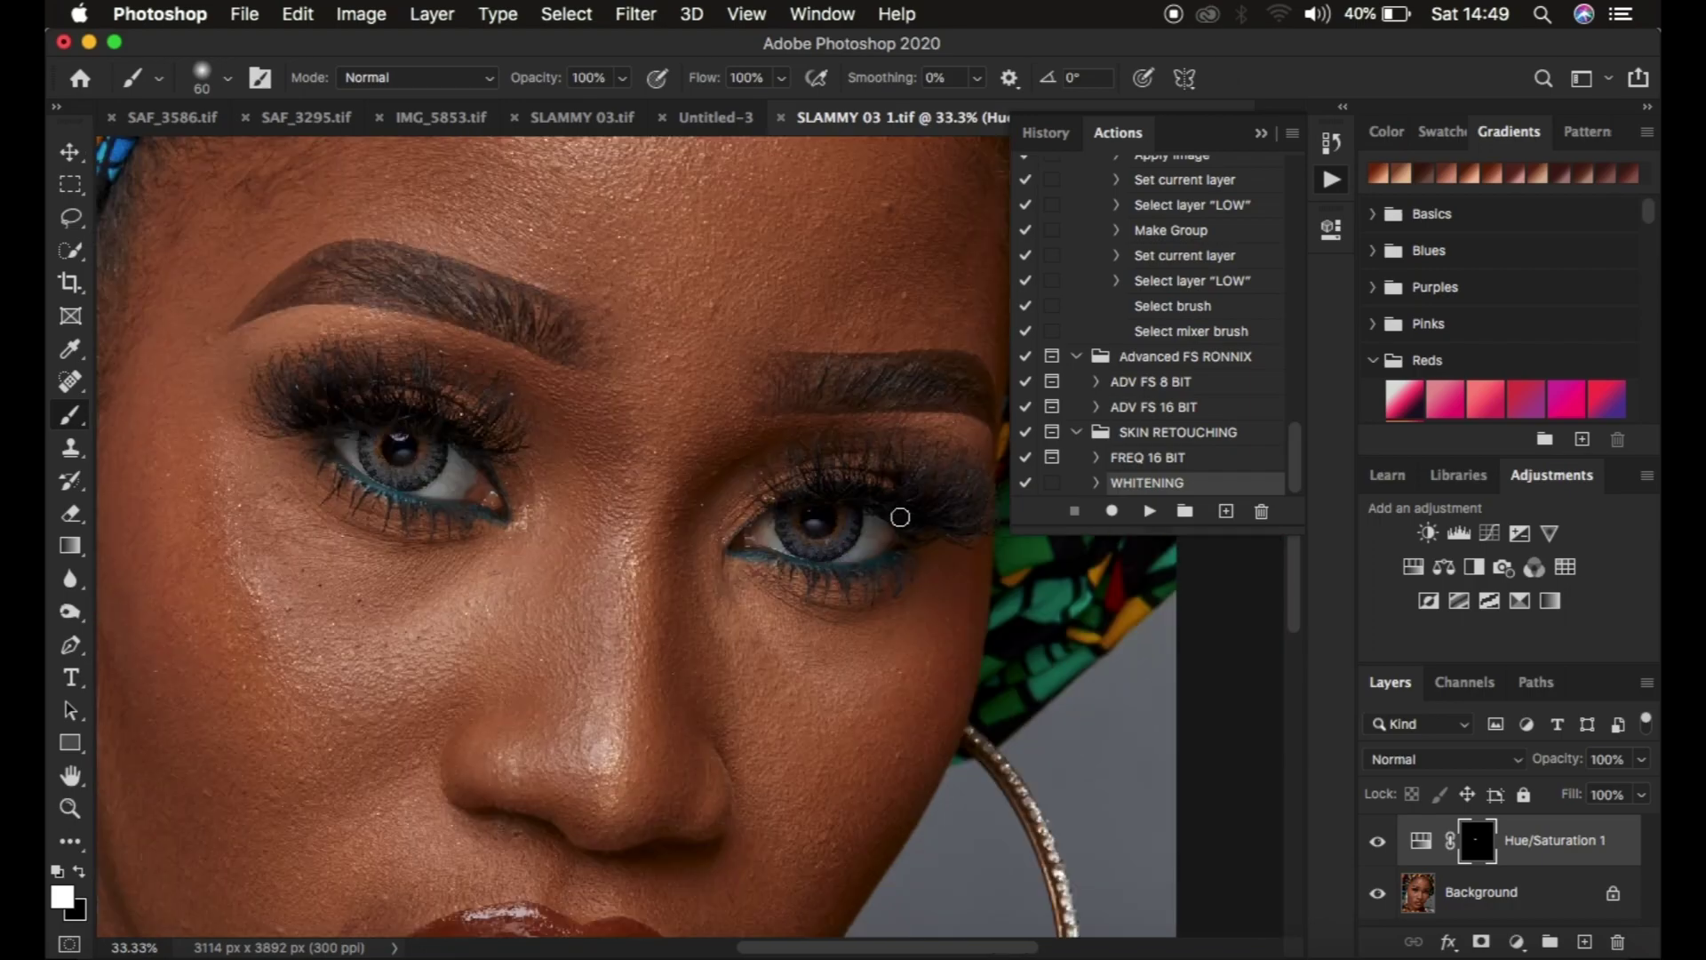
{"action": "mouse_move", "coordinate": [872, 548]}
{"action": "left_mouse_down"}
{"action": "mouse_move", "coordinate": [778, 538]}
{"action": "mouse_move", "coordinate": [766, 520]}
{"action": "mouse_move", "coordinate": [774, 543]}
{"action": "left_mouse_up"}
{"action": "left_click_drag", "start_coordinate": [876, 508], "coordinate": [870, 535]}
{"action": "key", "text": "super+minus"}
{"action": "key", "text": "super+minus"}
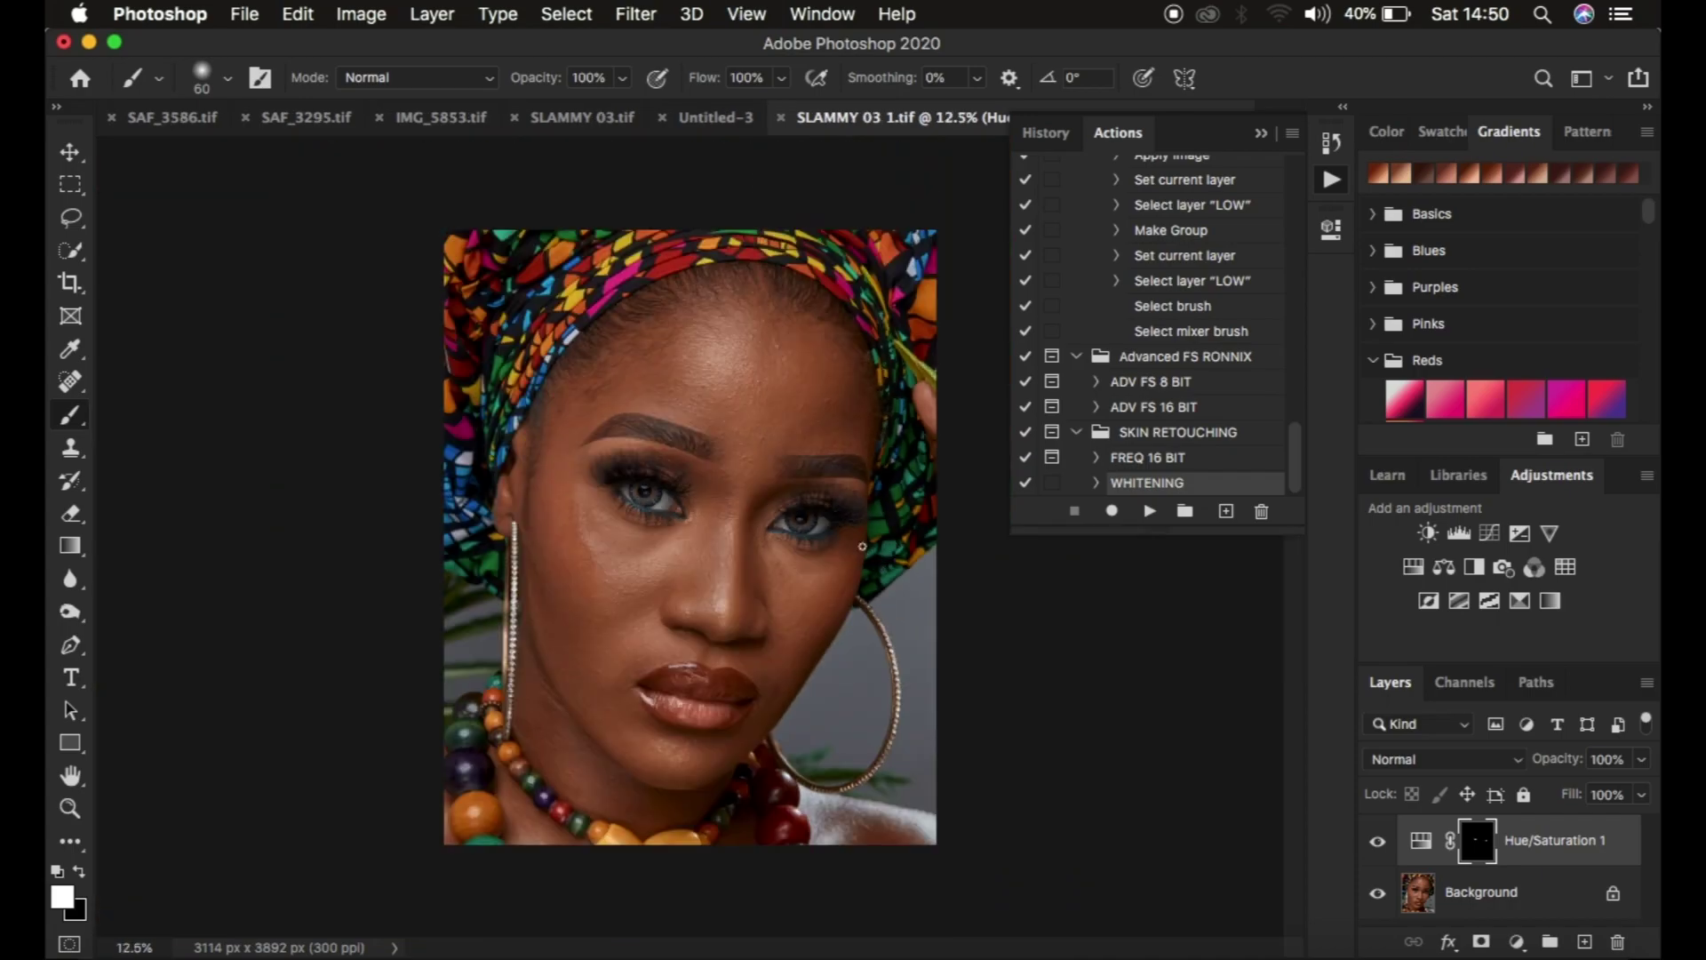
{"action": "left_click", "coordinate": [1262, 137]}
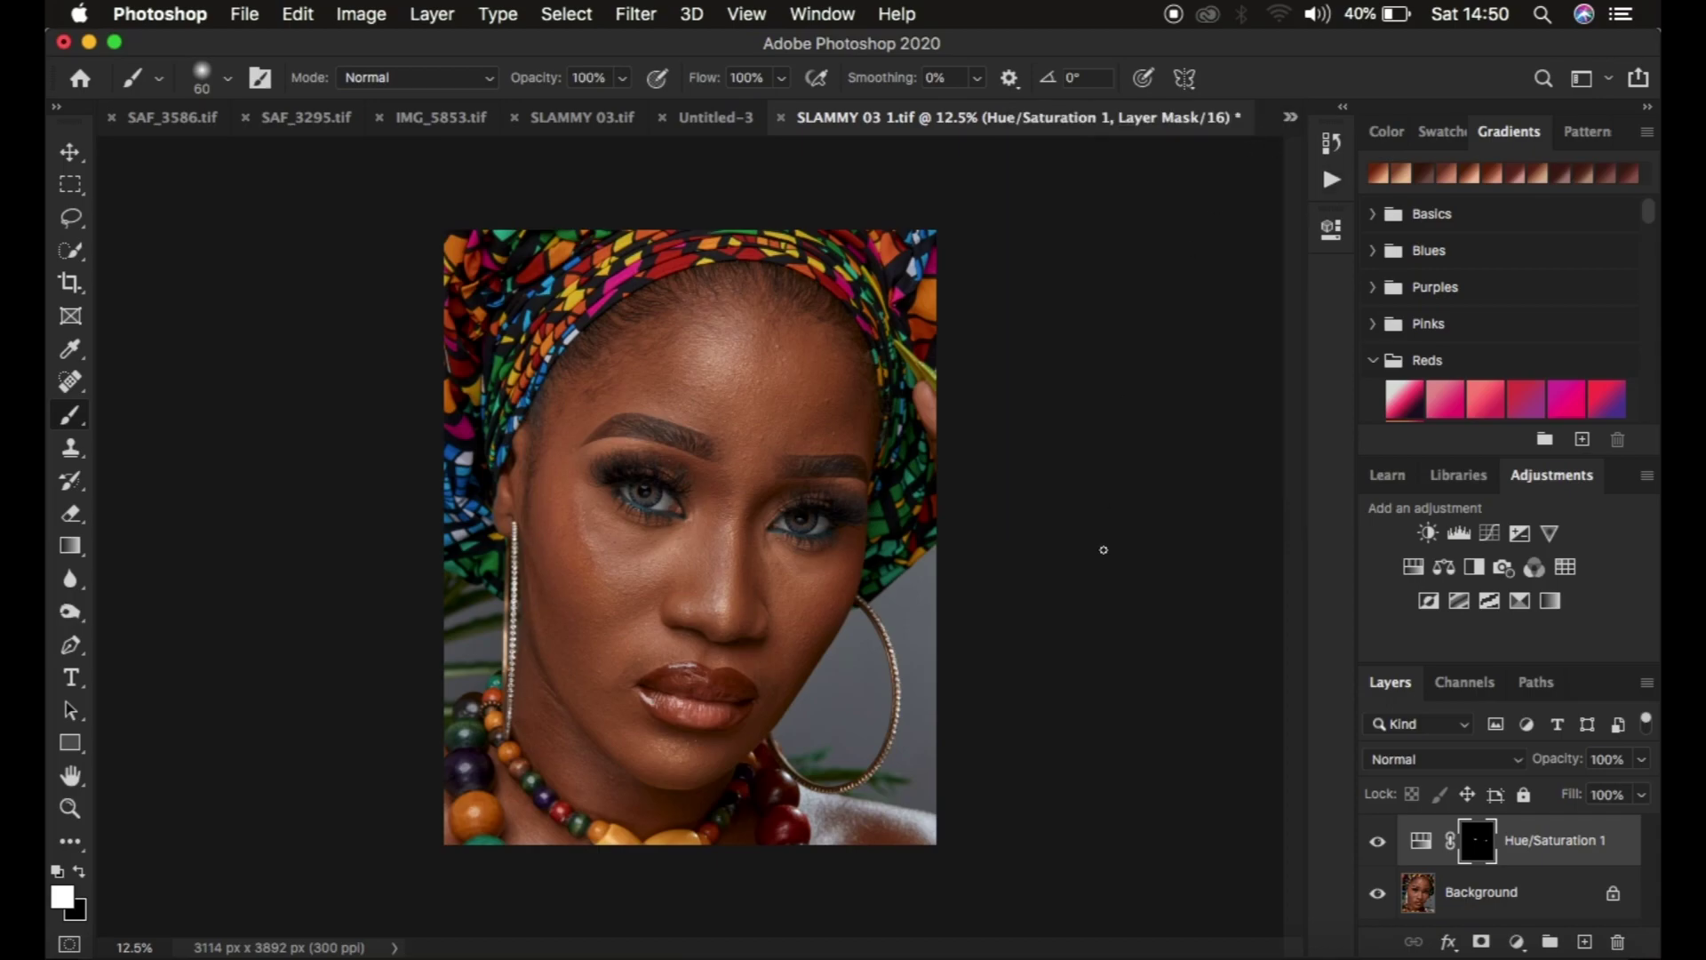